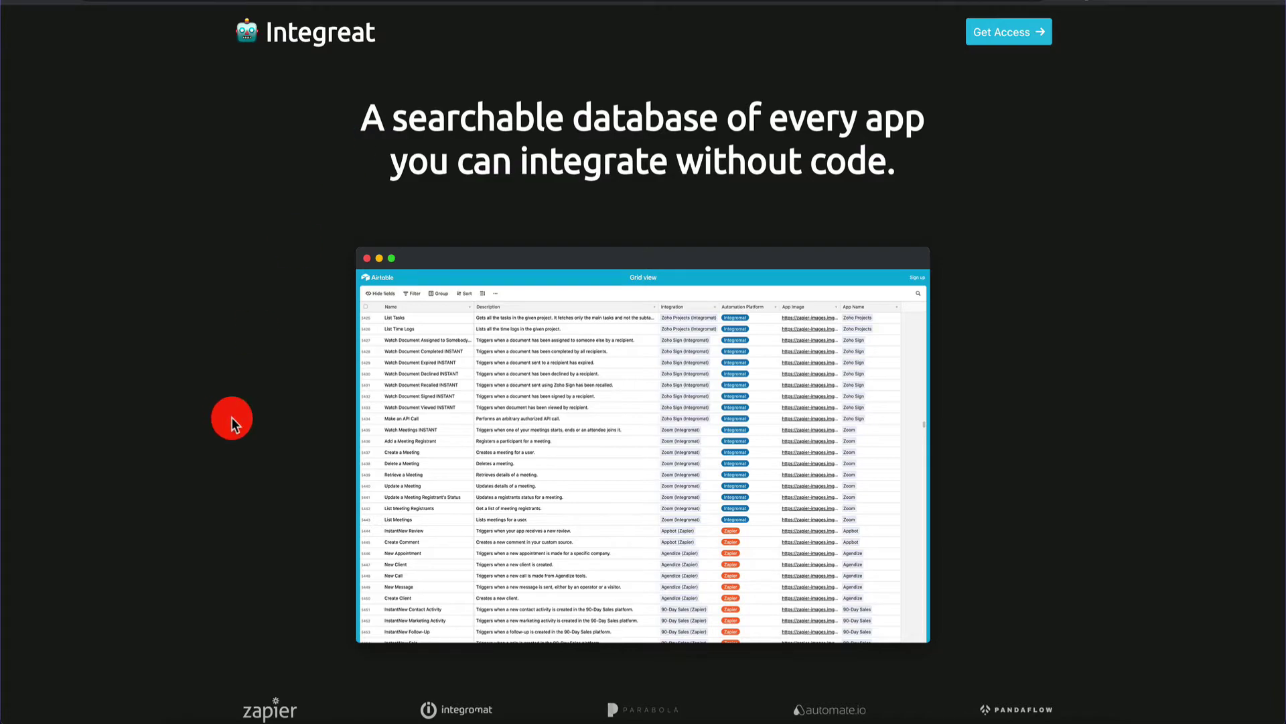
Examine the Integreat landing page, including its integration functions table and the Live Database access offer
{"action": "scroll", "coordinate": [231, 418], "scroll_direction": "down", "scroll_amount": 9}
{"action": "scroll", "coordinate": [232, 417], "scroll_direction": "down", "scroll_amount": 3}
{"action": "scroll", "coordinate": [232, 417], "scroll_direction": "up", "scroll_amount": 1}
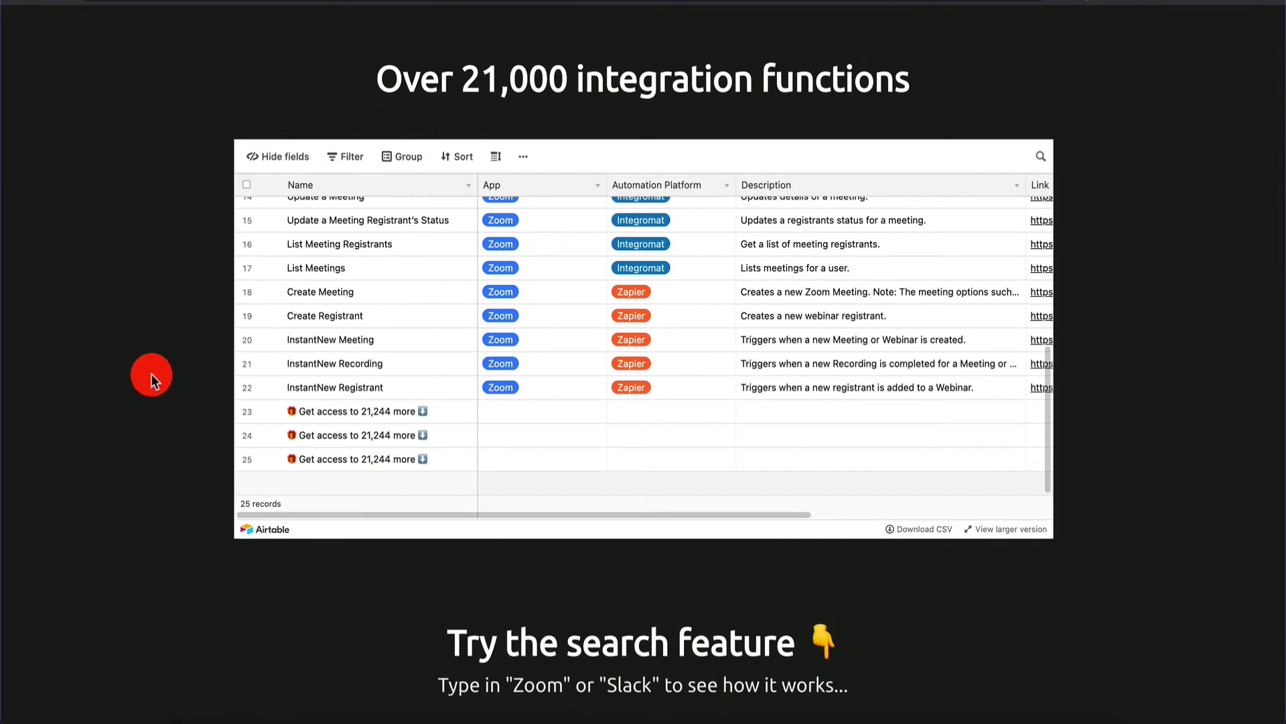
{"action": "scroll", "coordinate": [168, 365], "scroll_direction": "up", "scroll_amount": 12}
{"action": "scroll", "coordinate": [182, 434], "scroll_direction": "down", "scroll_amount": 8}
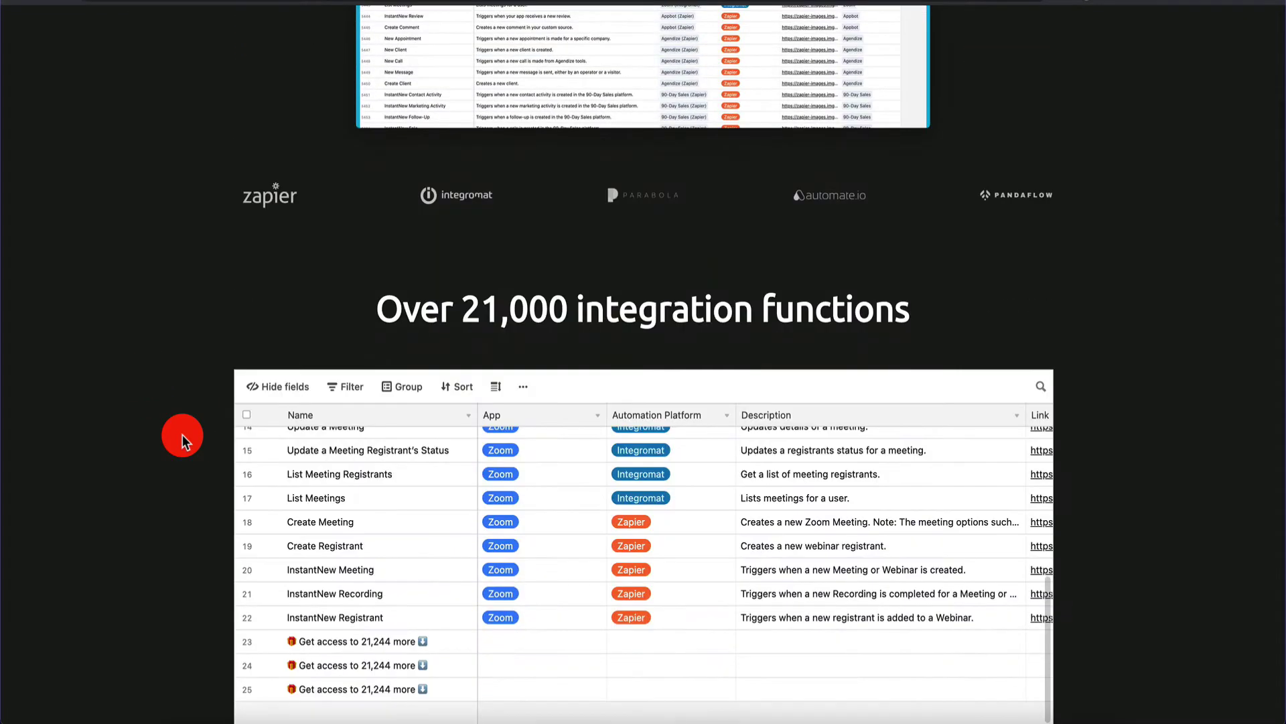
{"action": "scroll", "coordinate": [182, 434], "scroll_direction": "down", "scroll_amount": 3}
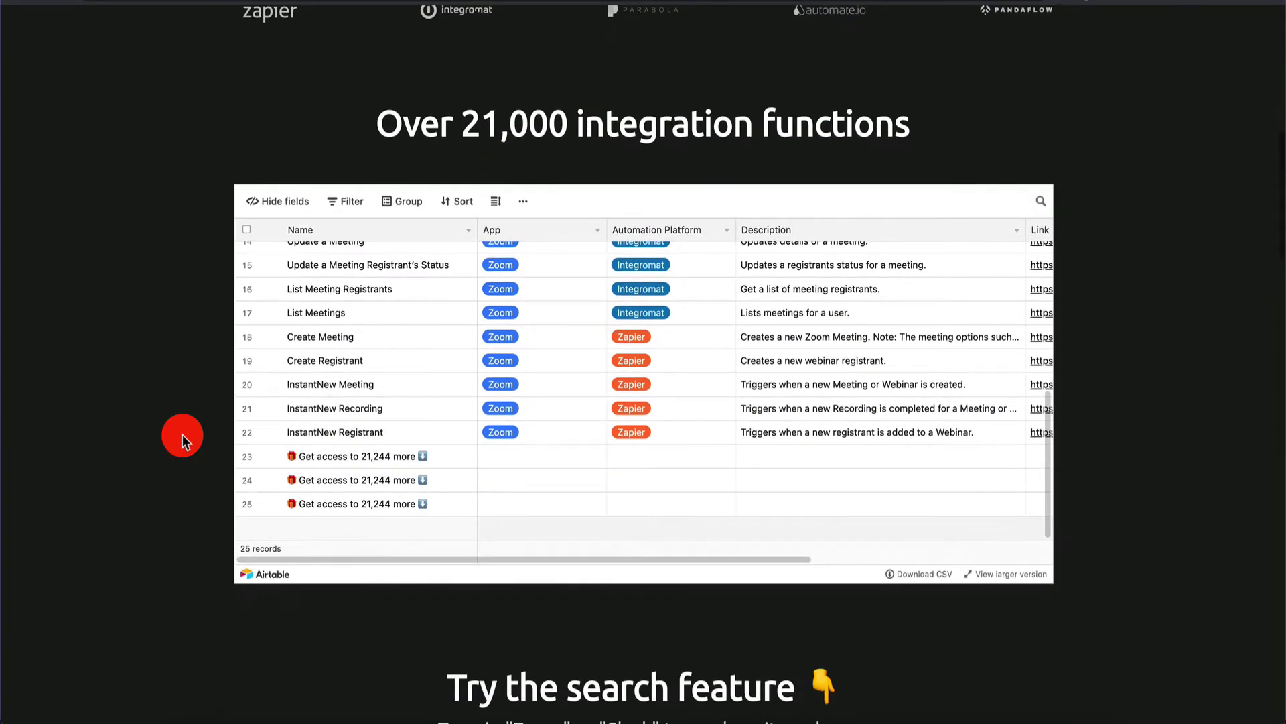
{"action": "scroll", "coordinate": [183, 434], "scroll_direction": "down", "scroll_amount": 20}
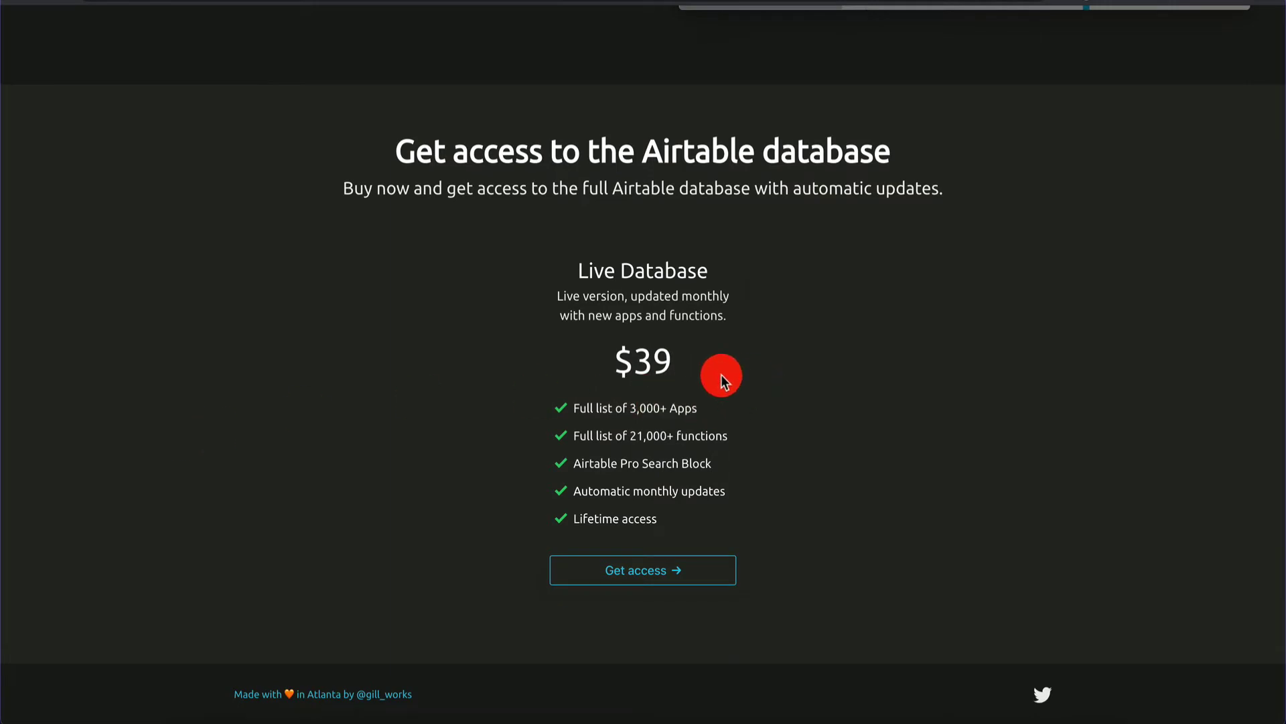
{"action": "scroll", "coordinate": [207, 382], "scroll_direction": "up", "scroll_amount": 20}
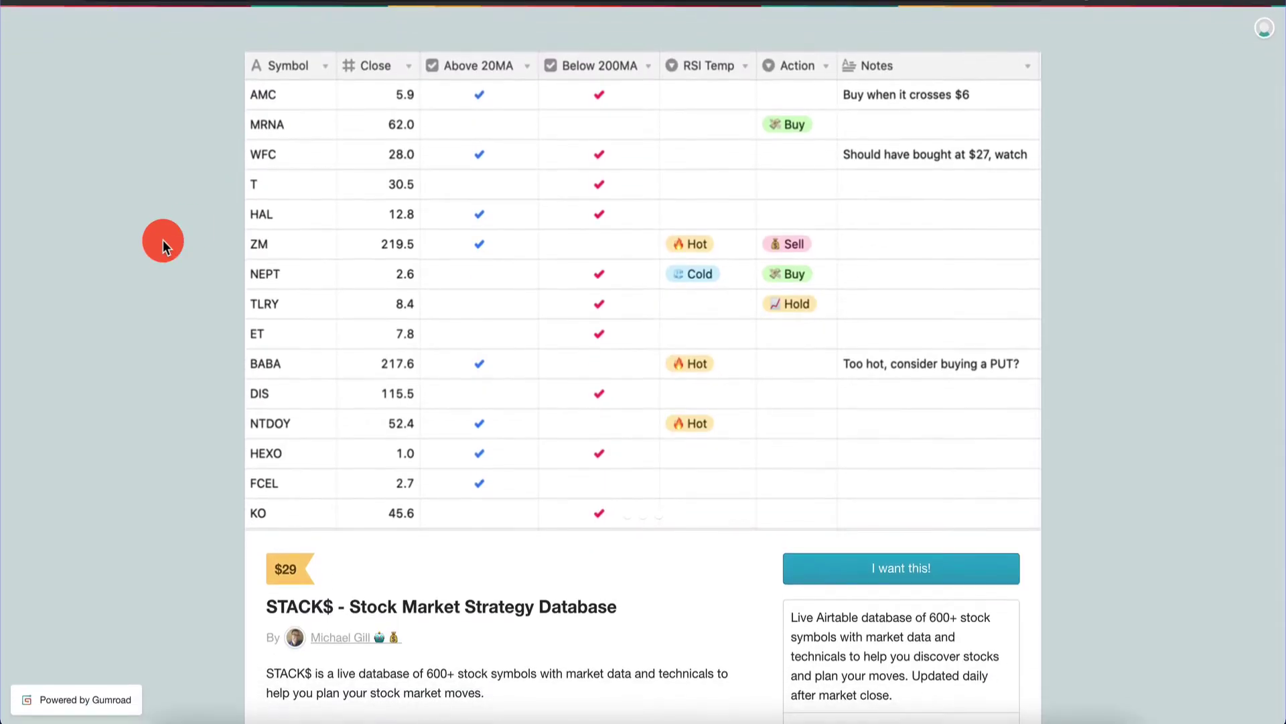
Read through the STACK$ stock market database product page, and look over the Pexels app help article
{"action": "scroll", "coordinate": [163, 240], "scroll_direction": "down", "scroll_amount": 10}
{"action": "scroll", "coordinate": [163, 240], "scroll_direction": "up", "scroll_amount": 3}
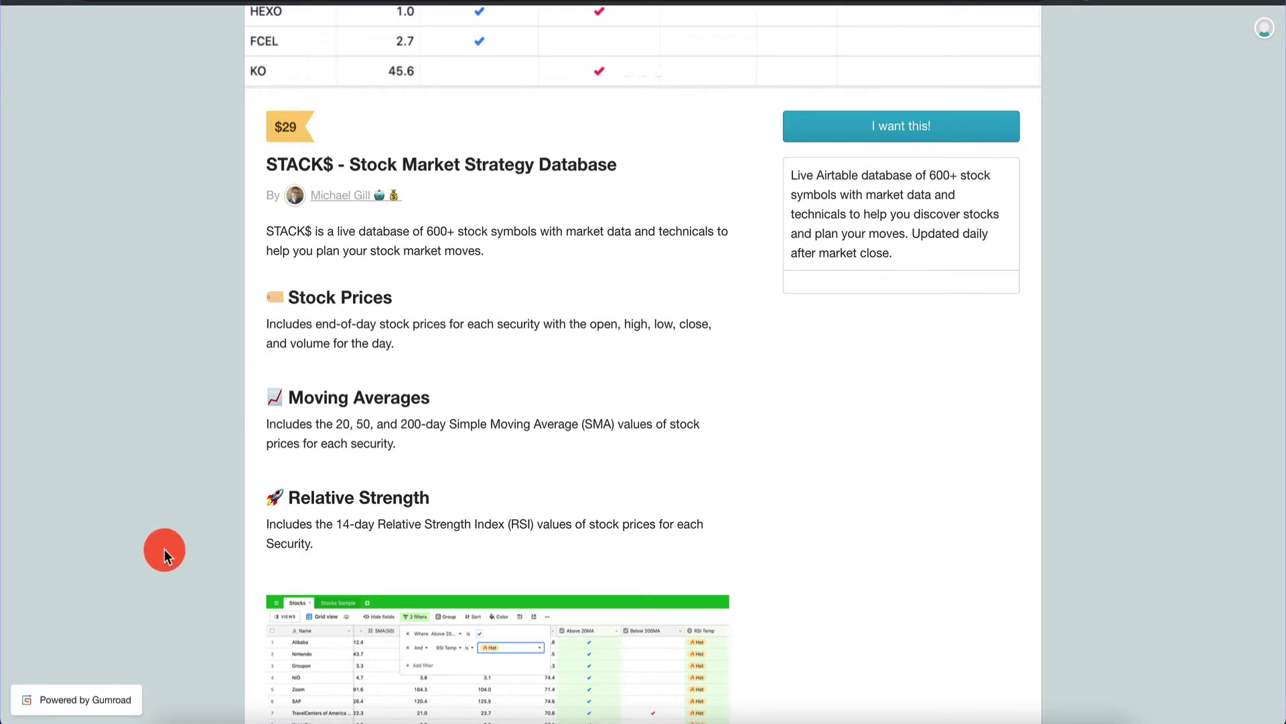
{"action": "scroll", "coordinate": [163, 549], "scroll_direction": "down", "scroll_amount": 10}
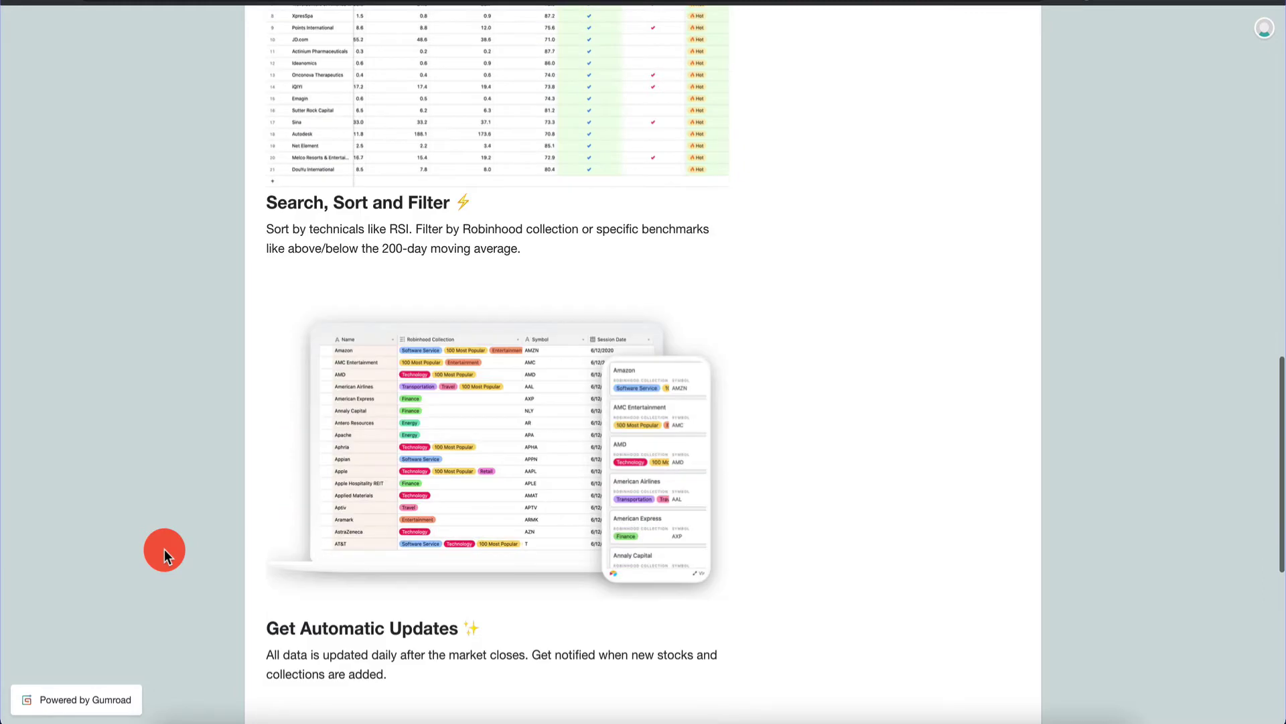
{"action": "scroll", "coordinate": [135, 464], "scroll_direction": "down", "scroll_amount": 5}
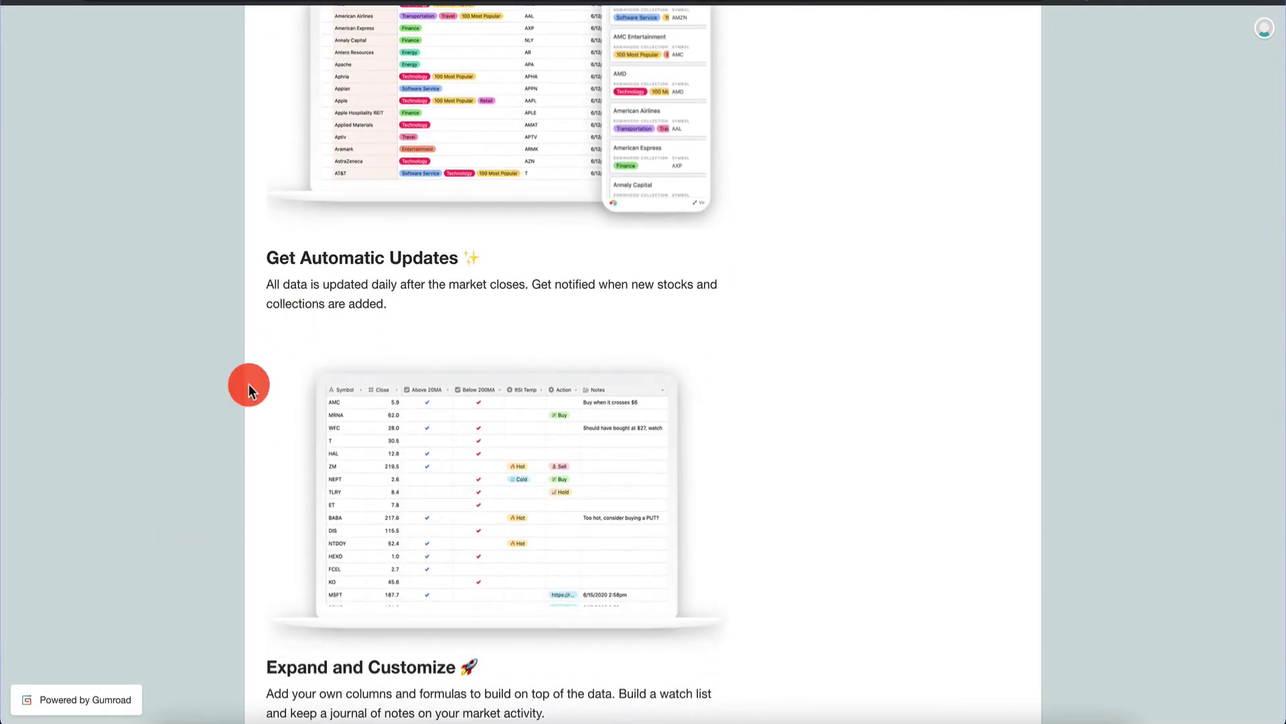
{"action": "scroll", "coordinate": [187, 480], "scroll_direction": "down", "scroll_amount": 2}
{"action": "scroll", "coordinate": [188, 481], "scroll_direction": "up", "scroll_amount": 20}
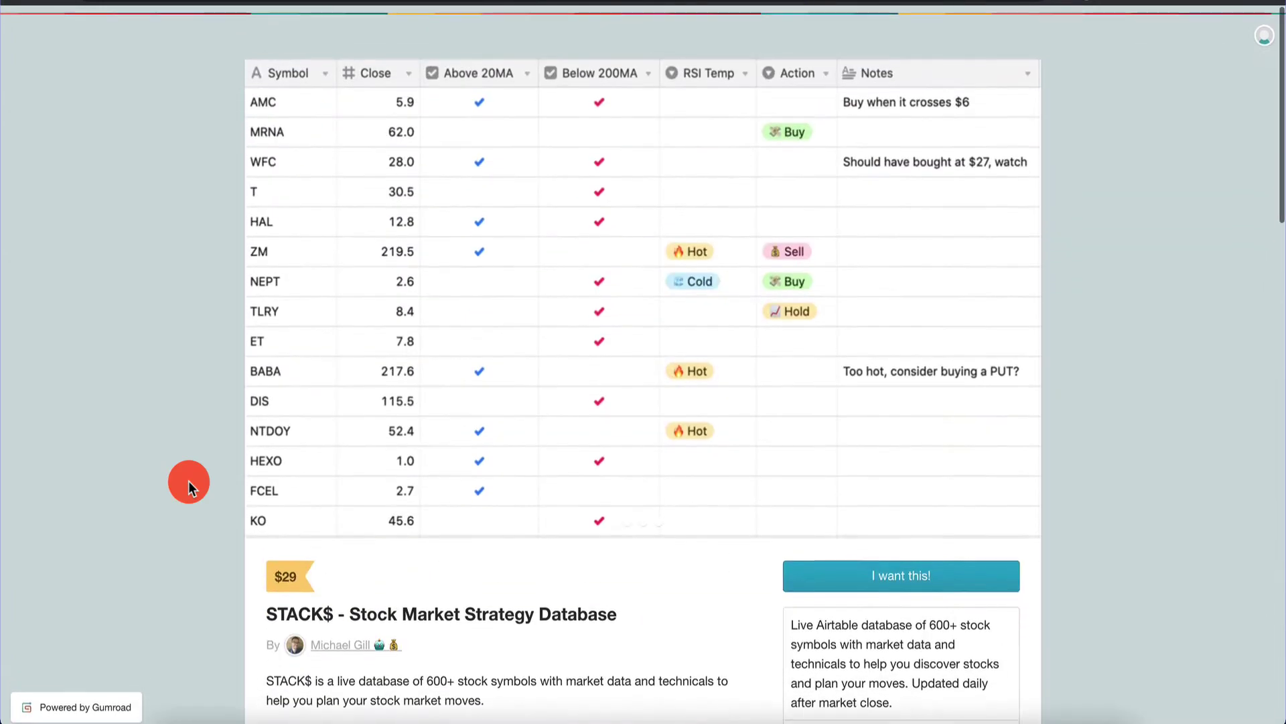
{"action": "scroll", "coordinate": [188, 480], "scroll_direction": "down", "scroll_amount": 20}
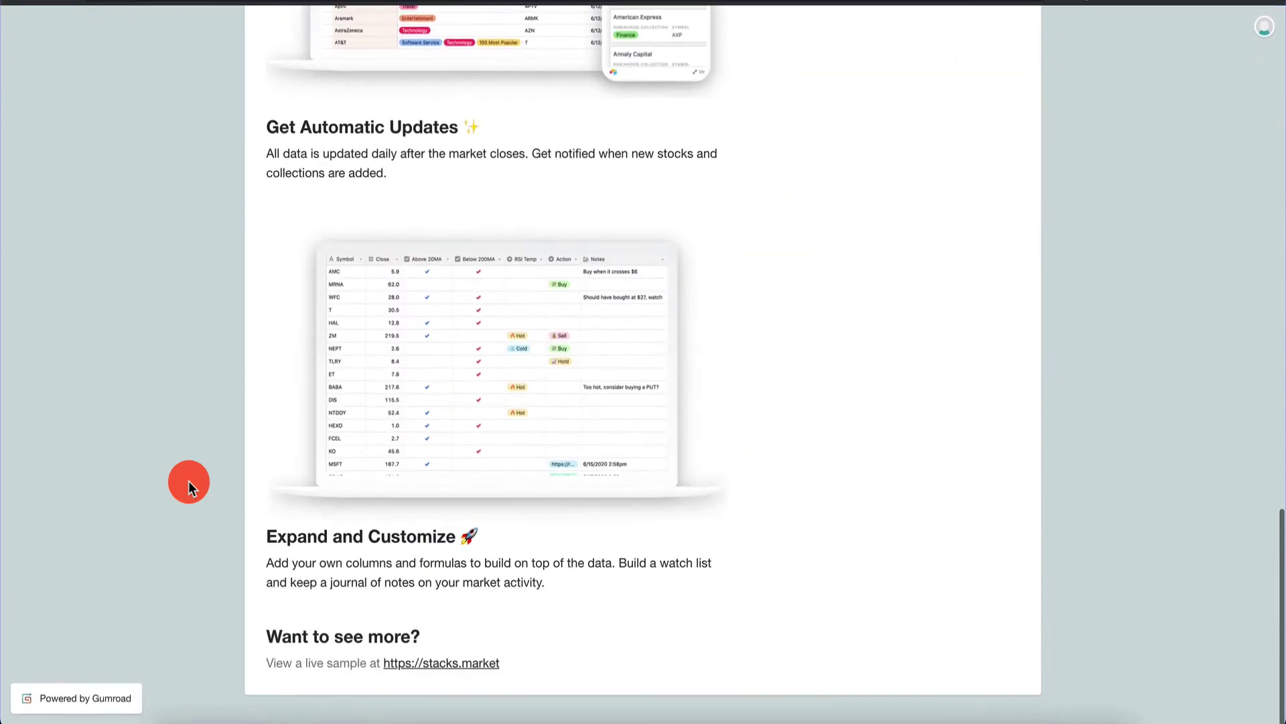
{"action": "scroll", "coordinate": [188, 481], "scroll_direction": "up", "scroll_amount": 20}
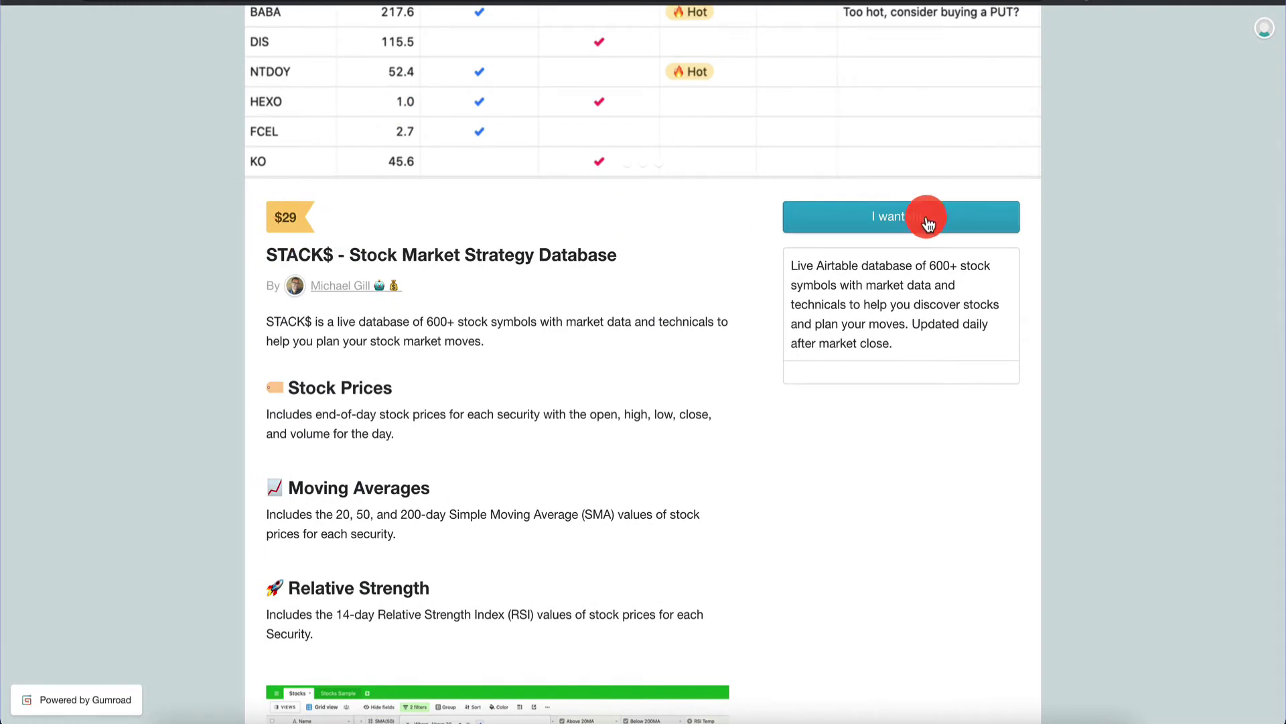
{"action": "scroll", "coordinate": [751, 310], "scroll_direction": "up", "scroll_amount": 5}
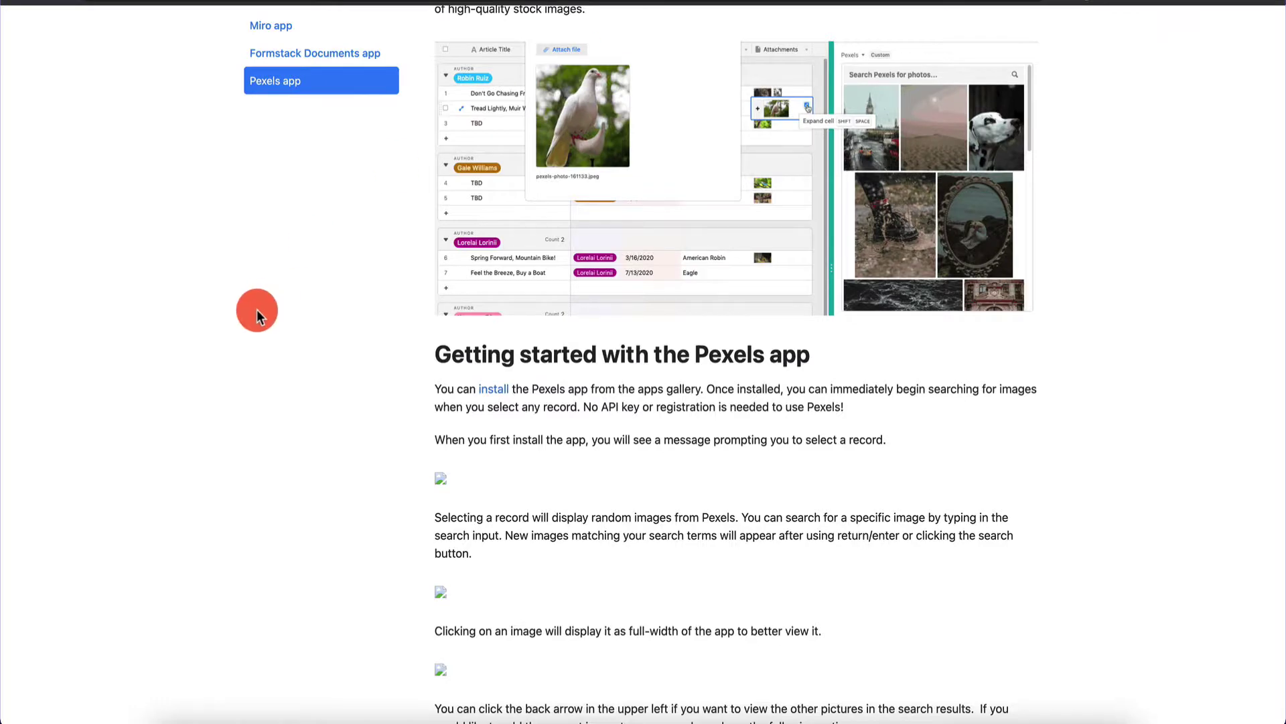
{"action": "scroll", "coordinate": [256, 310], "scroll_direction": "up", "scroll_amount": 5}
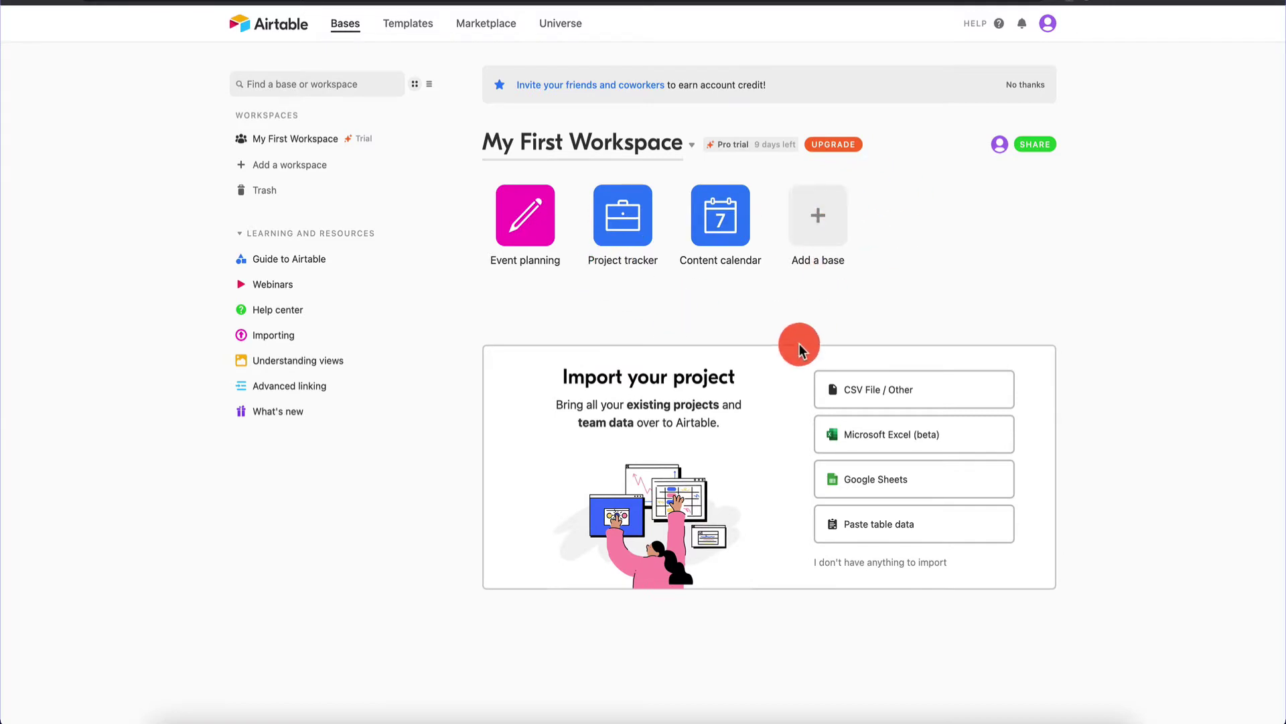
Open the Content calendar template from Airtable's template gallery
{"action": "left_click", "coordinate": [422, 23]}
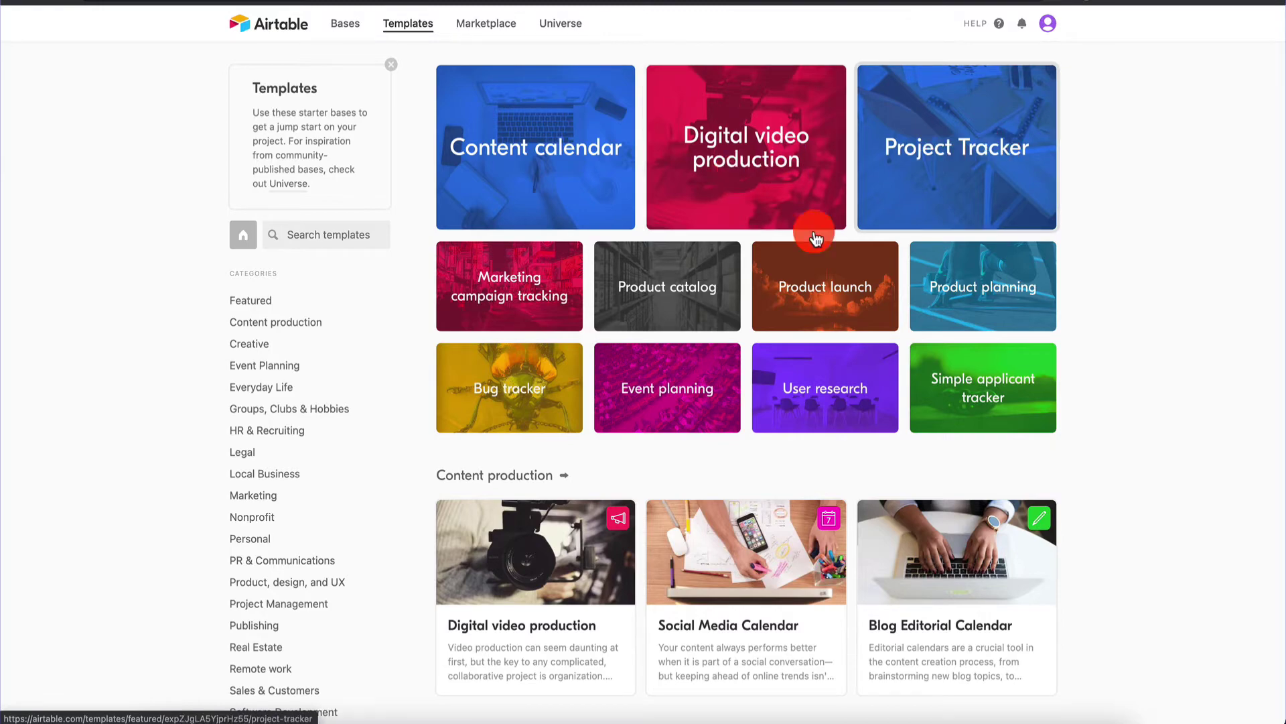
{"action": "scroll", "coordinate": [766, 250], "scroll_direction": "down", "scroll_amount": 2}
{"action": "scroll", "coordinate": [766, 252], "scroll_direction": "up", "scroll_amount": 2}
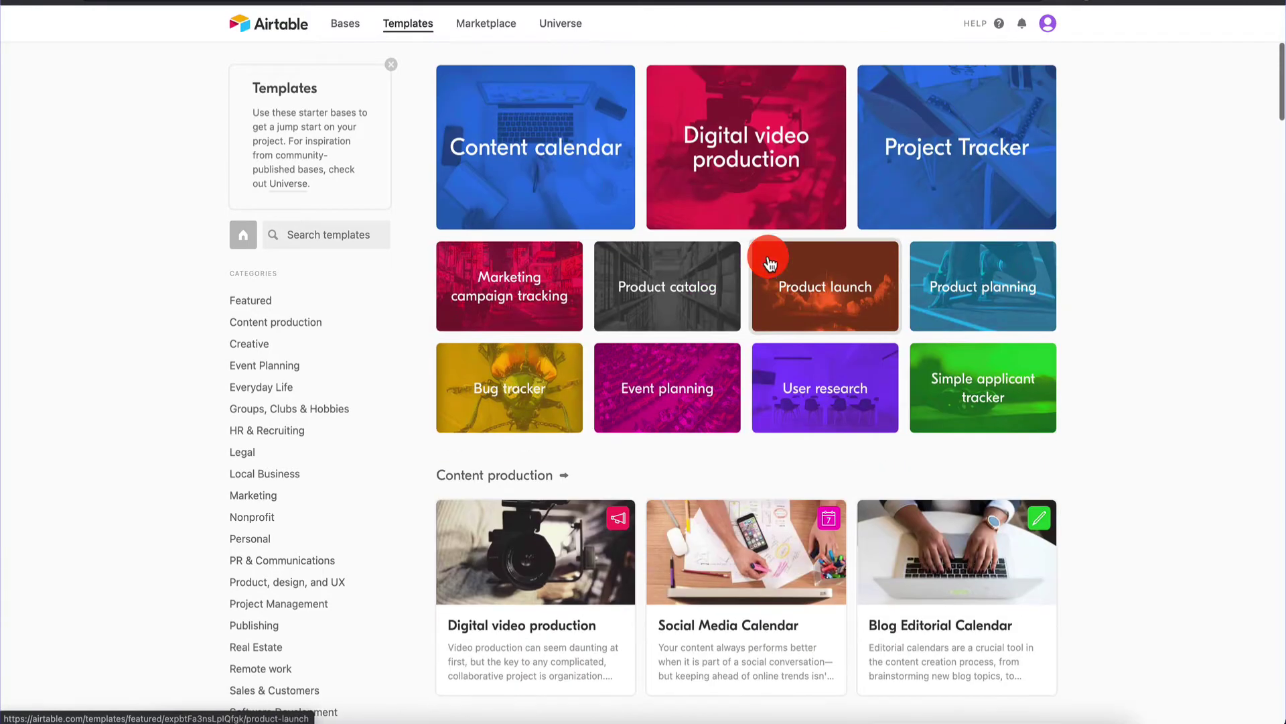
{"action": "left_click", "coordinate": [527, 142]}
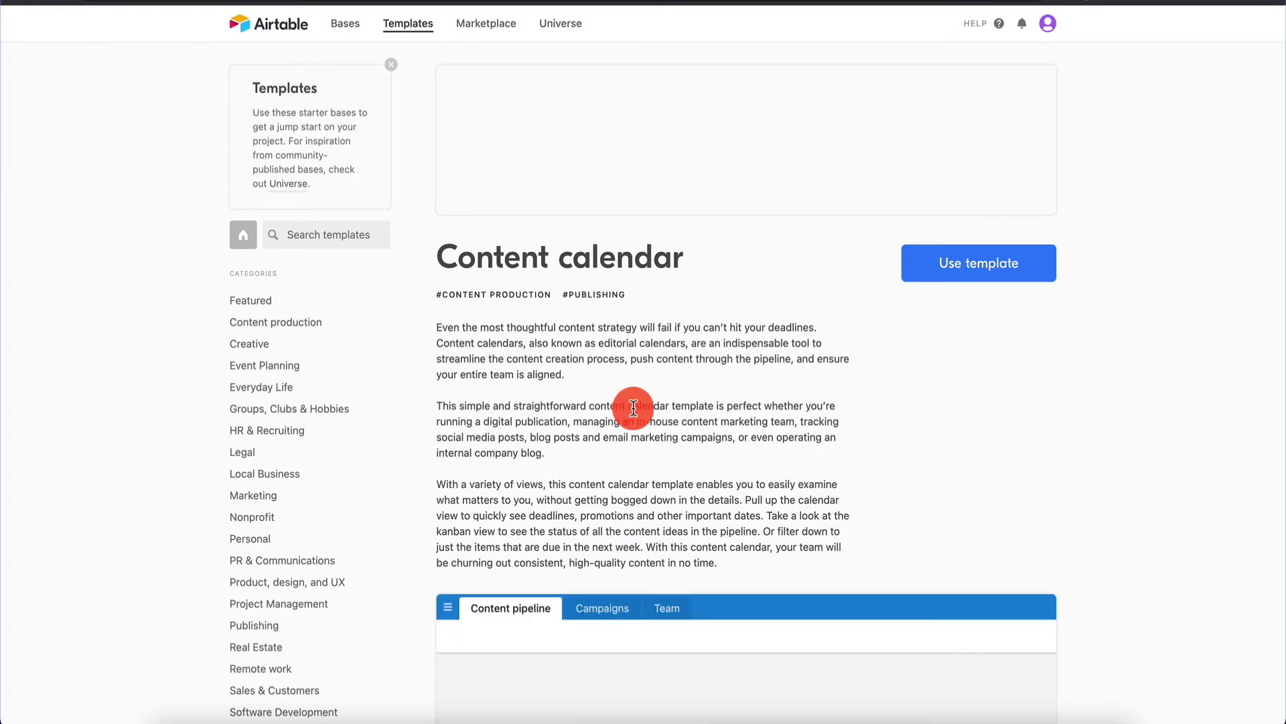
Examine the Content calendar template's description and its embedded sample base
{"action": "scroll", "coordinate": [633, 407], "scroll_direction": "down", "scroll_amount": 4}
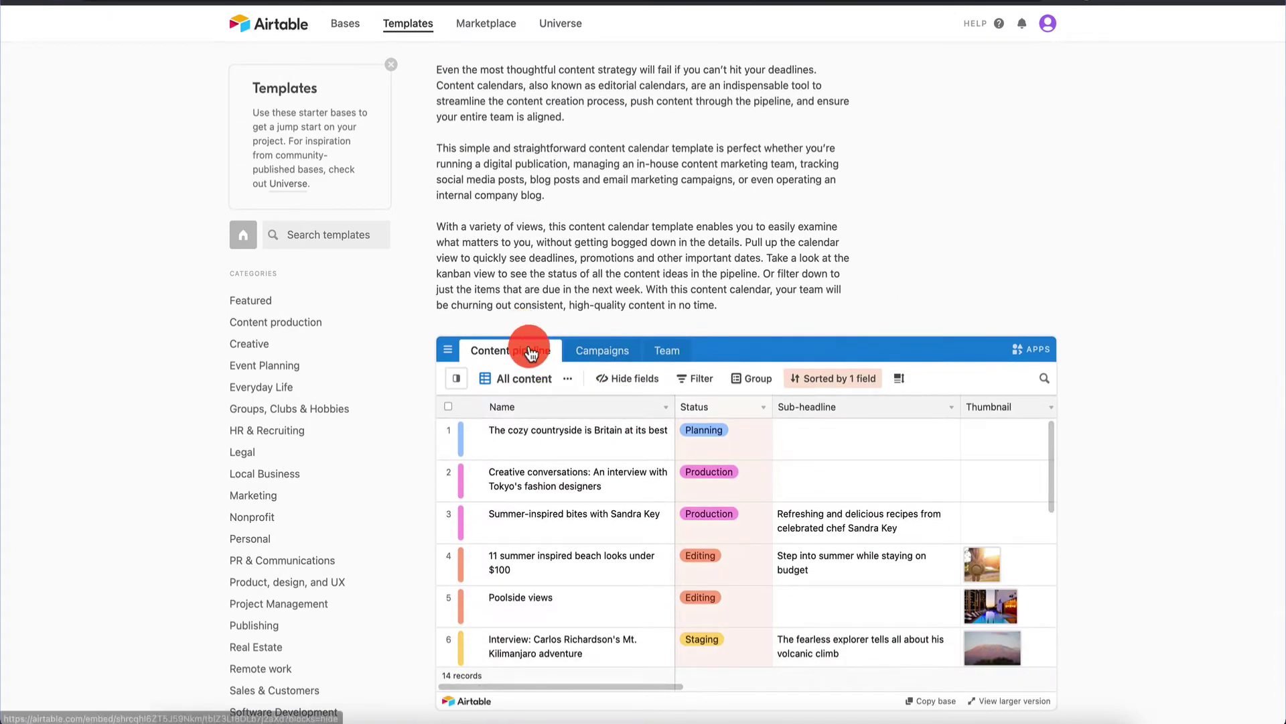
{"action": "scroll", "coordinate": [525, 349], "scroll_direction": "up", "scroll_amount": 5}
{"action": "scroll", "coordinate": [516, 402], "scroll_direction": "down", "scroll_amount": 3}
{"action": "scroll", "coordinate": [510, 469], "scroll_direction": "down", "scroll_amount": 2}
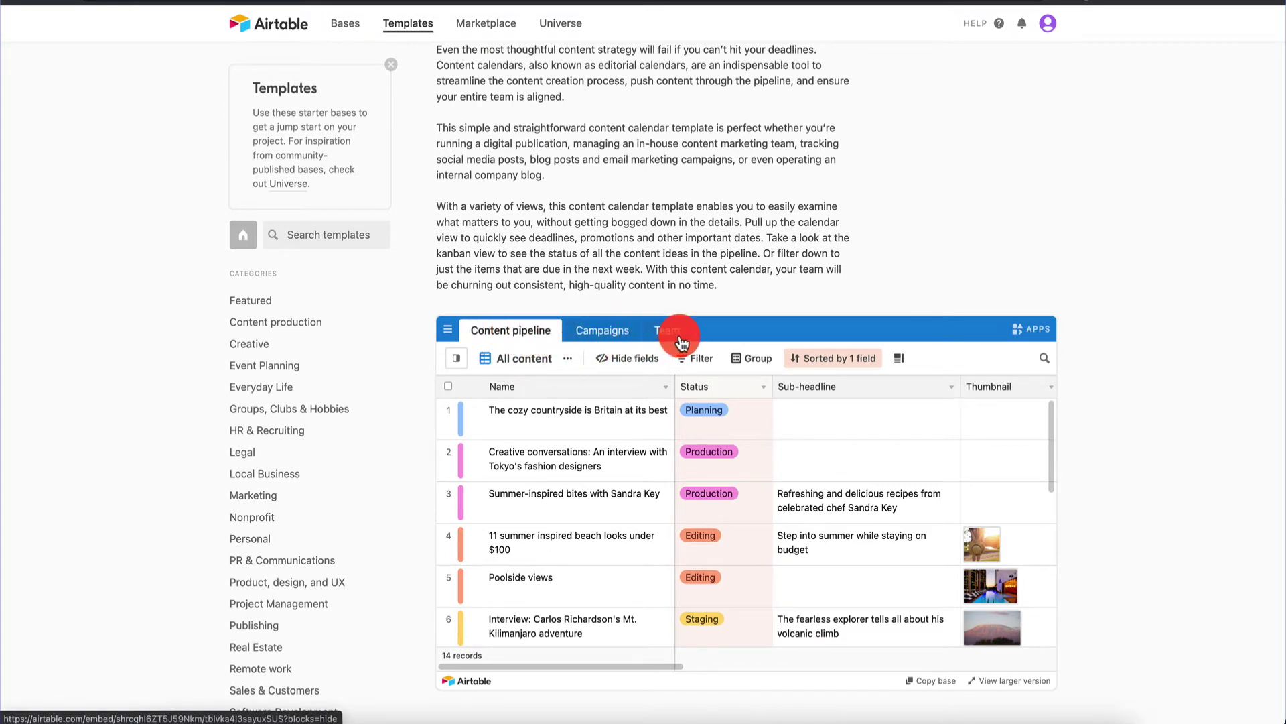
{"action": "scroll", "coordinate": [609, 504], "scroll_direction": "right", "scroll_amount": 1}
{"action": "scroll", "coordinate": [675, 253], "scroll_direction": "up", "scroll_amount": 5}
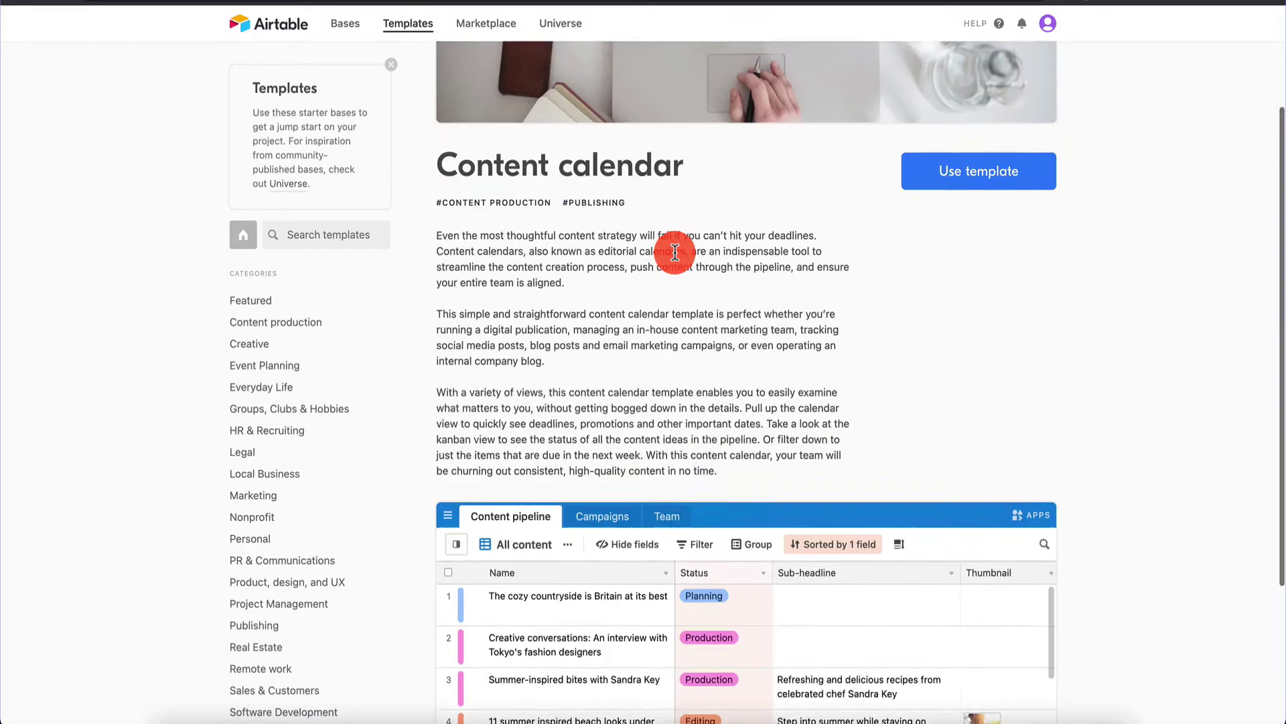
Return to the template gallery and browse the Everyday Life, Legal, Local Business and Content production categories
{"action": "left_click", "coordinate": [30, 10]}
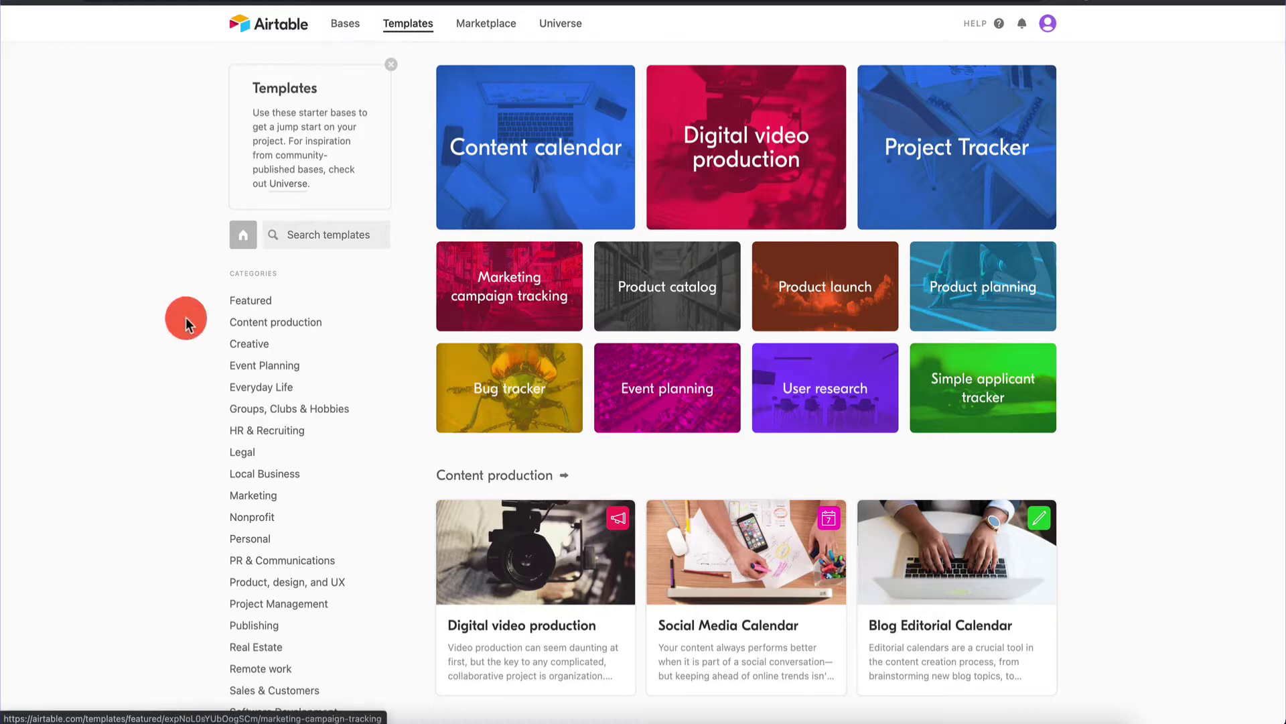
{"action": "scroll", "coordinate": [149, 460], "scroll_direction": "down", "scroll_amount": 2}
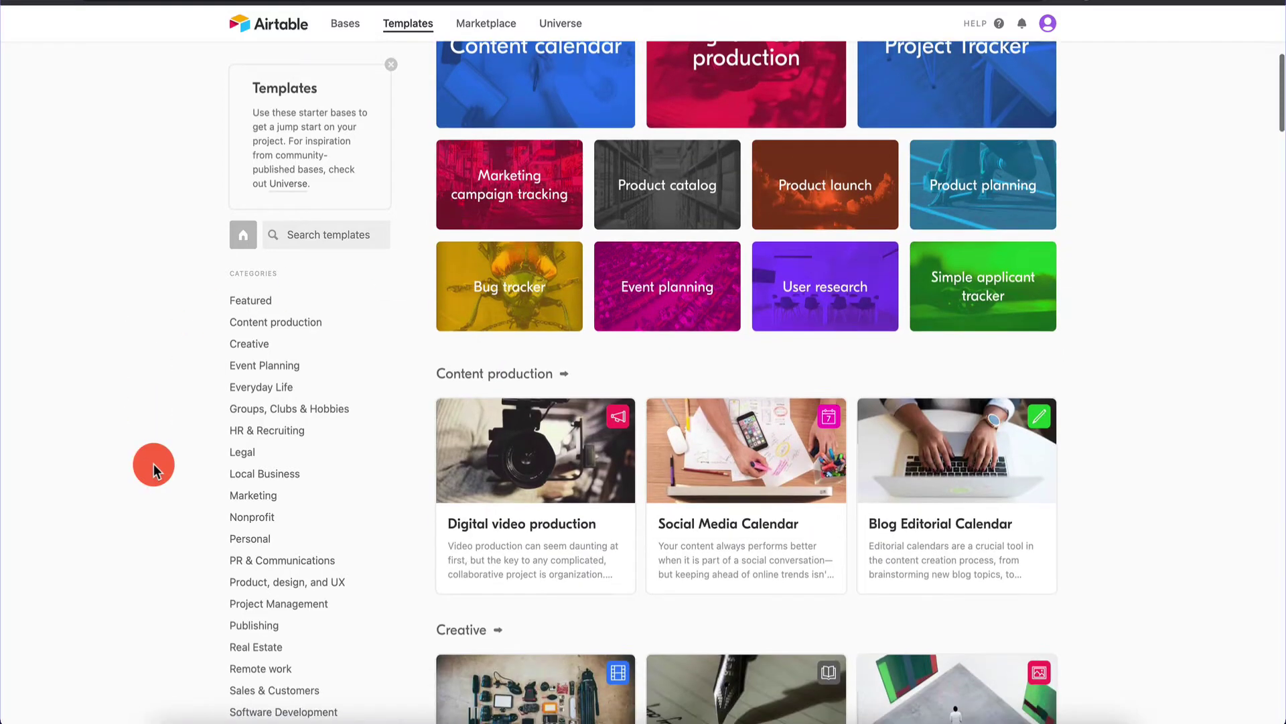
{"action": "left_click", "coordinate": [254, 386]}
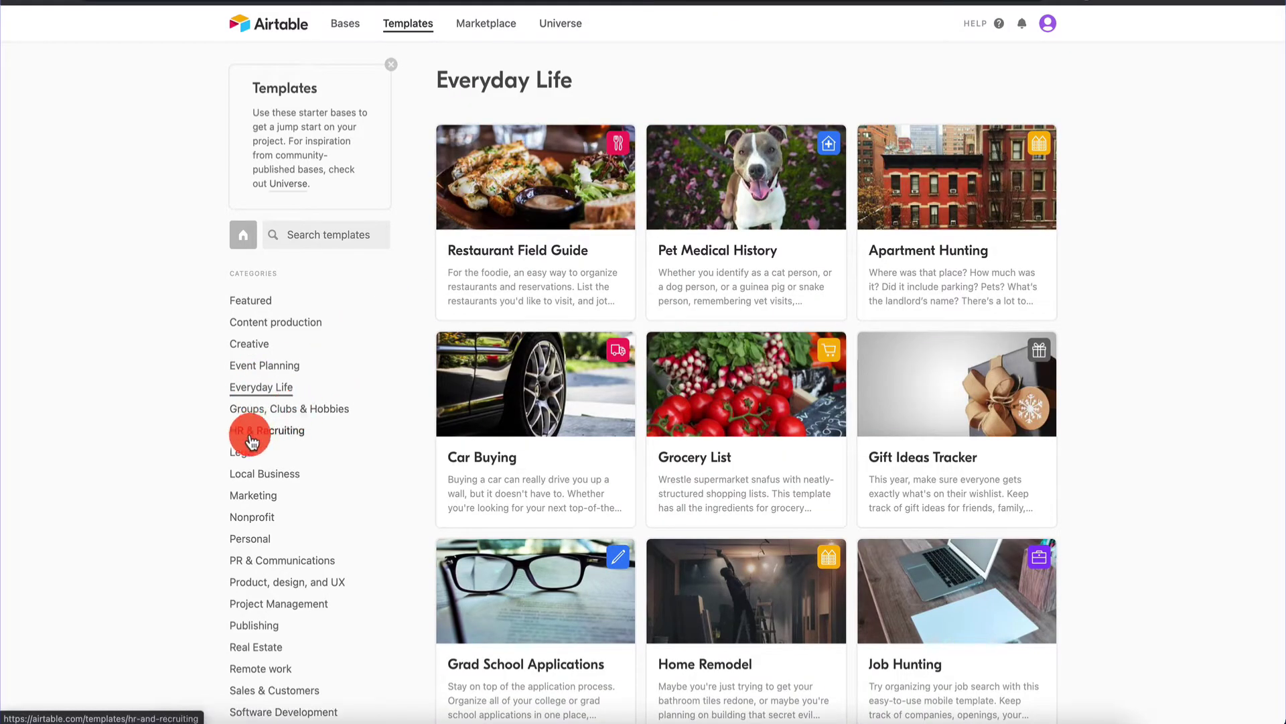
{"action": "left_click", "coordinate": [242, 458]}
{"action": "left_click", "coordinate": [254, 474]}
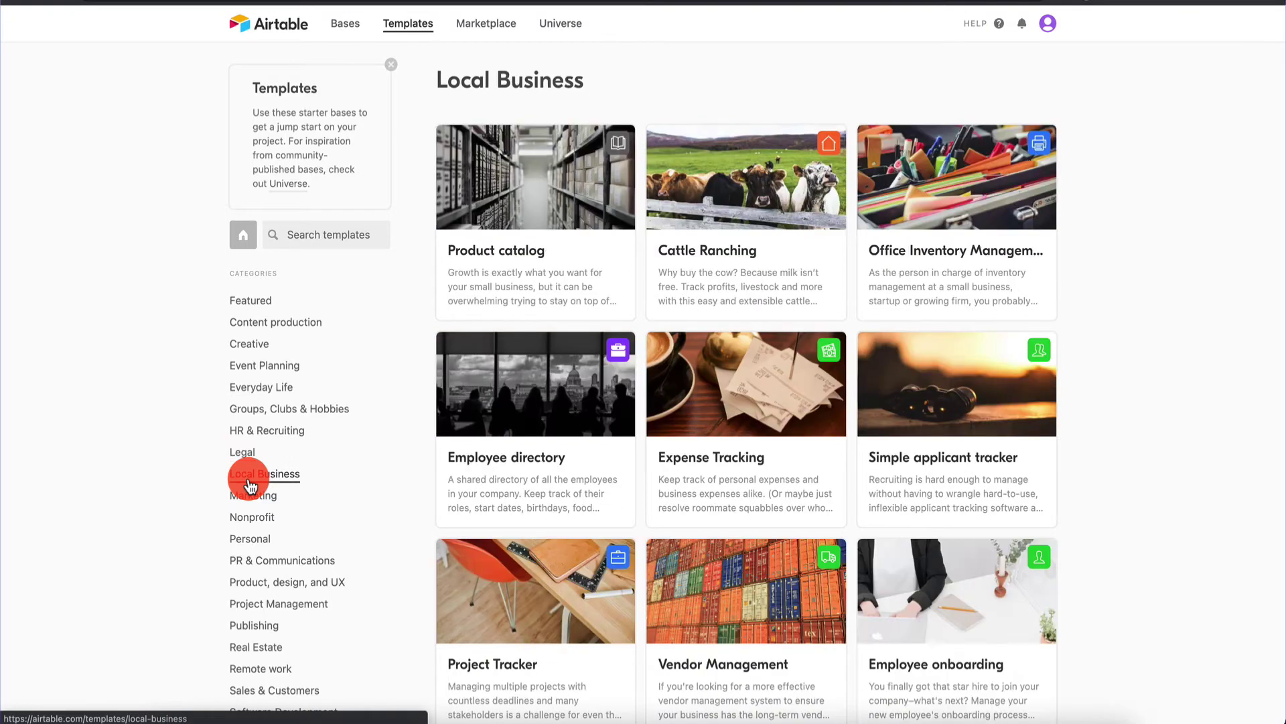
{"action": "left_click", "coordinate": [264, 326]}
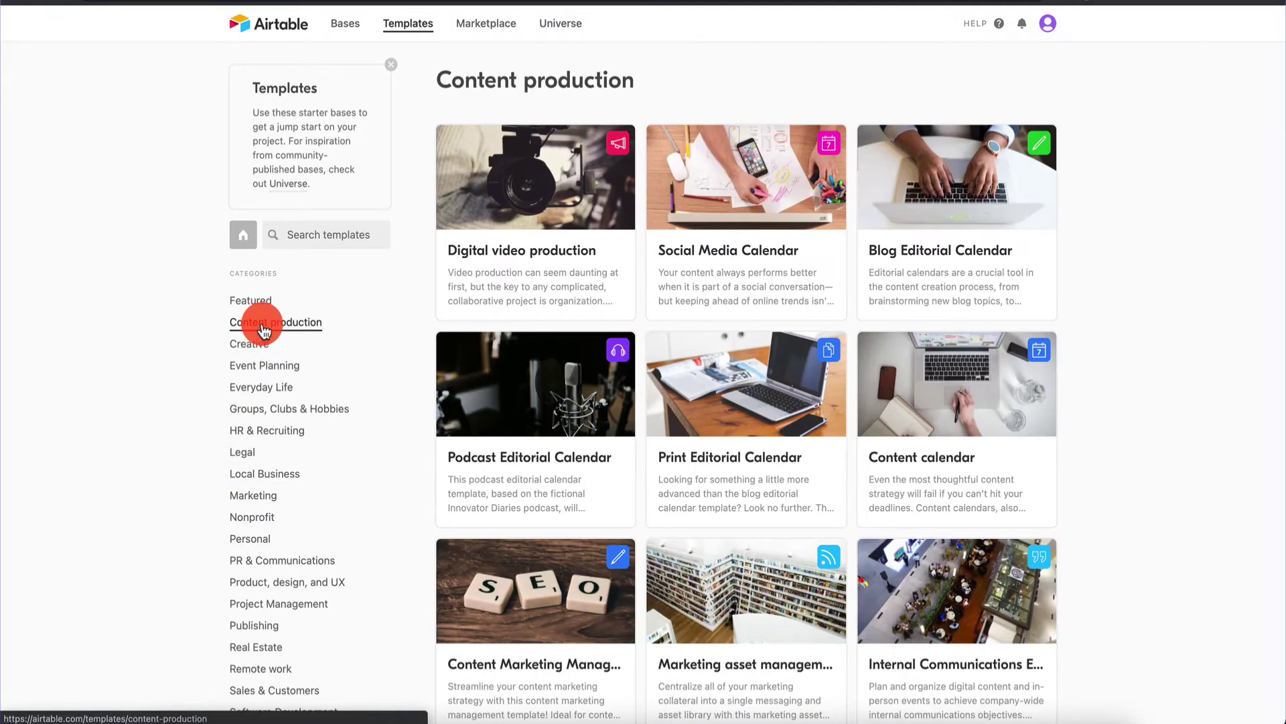
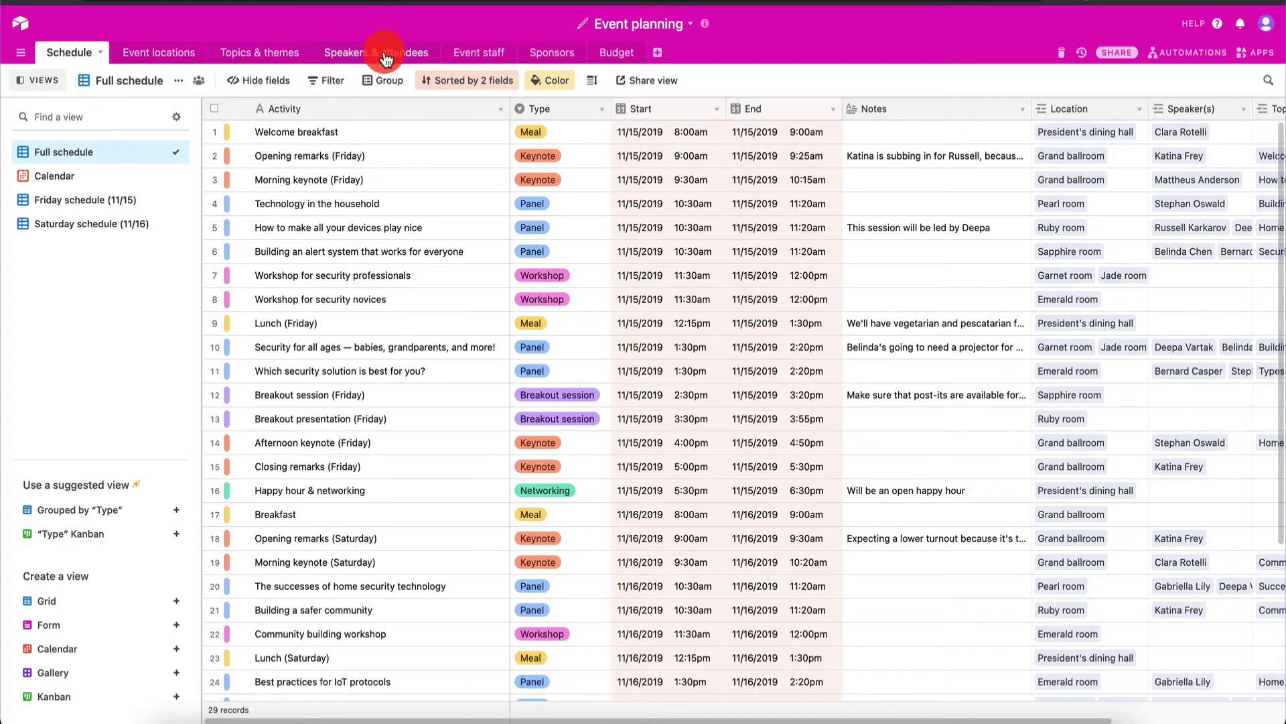
View the Event locations and Topics & themes tables of the Event planning base, and return to the Schedule table
{"action": "left_click", "coordinate": [147, 52]}
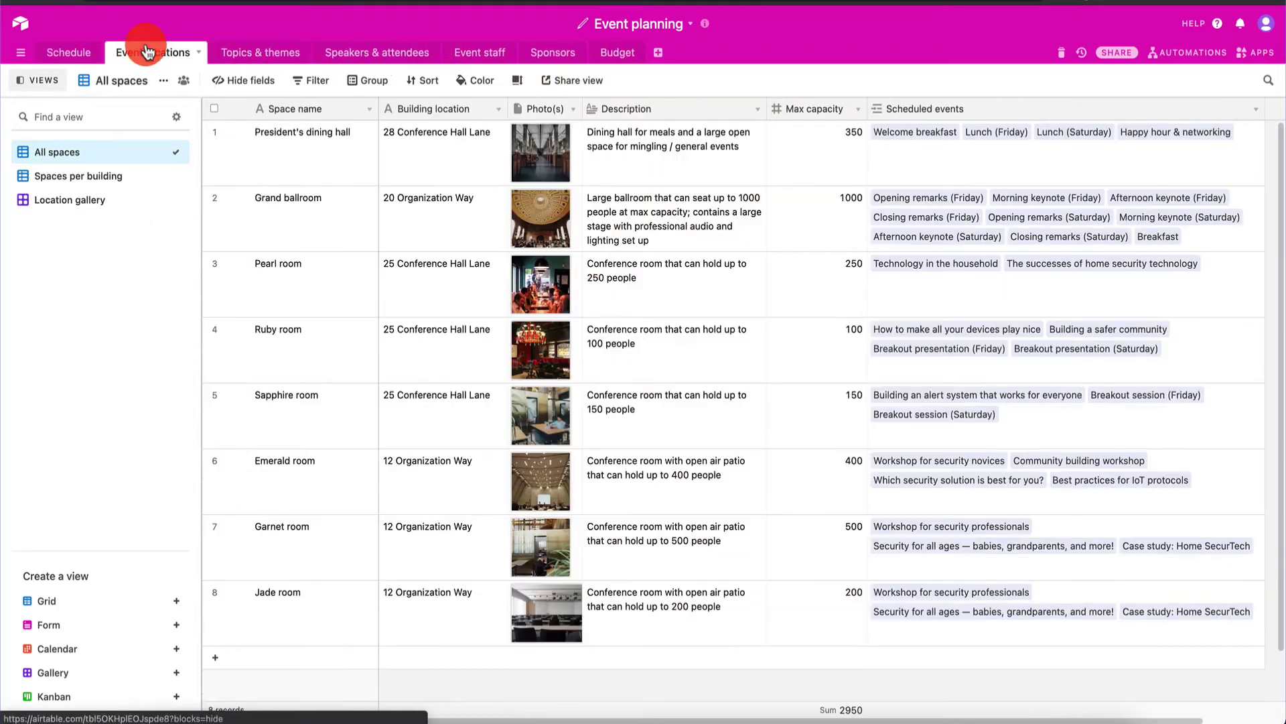
{"action": "left_click", "coordinate": [266, 51]}
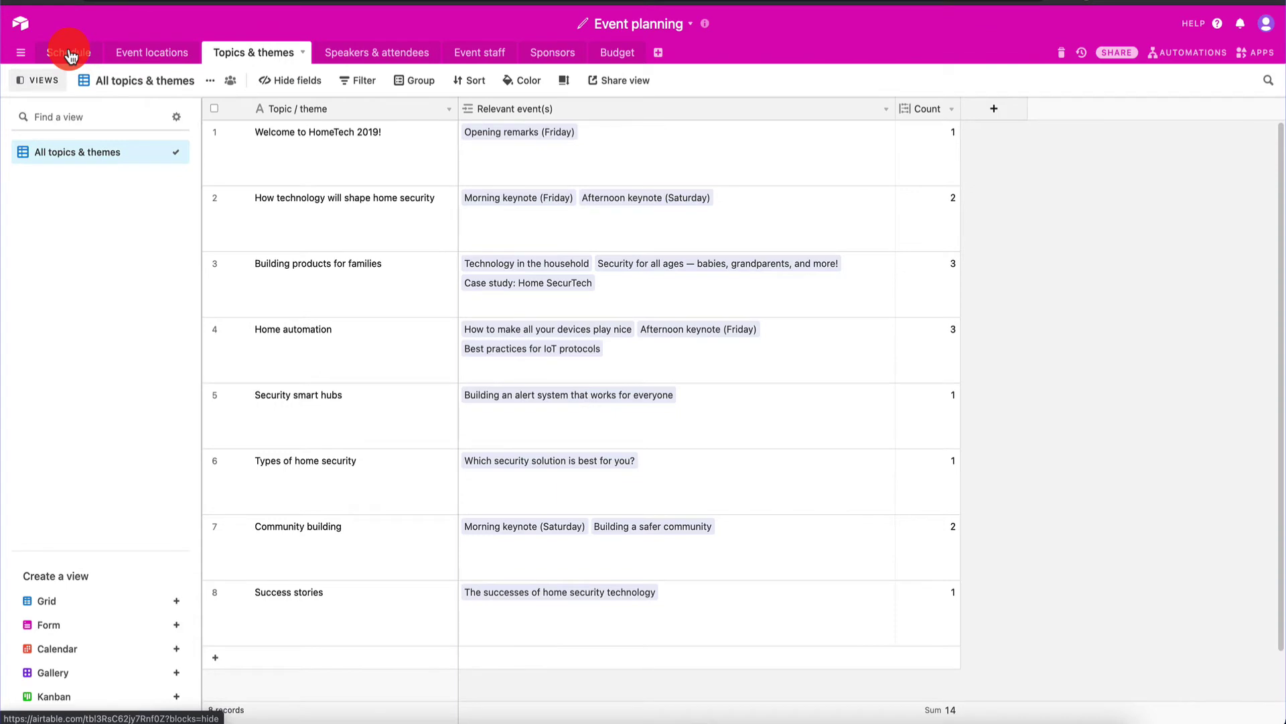
{"action": "left_click", "coordinate": [69, 53]}
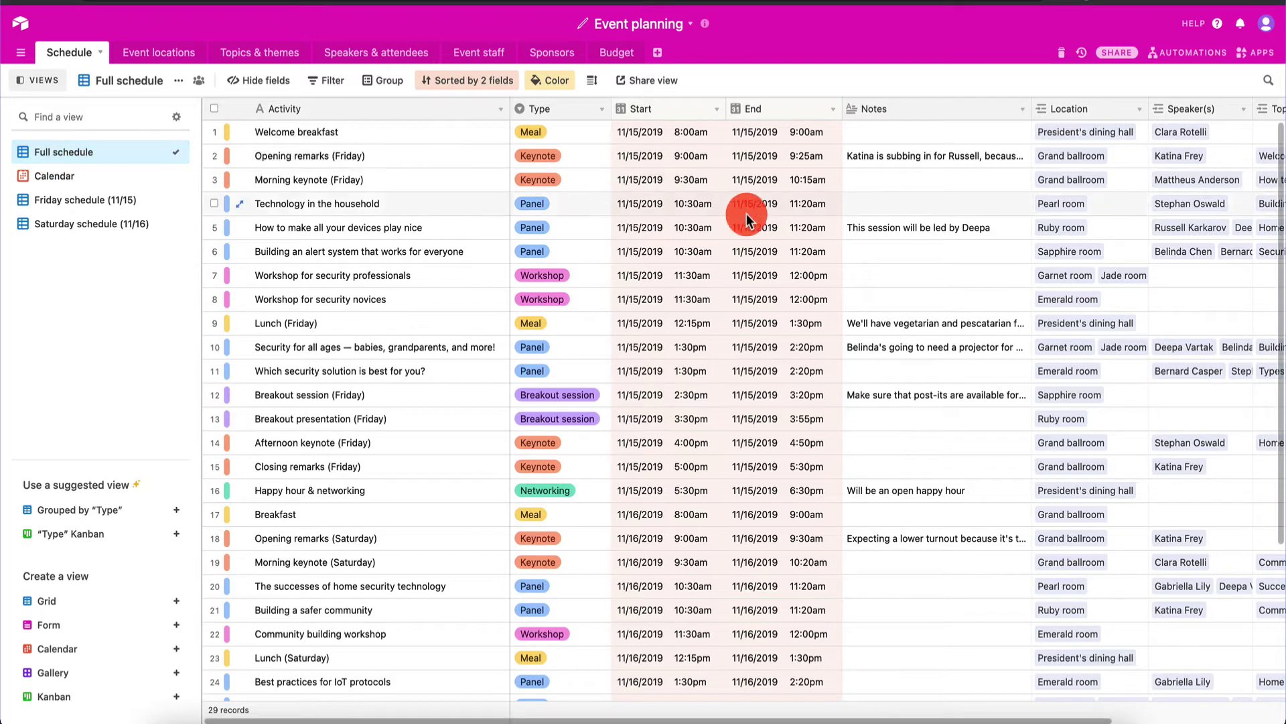
Show the Schedule table's Calendar view and compare its 2 week, Week and Month layouts
{"action": "left_click", "coordinate": [82, 181]}
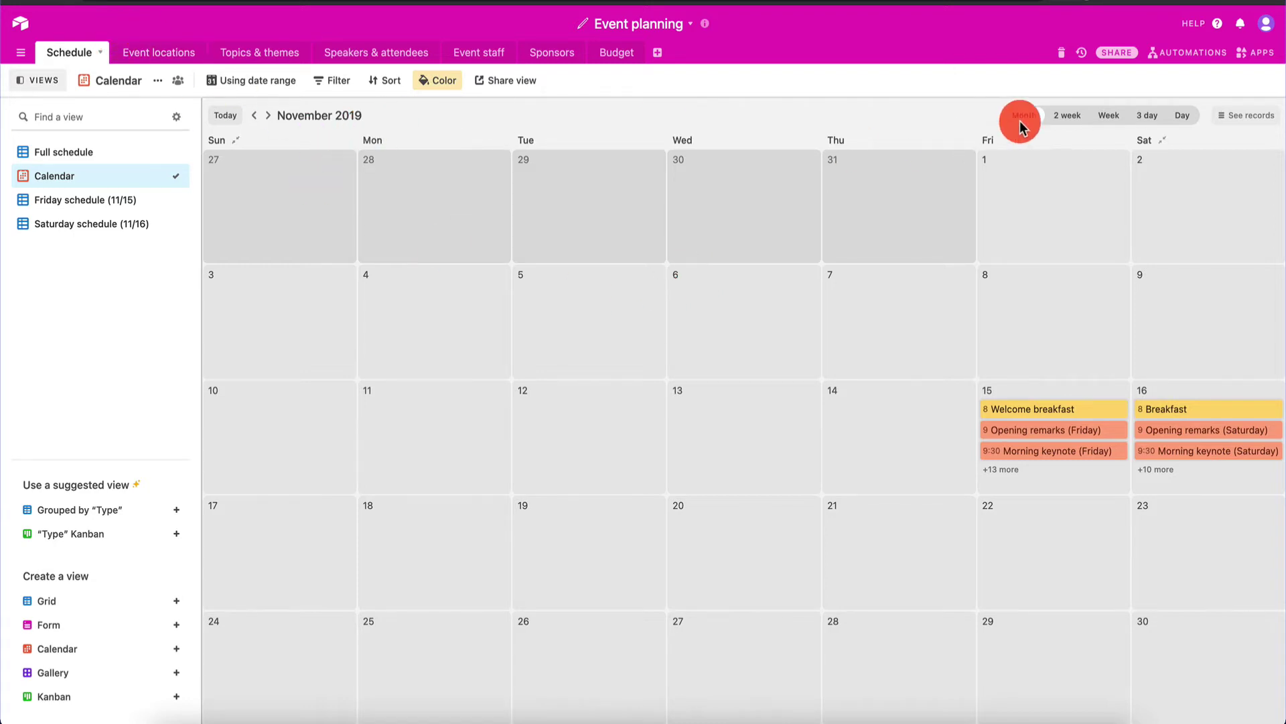
{"action": "left_click", "coordinate": [1071, 118]}
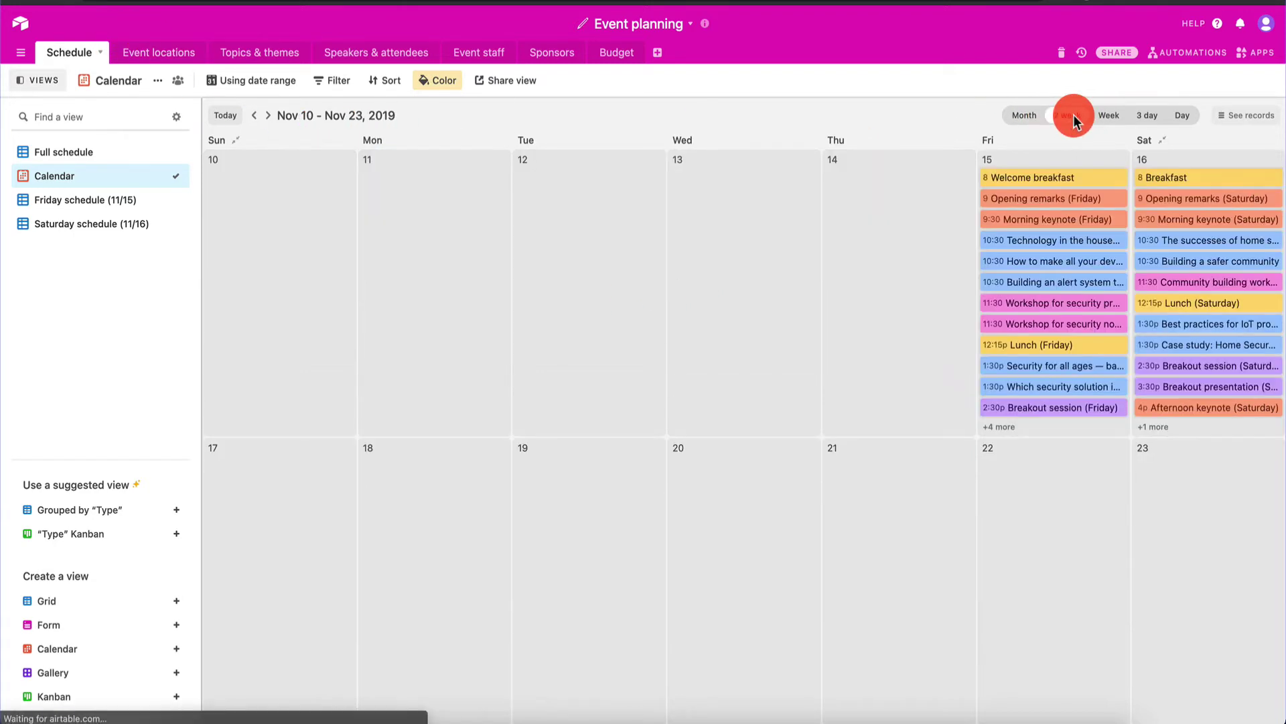
{"action": "left_click", "coordinate": [1109, 115]}
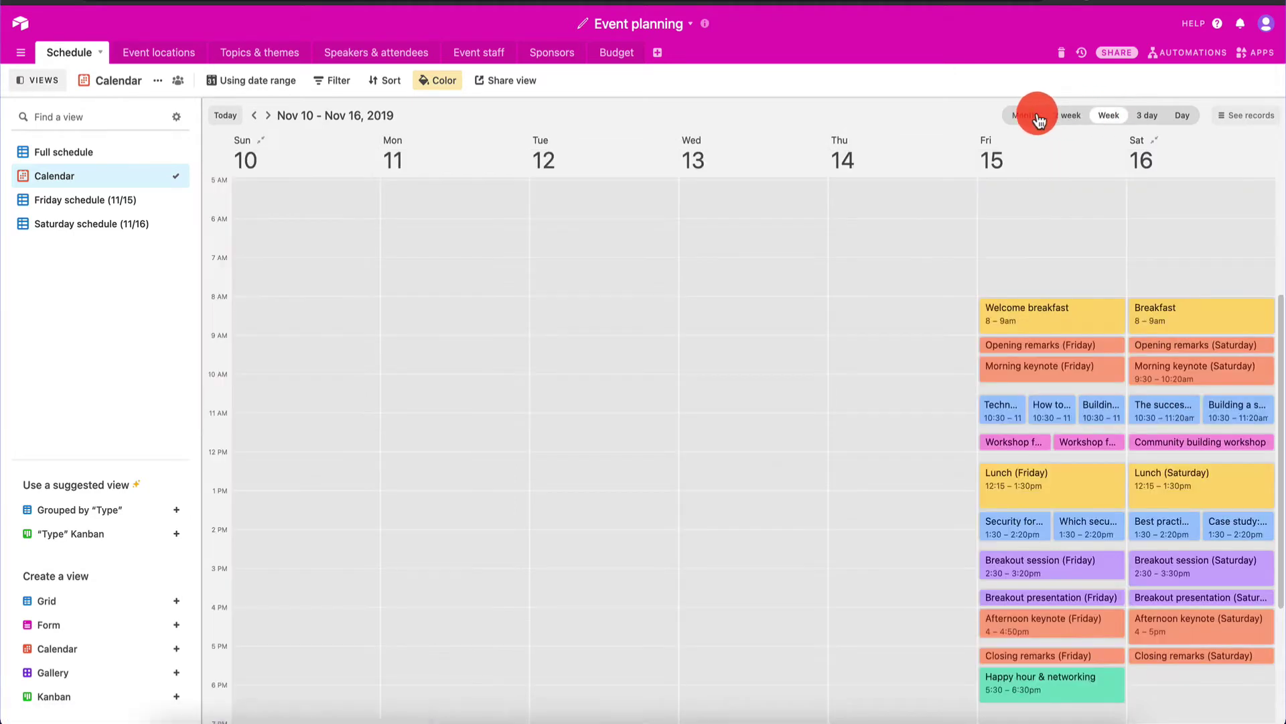
{"action": "left_click", "coordinate": [1025, 116]}
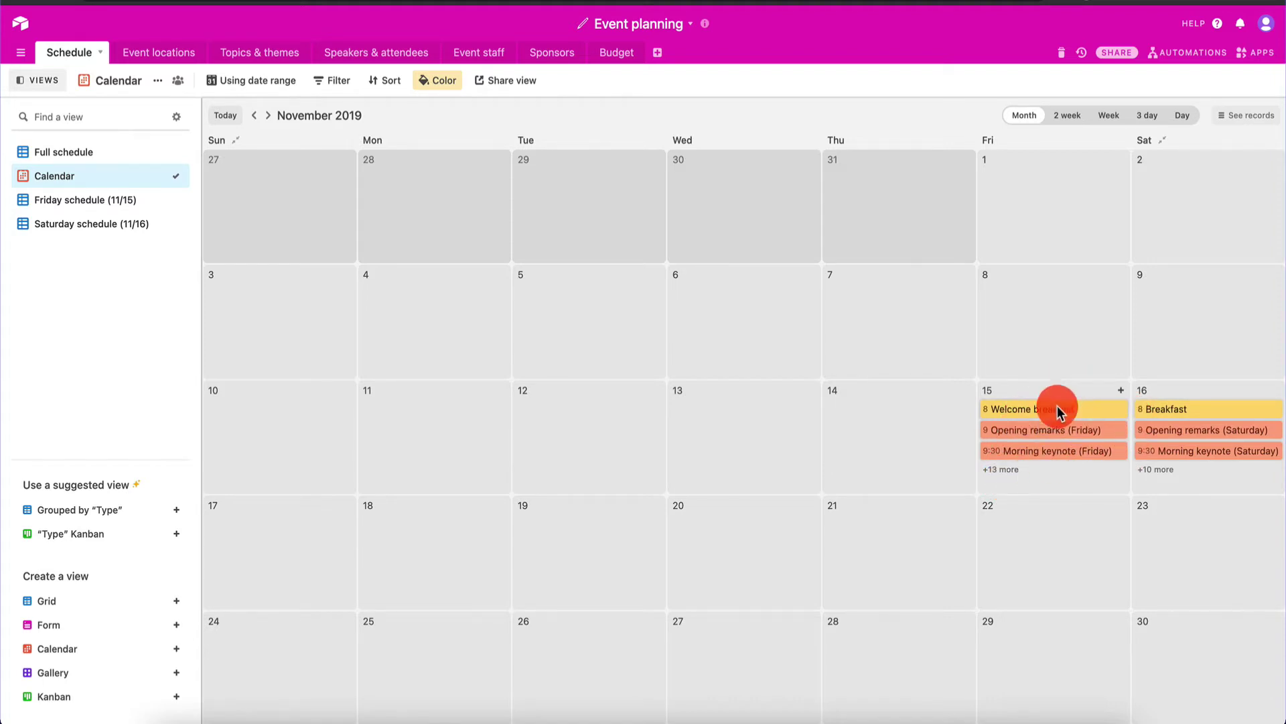
Compare the Friday schedule (11/15) and Saturday schedule (11/16) views and inspect the Start date filter in each
{"action": "left_click", "coordinate": [101, 208]}
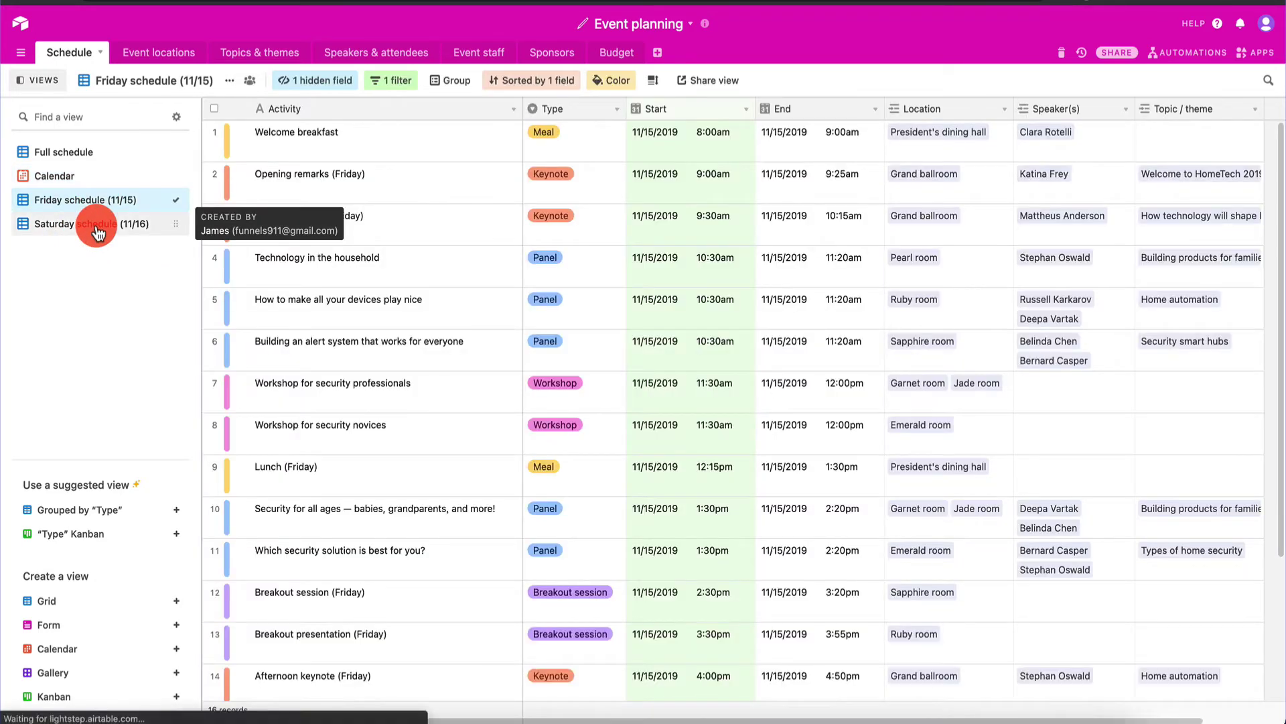
{"action": "left_click", "coordinate": [99, 228]}
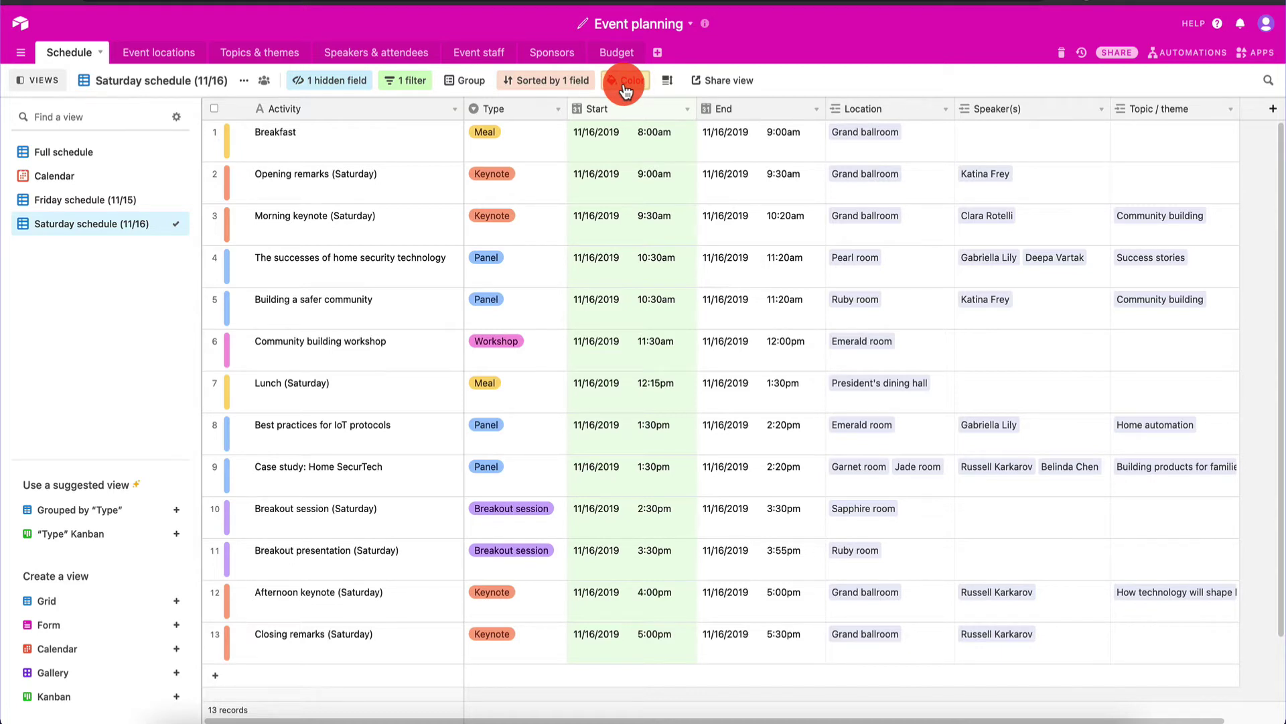
{"action": "left_click", "coordinate": [417, 81]}
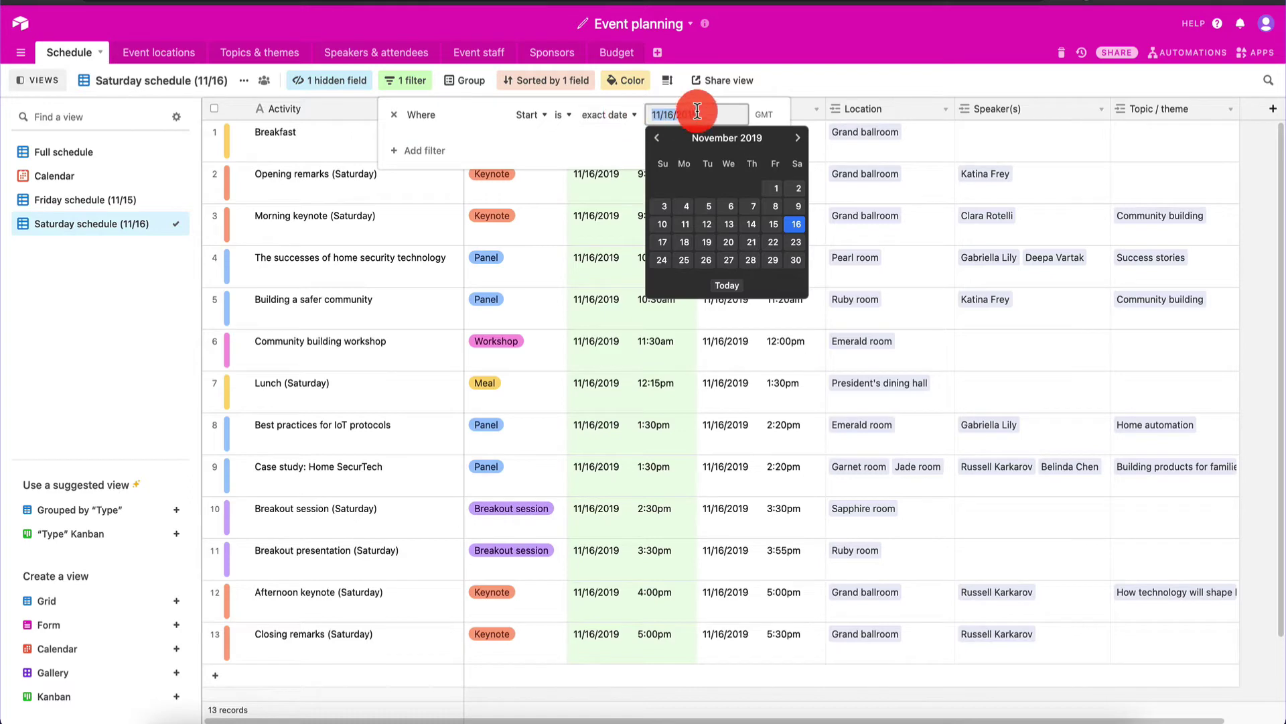
{"action": "left_click", "coordinate": [486, 23]}
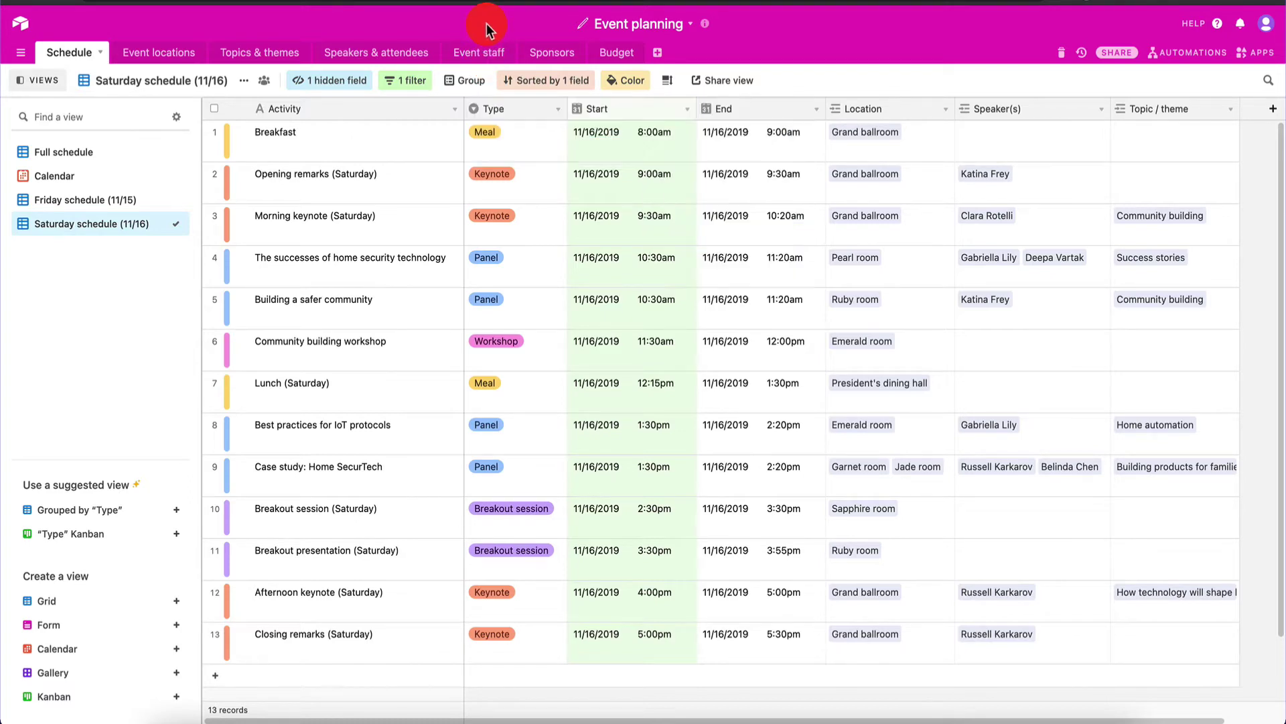
{"action": "left_click", "coordinate": [67, 200]}
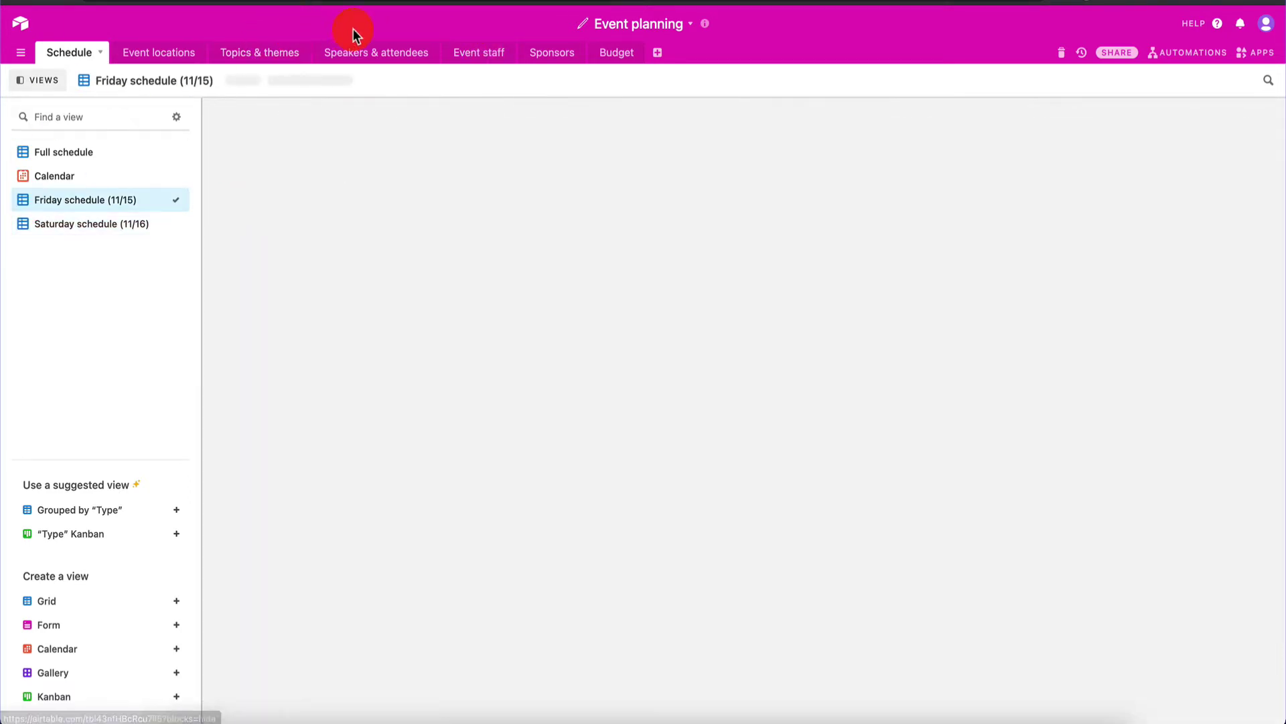
{"action": "left_click", "coordinate": [394, 81]}
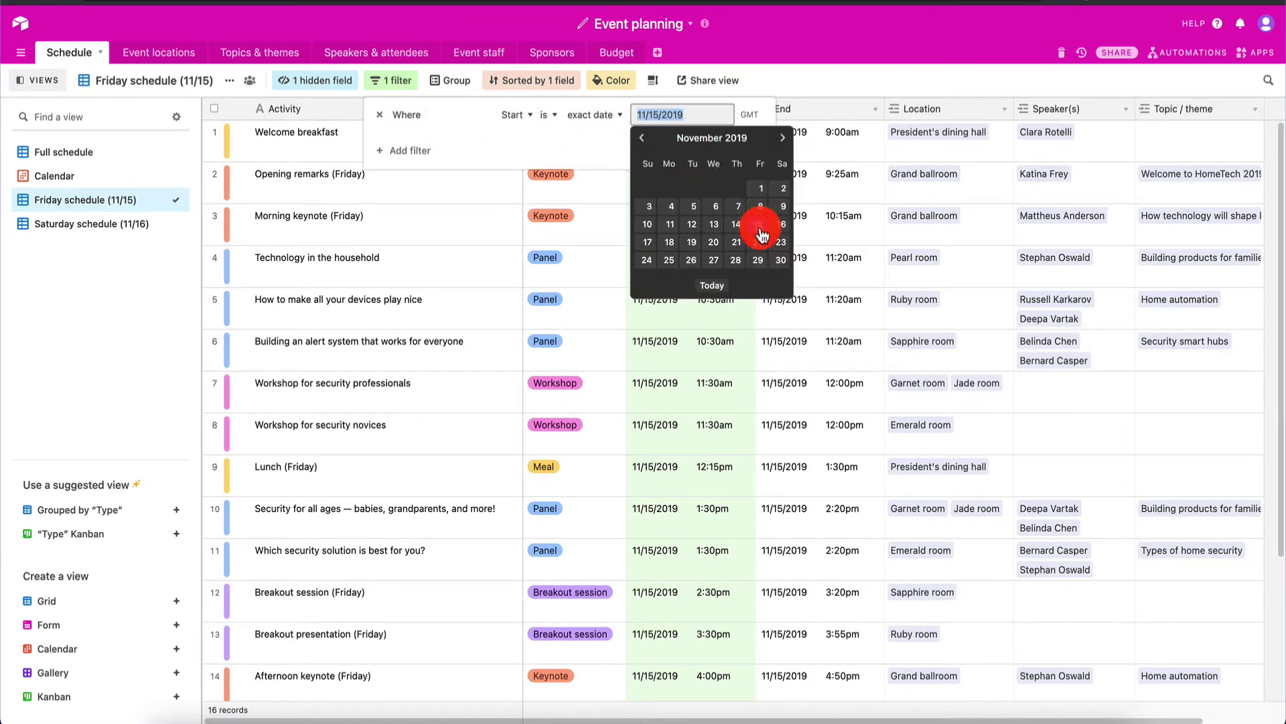
{"action": "left_click", "coordinate": [781, 46]}
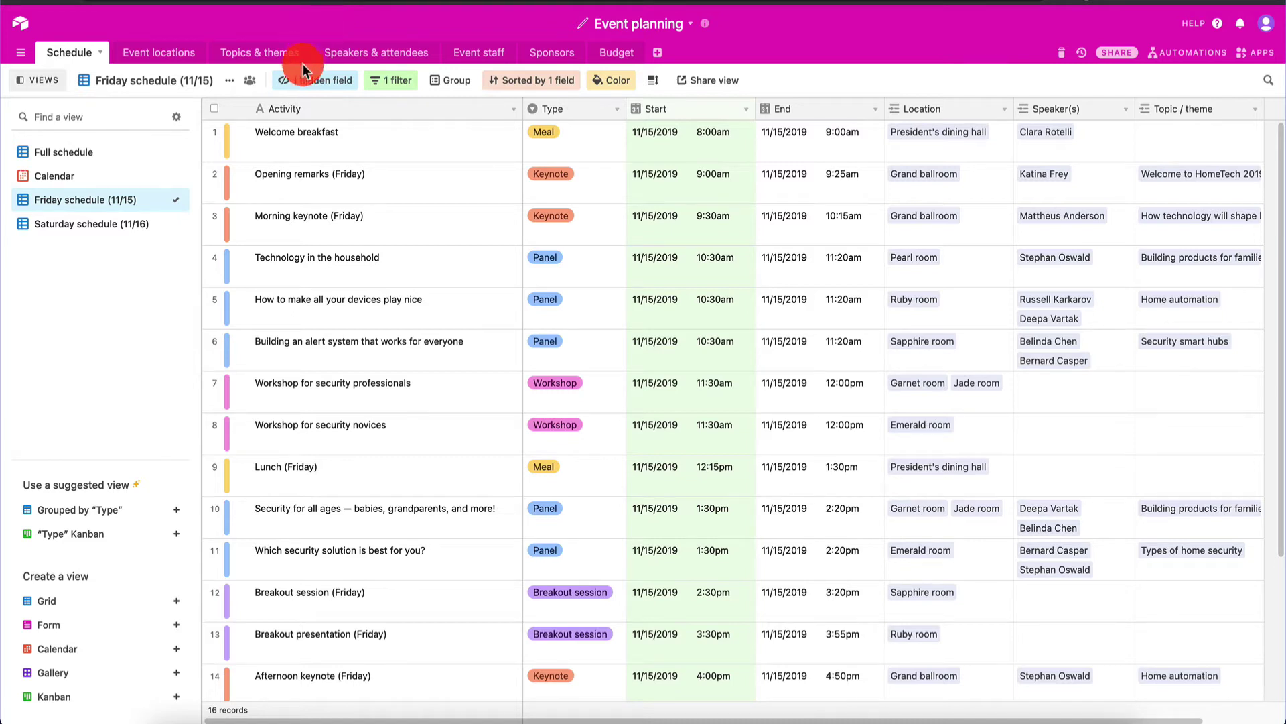
Hide the Topic / theme field in the Friday schedule view, leaving Notes hidden as well
{"action": "left_click", "coordinate": [328, 87]}
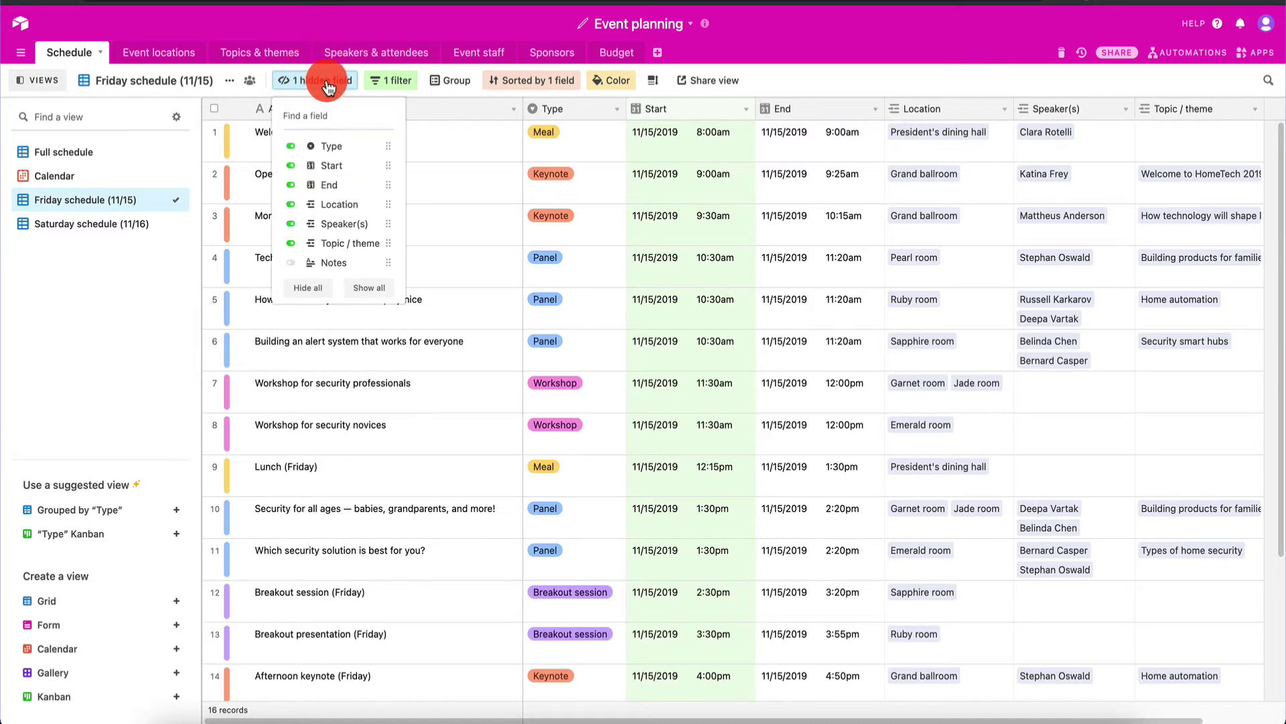
{"action": "left_click", "coordinate": [292, 262]}
{"action": "left_click", "coordinate": [291, 262]}
{"action": "left_click", "coordinate": [291, 244]}
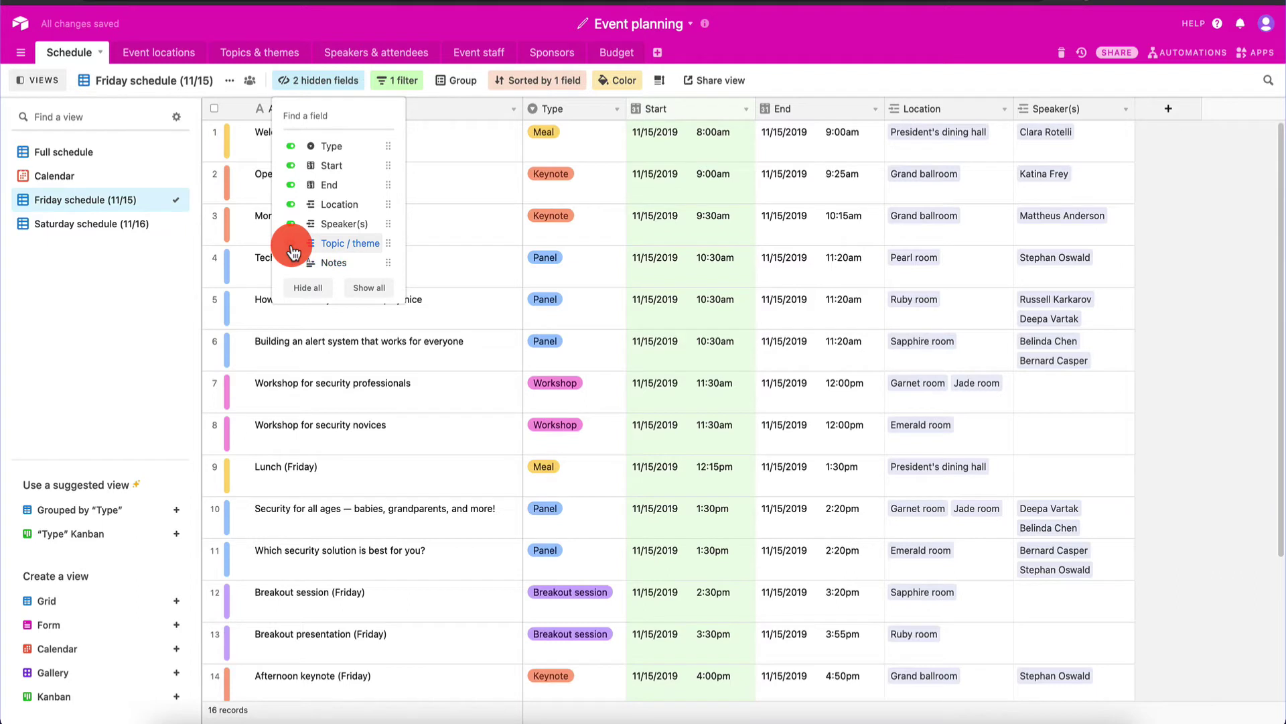
{"action": "left_click", "coordinate": [409, 28]}
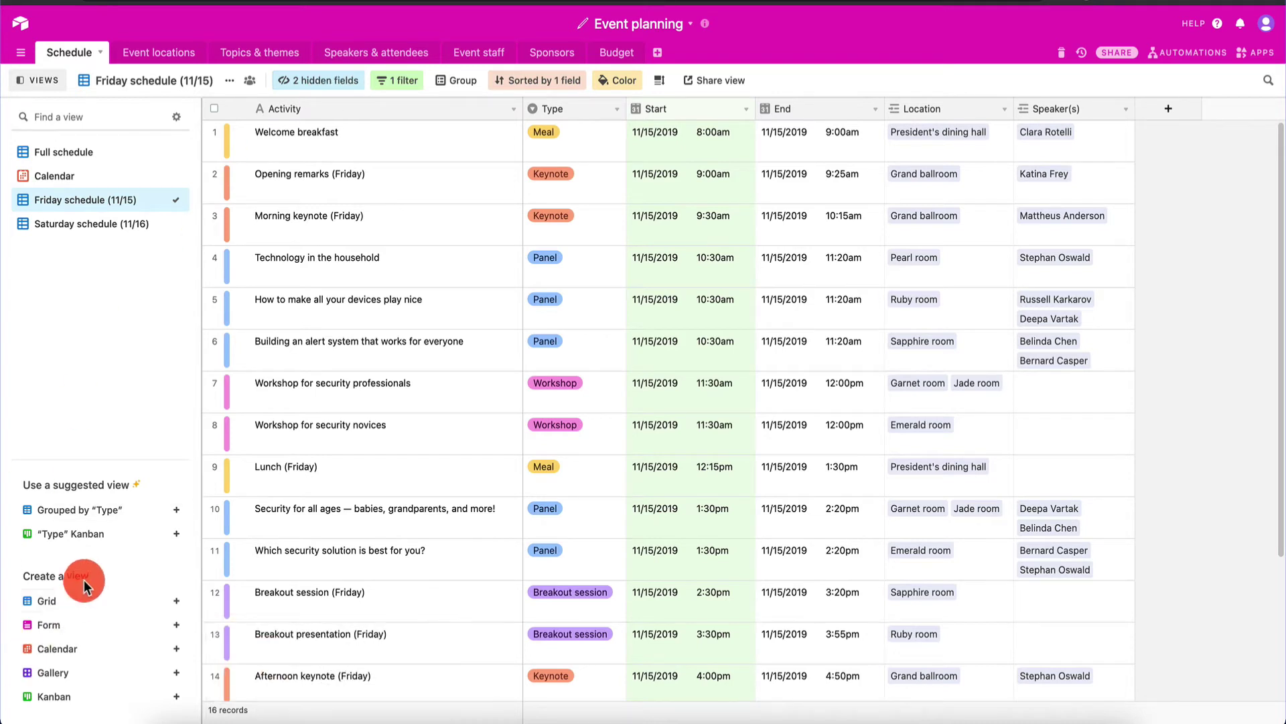
Open the Content calendar base from the workspace home and dismiss its base description
{"action": "mouse_move", "coordinate": [75, 622]}
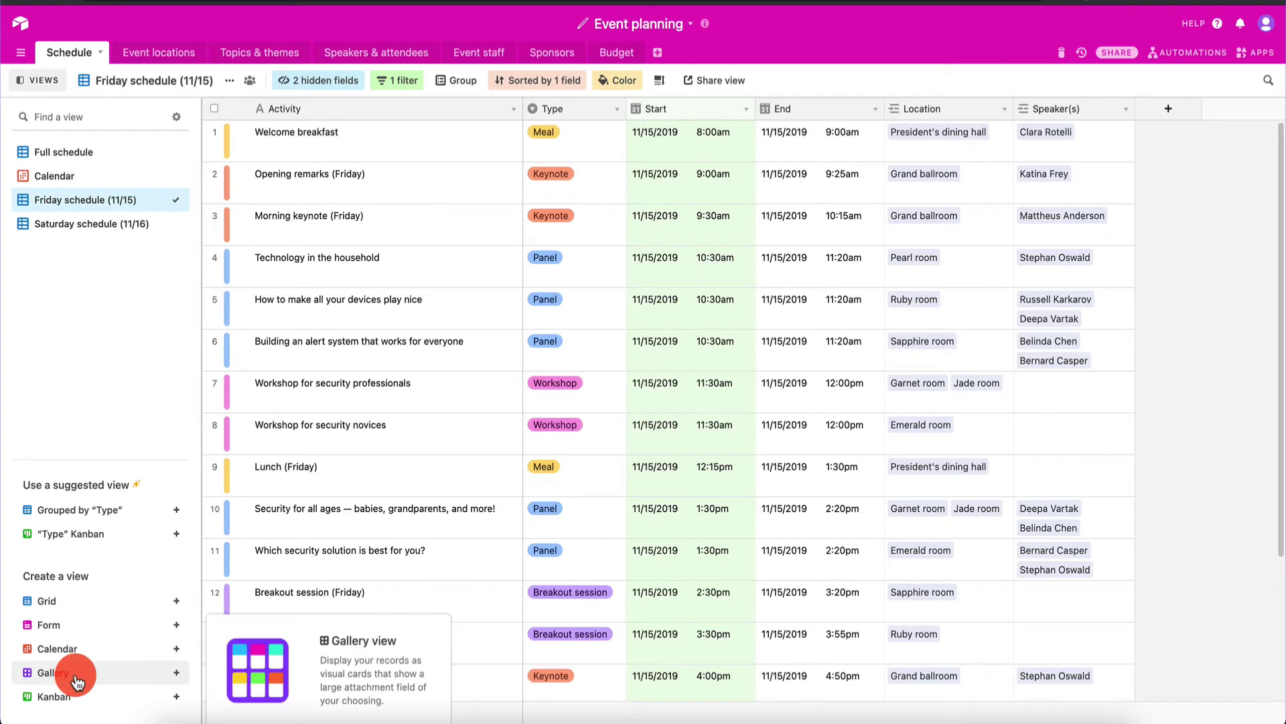
{"action": "mouse_move", "coordinate": [44, 707]}
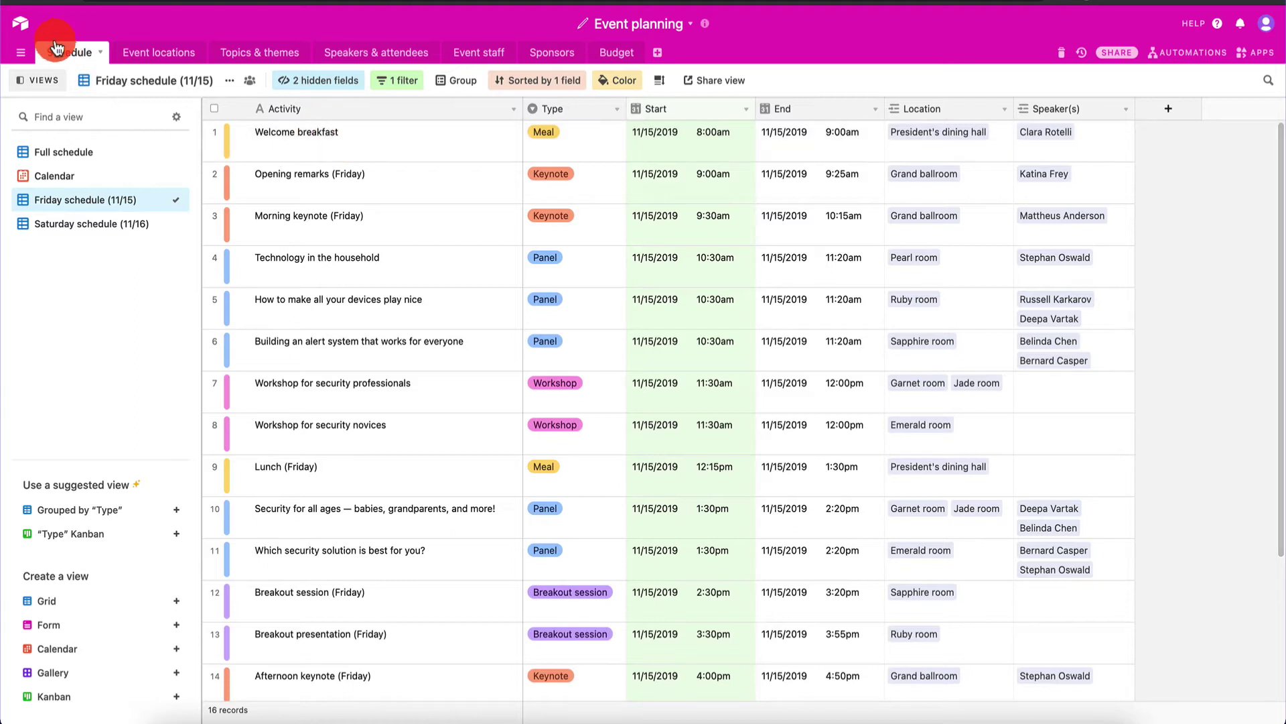
{"action": "left_click", "coordinate": [18, 28]}
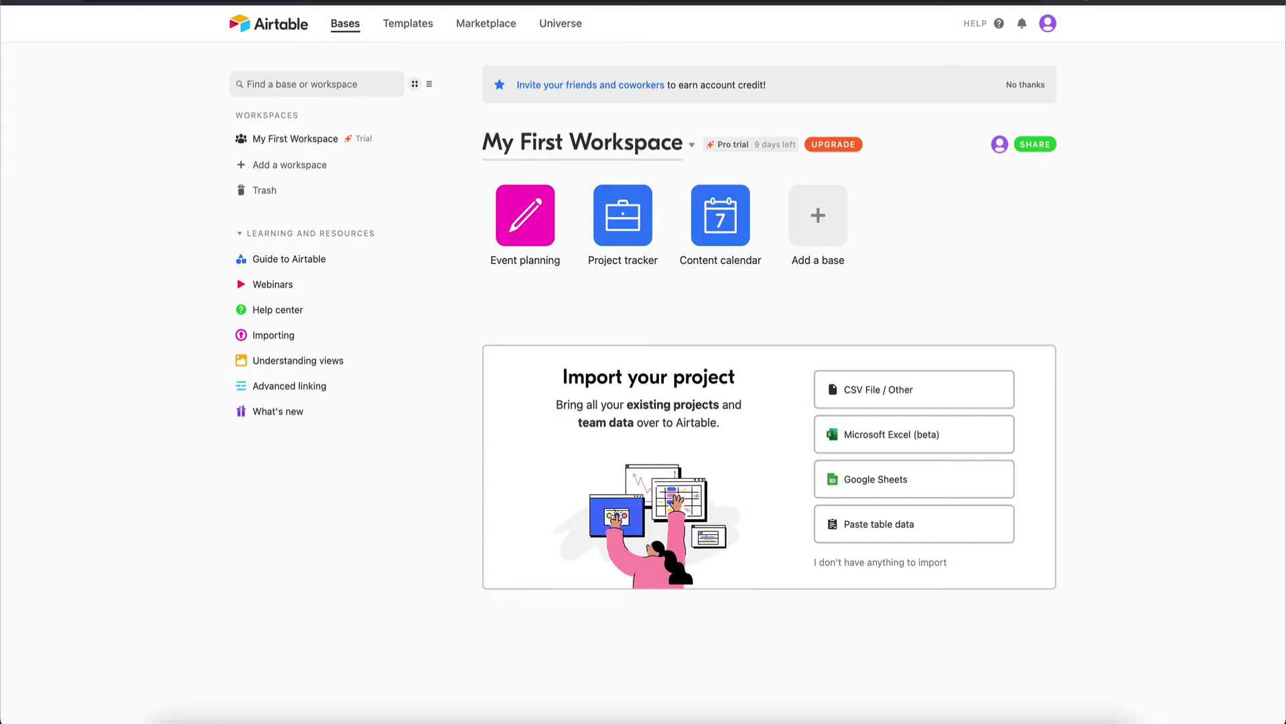
{"action": "left_click", "coordinate": [729, 224]}
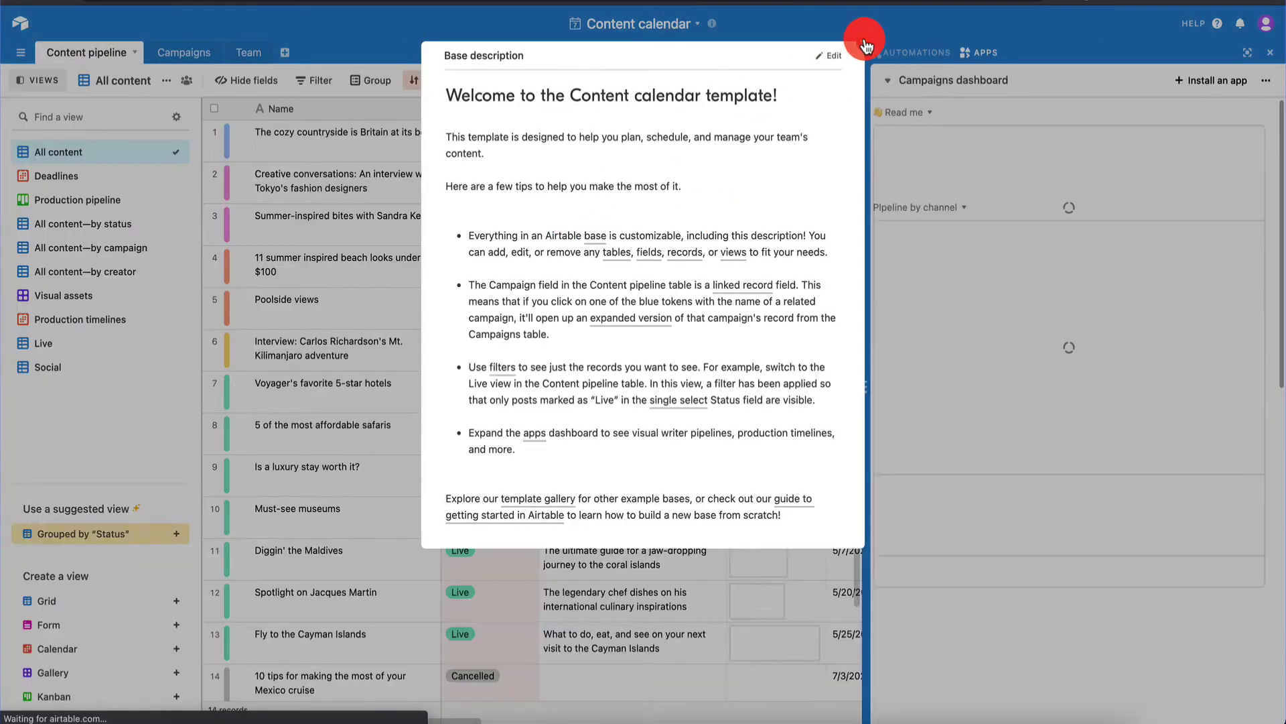
{"action": "left_click", "coordinate": [866, 45]}
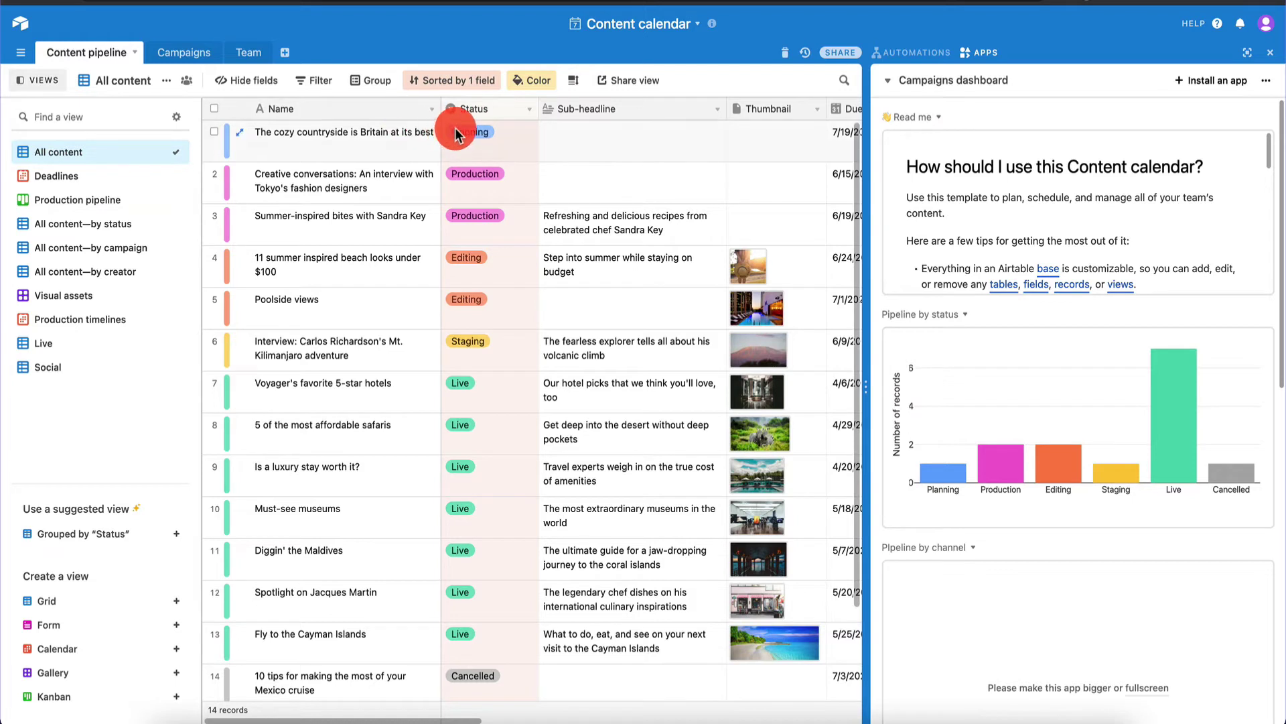
Inspect the Status field's single select configuration and its colored options without changing them
{"action": "left_click", "coordinate": [529, 109]}
{"action": "left_click", "coordinate": [504, 130]}
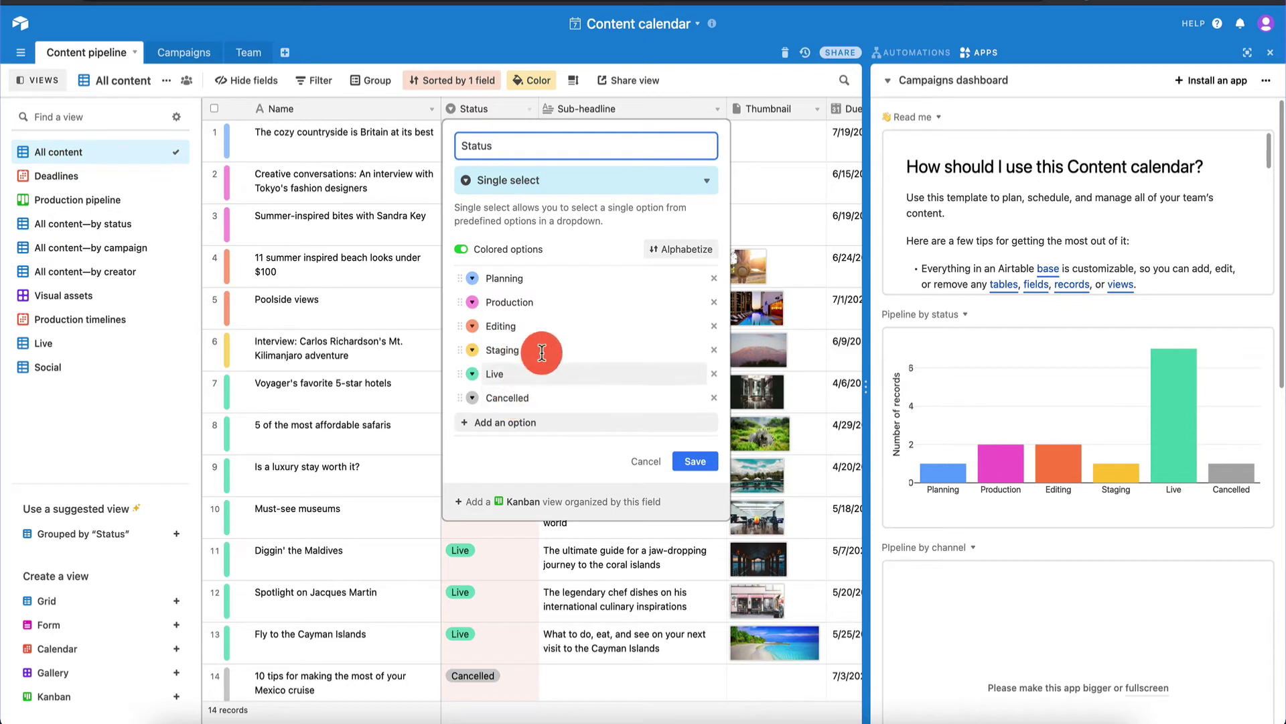
{"action": "left_click", "coordinate": [725, 54]}
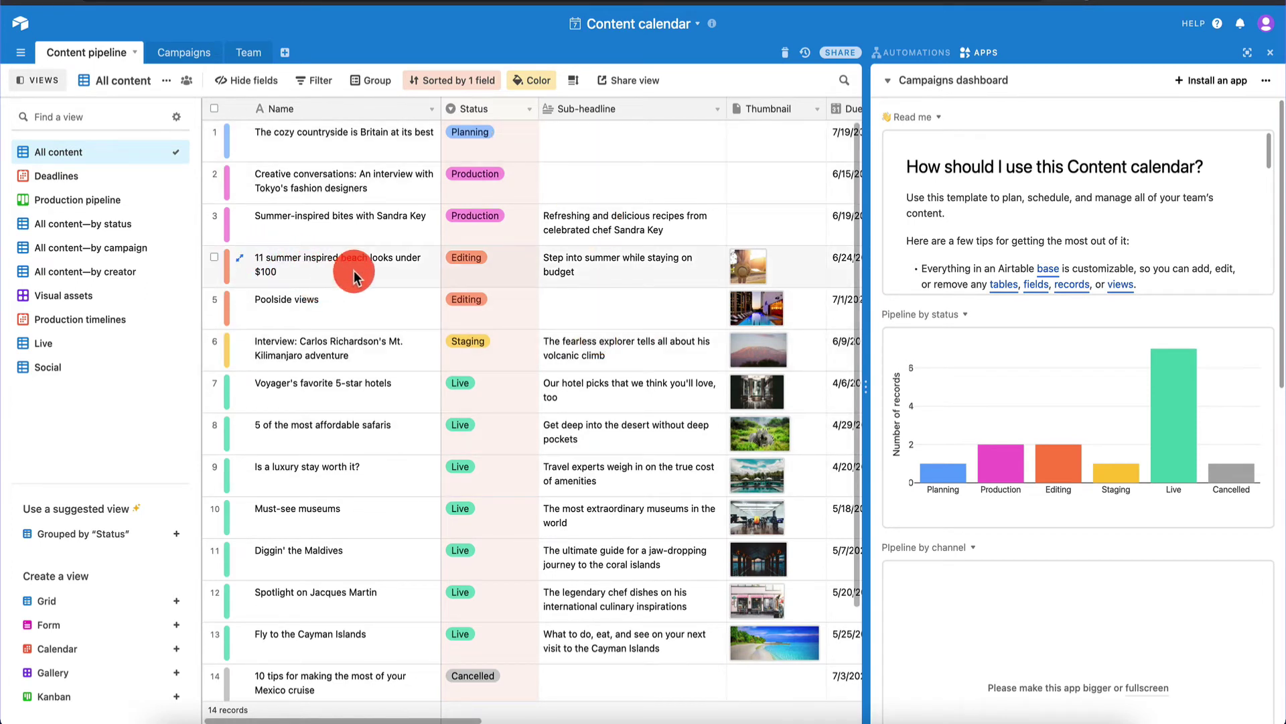
Set the Status of the "11 summer inspired beach looks under $100" record to Production
{"action": "left_click", "coordinate": [516, 264]}
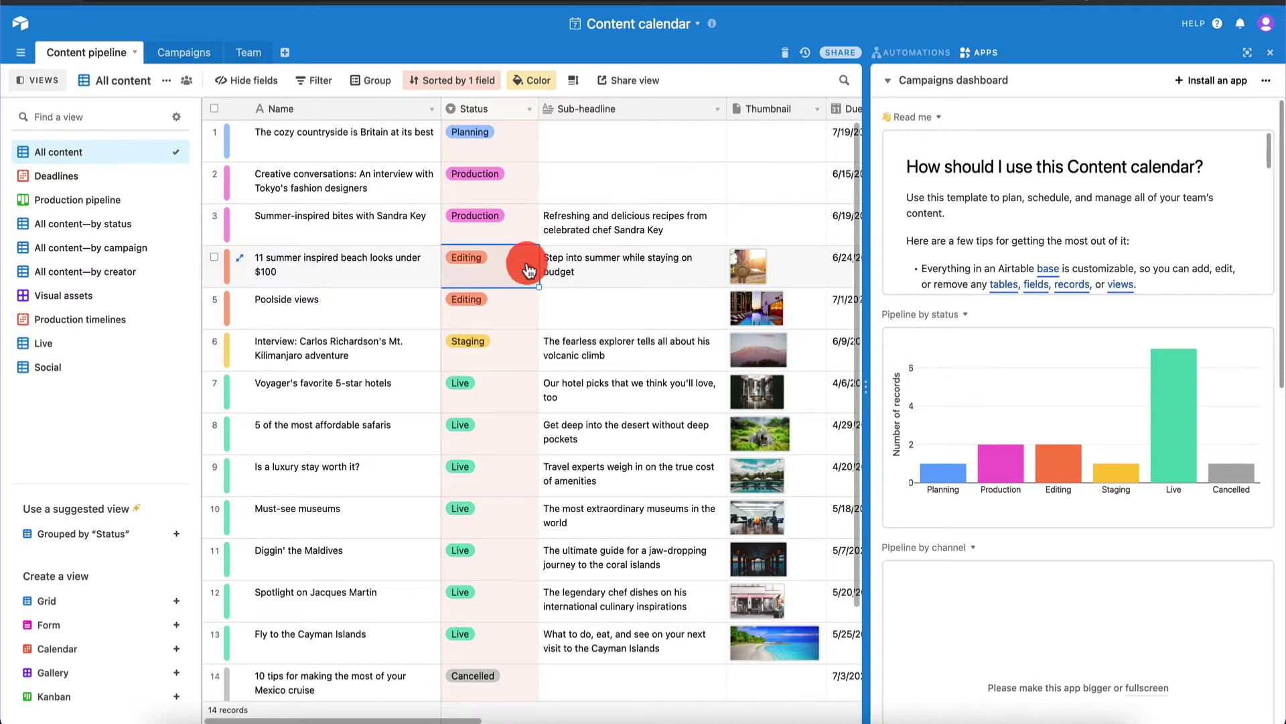
{"action": "left_click", "coordinate": [480, 260]}
{"action": "left_click", "coordinate": [484, 357]}
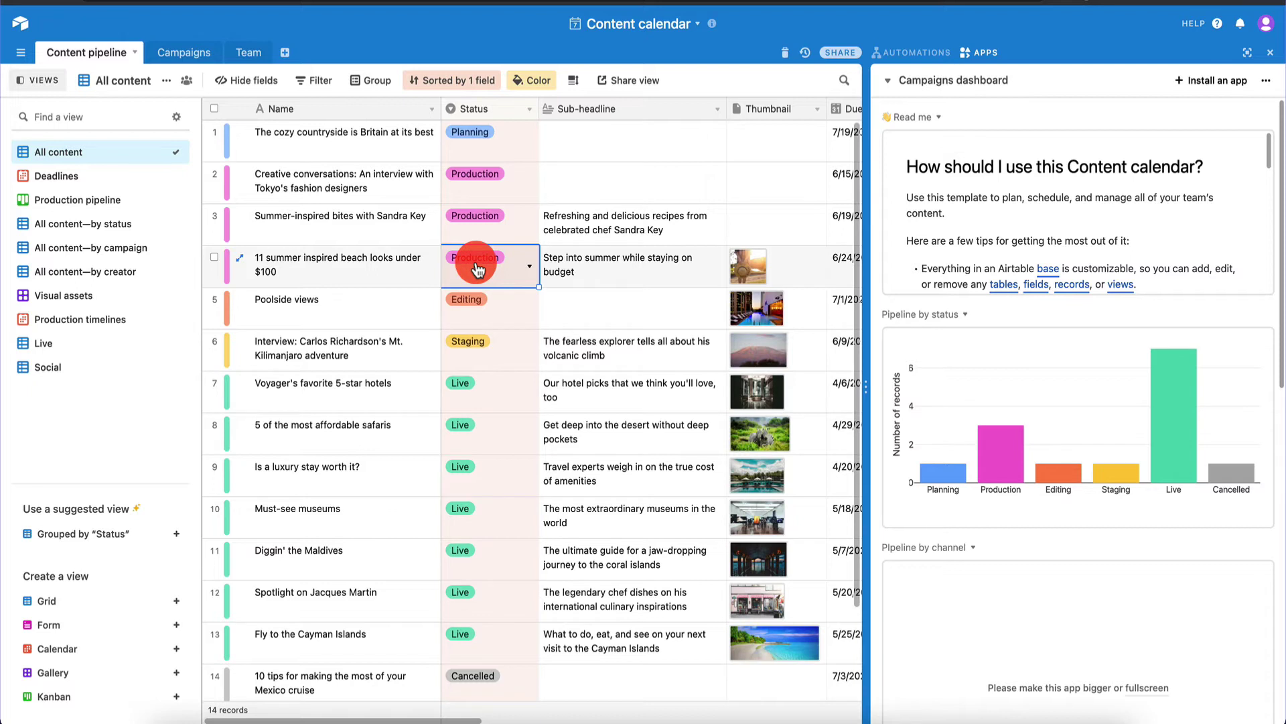
Create a Kanban view of the Content pipeline table, with Status as its grouping field
{"action": "mouse_move", "coordinate": [41, 697]}
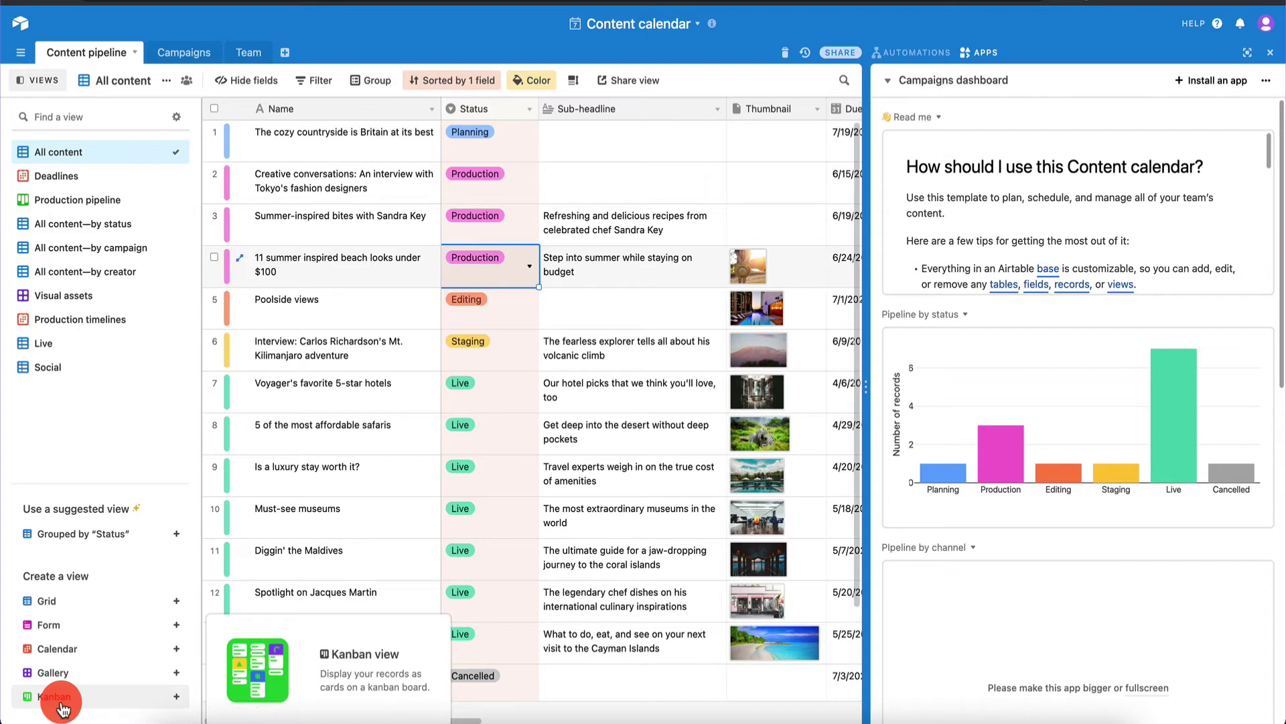
{"action": "left_click", "coordinate": [62, 708]}
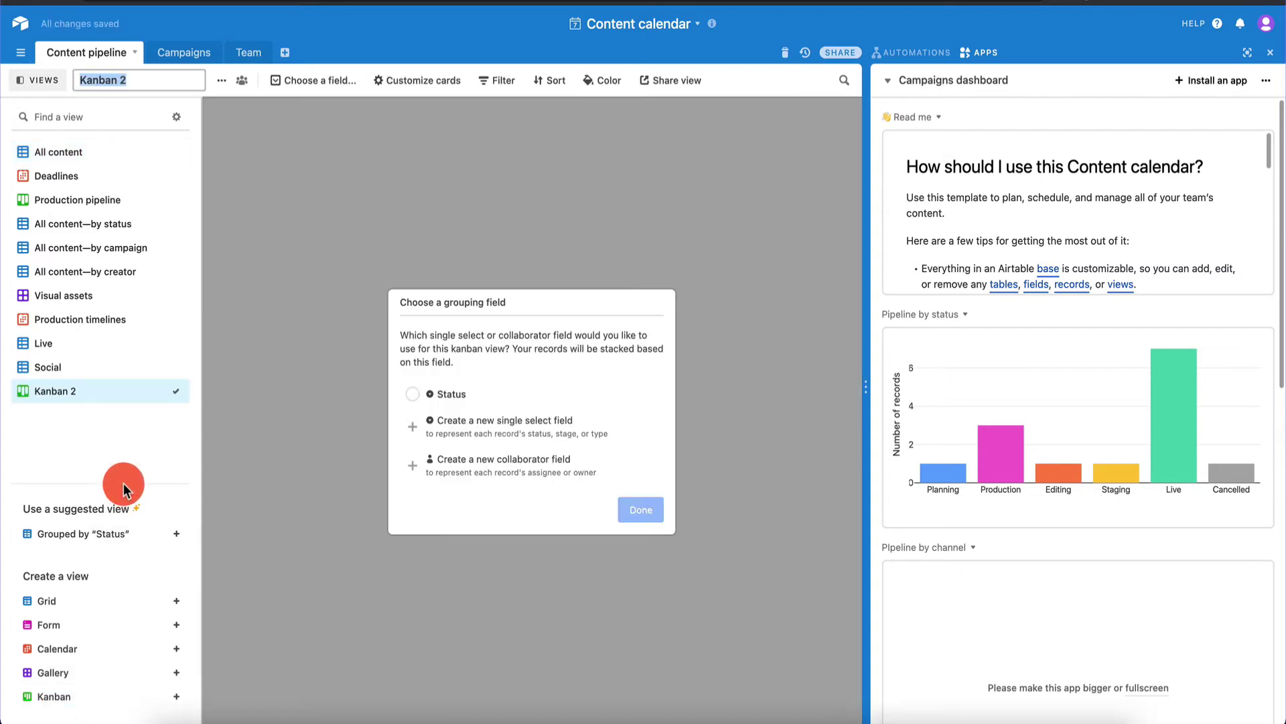
{"action": "left_click", "coordinate": [422, 392]}
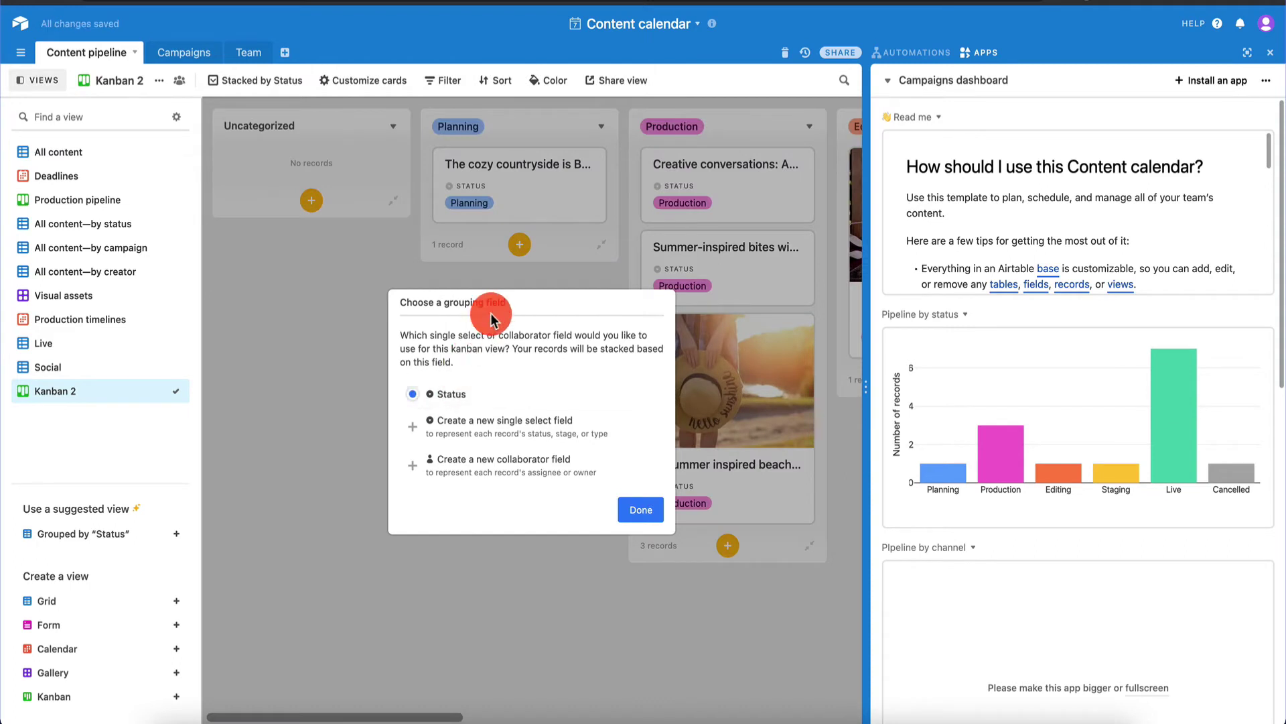
{"action": "left_click", "coordinate": [638, 511]}
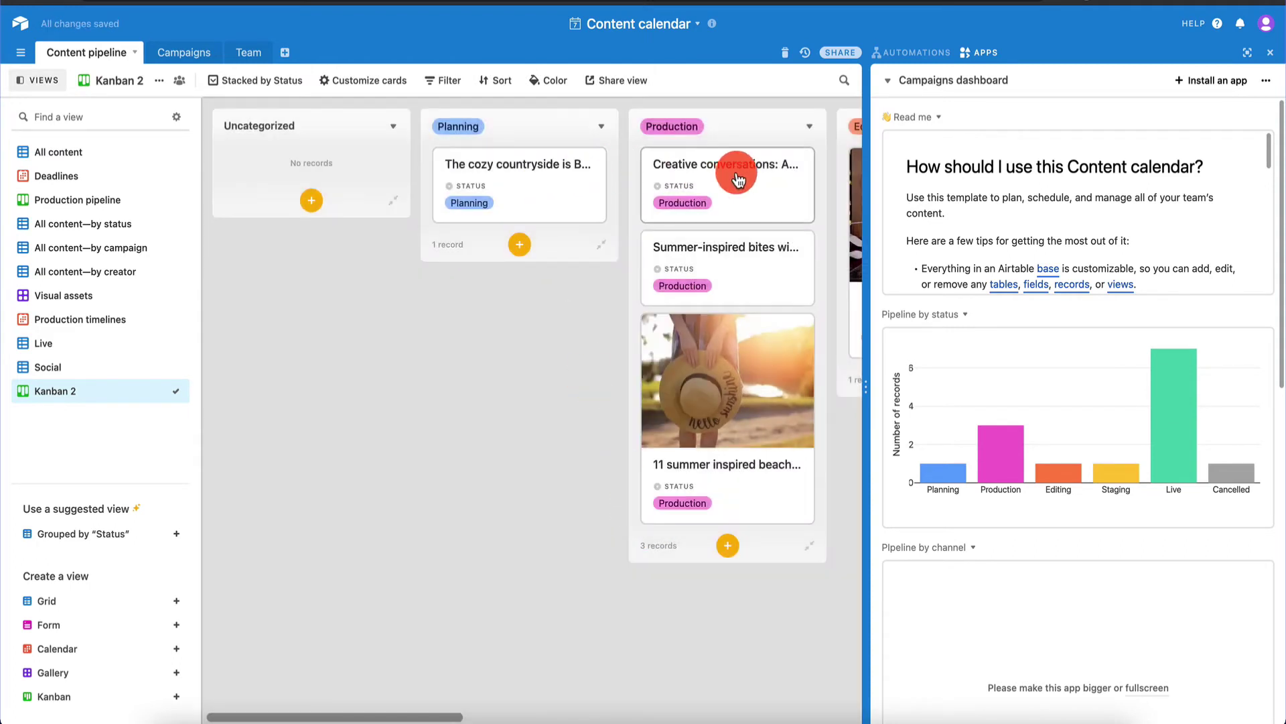
Move the "Creative conversations" card from the Production stack to Planning and close the Campaigns dashboard
{"action": "left_click_drag", "start_coordinate": [735, 172], "coordinate": [536, 187]}
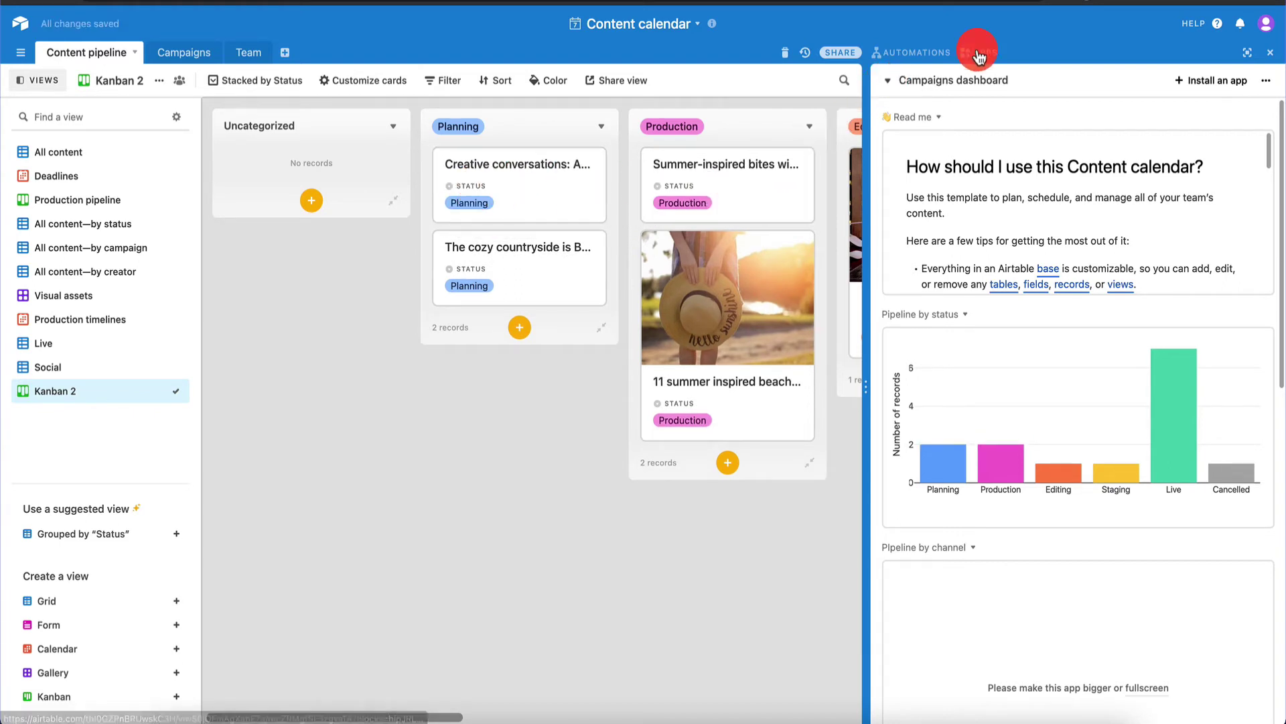
{"action": "left_click", "coordinate": [1270, 55]}
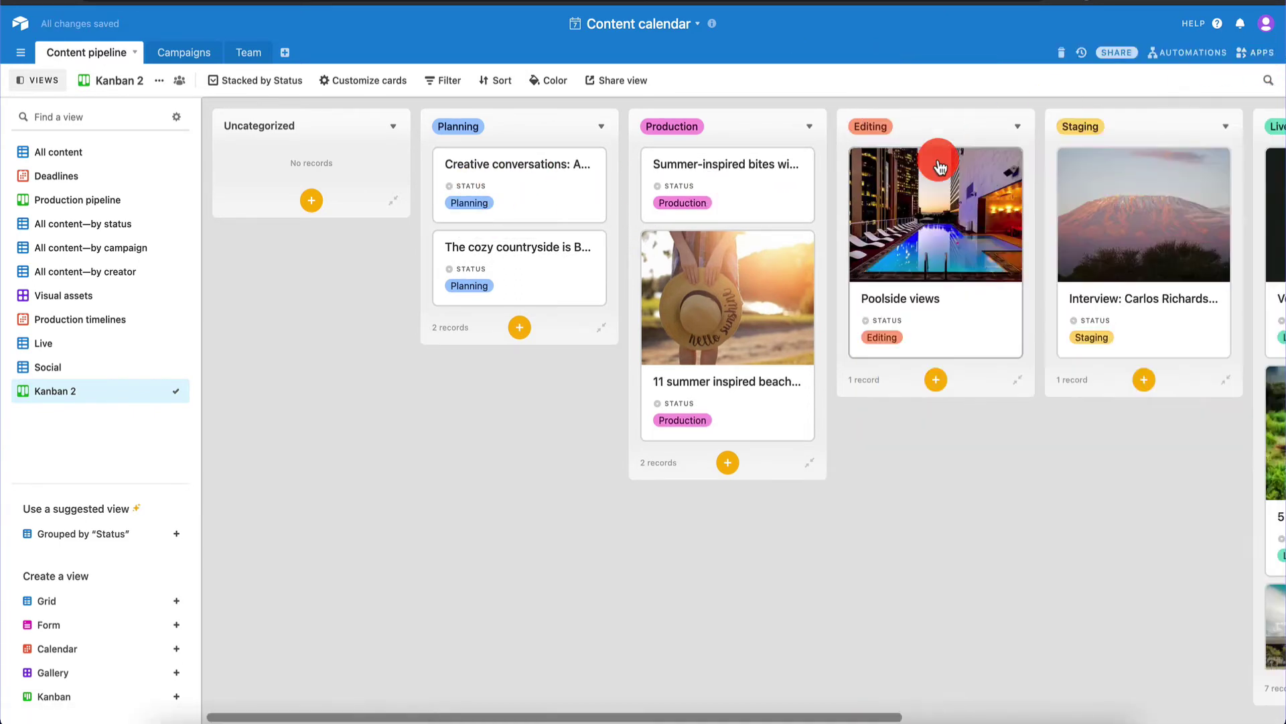
Look through the board's stacks up to Cancelled and move the "Creative conversations" card back to Production
{"action": "scroll", "coordinate": [934, 161], "scroll_direction": "right", "scroll_amount": 5}
{"action": "scroll", "coordinate": [940, 166], "scroll_direction": "right", "scroll_amount": 3}
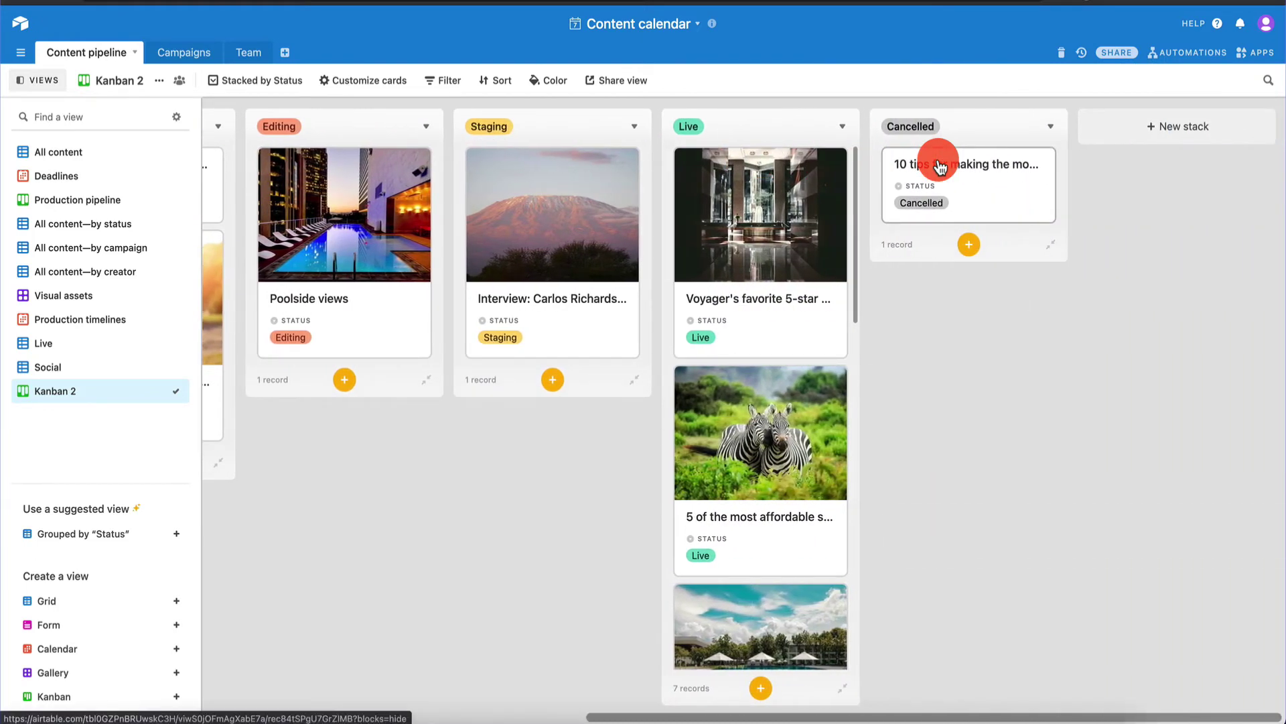
{"action": "scroll", "coordinate": [940, 166], "scroll_direction": "left", "scroll_amount": 6}
{"action": "scroll", "coordinate": [940, 166], "scroll_direction": "left", "scroll_amount": 2}
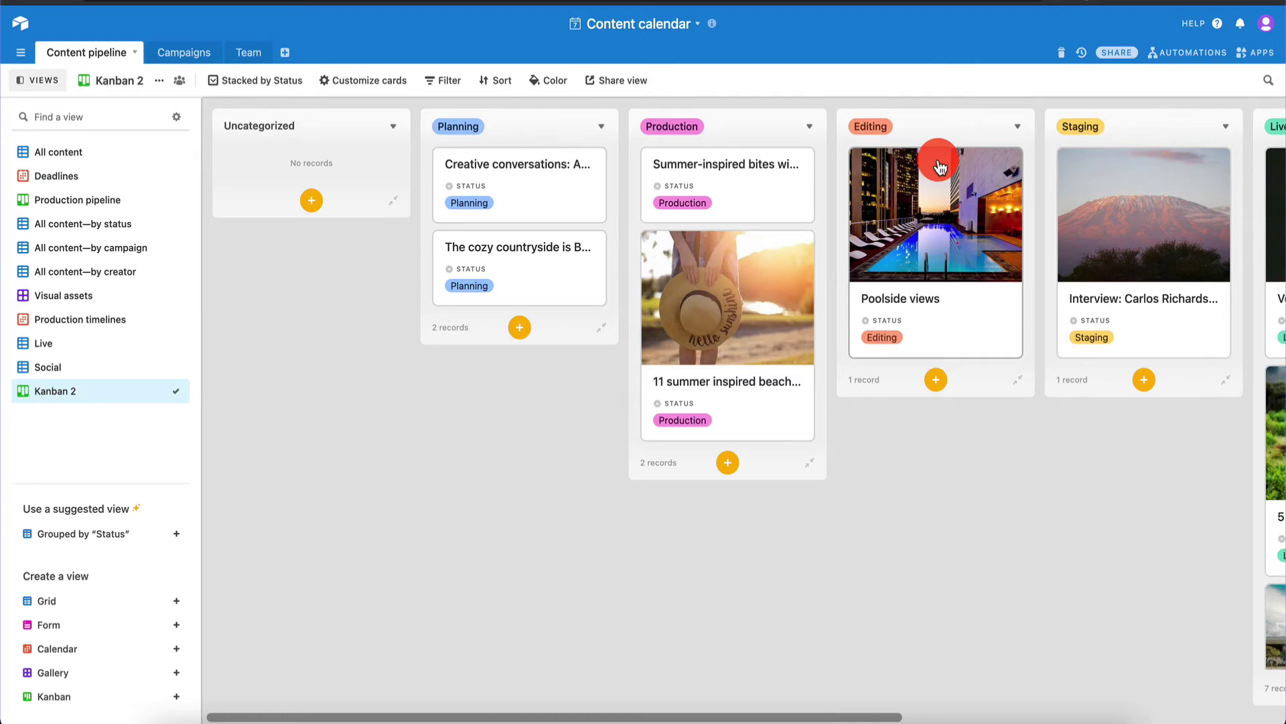
{"action": "left_click_drag", "start_coordinate": [528, 184], "coordinate": [675, 201]}
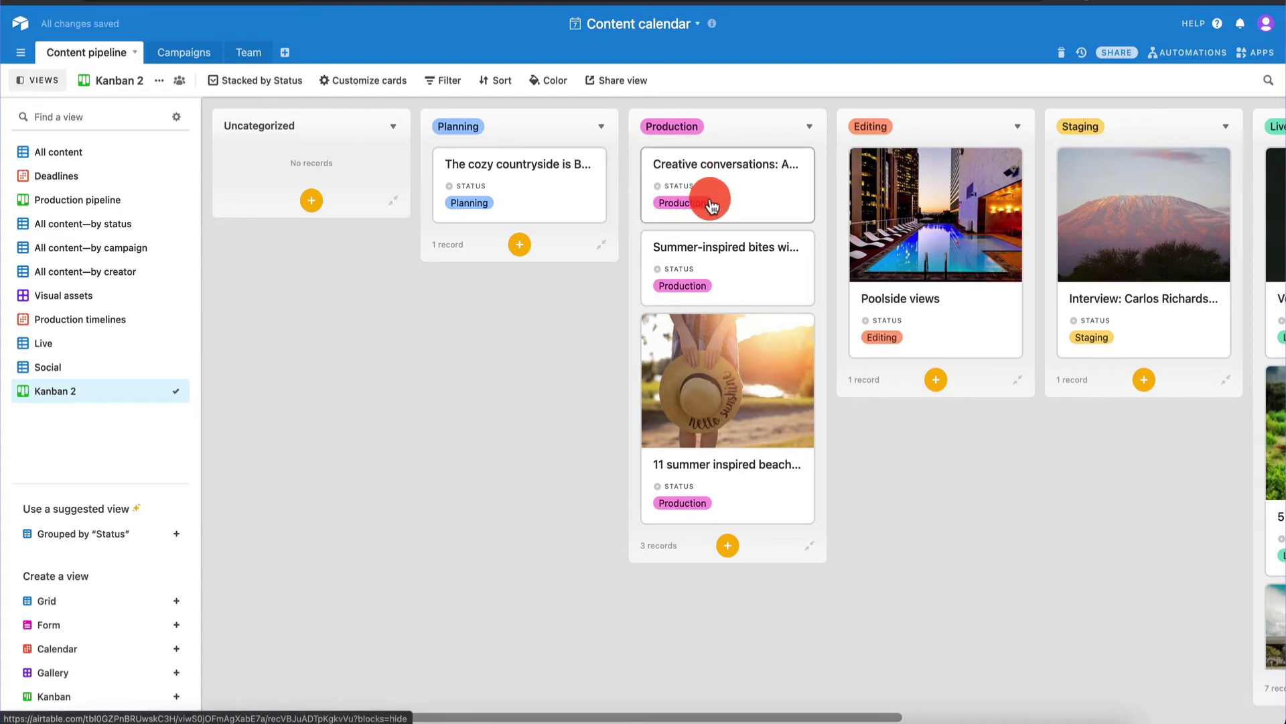
In the All content view, set the Status of the "Summer-inspired bites" record to Planning
{"action": "left_click", "coordinate": [44, 151]}
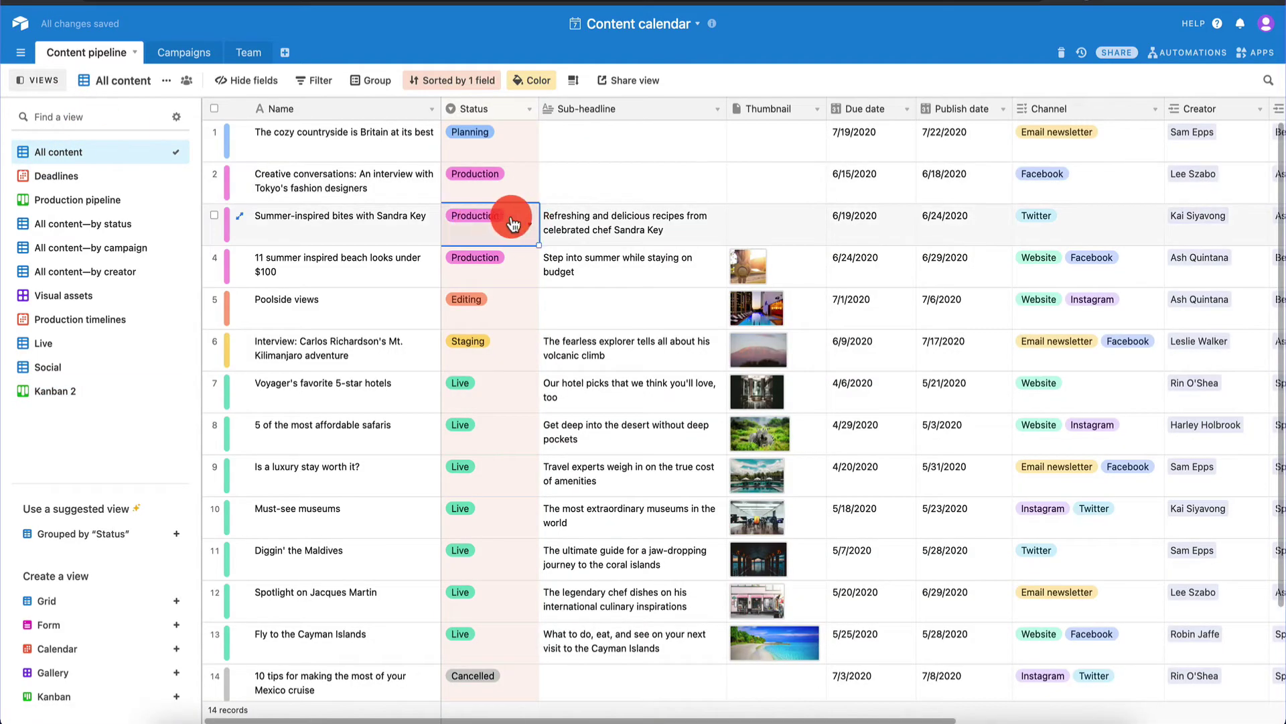
{"action": "left_click", "coordinate": [529, 223]}
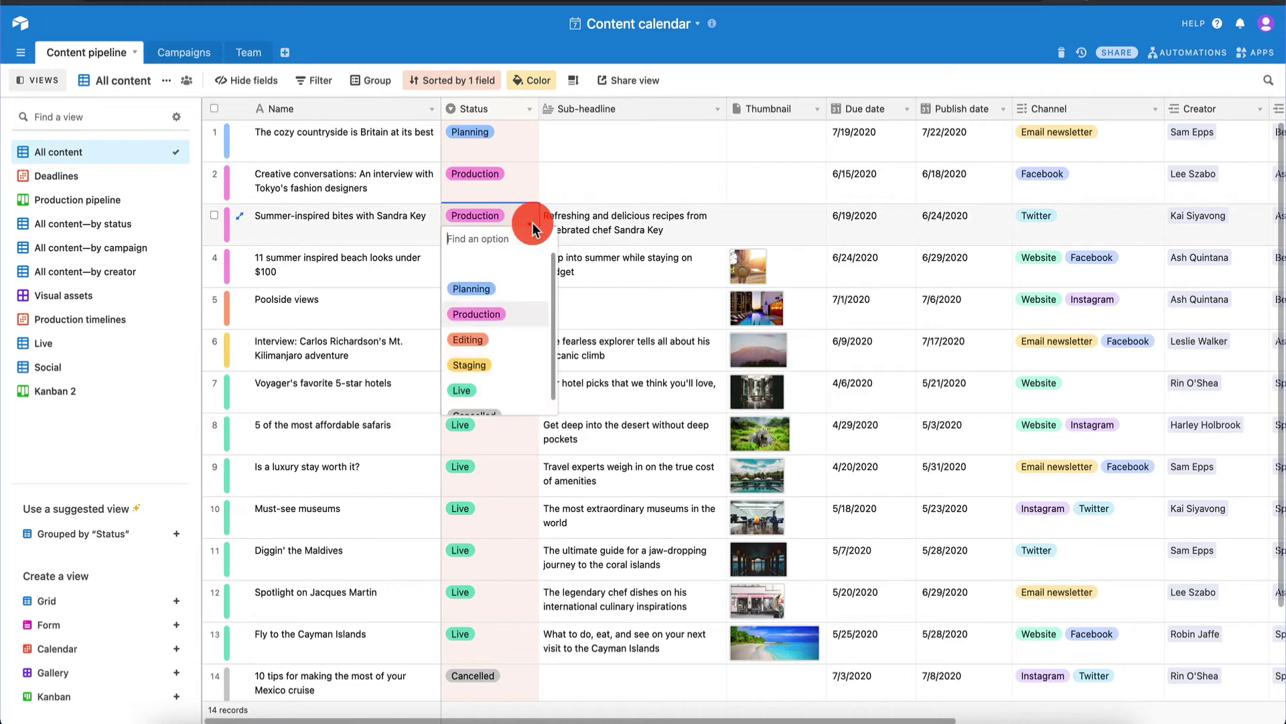
{"action": "left_click", "coordinate": [493, 289]}
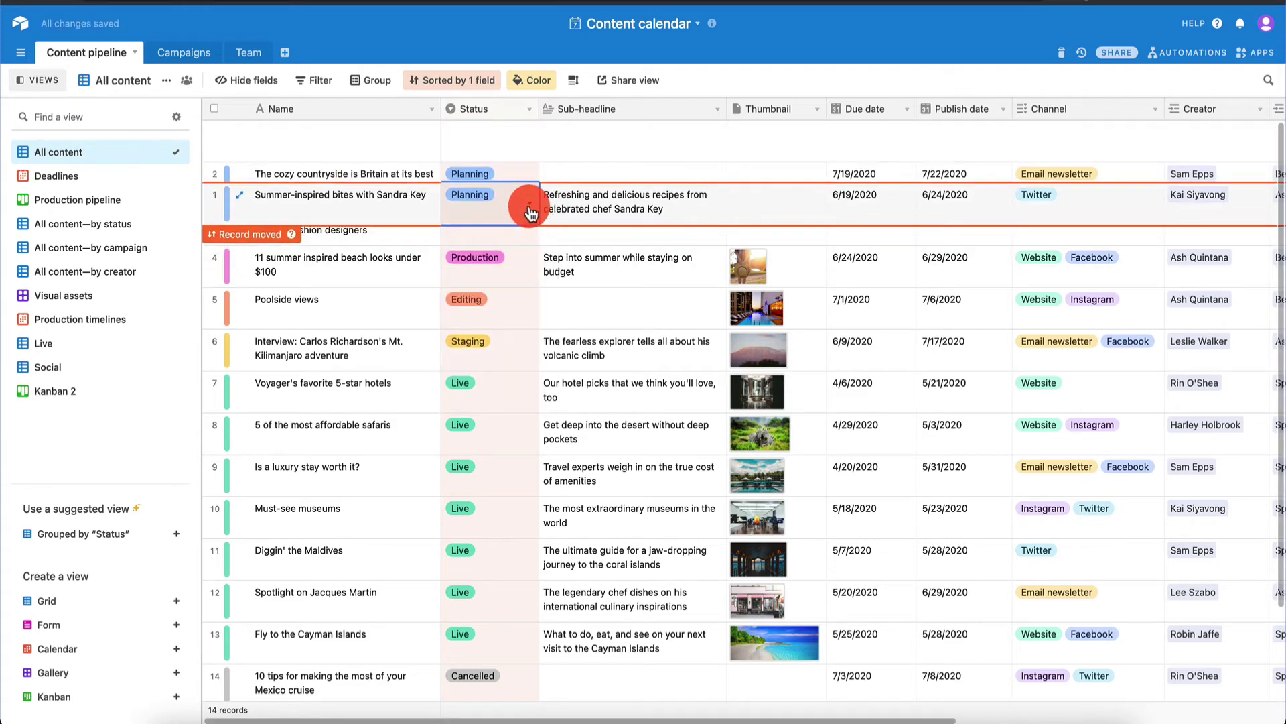
Set the Status of "Voyager's favorite 5-star hotels" to Production and review the stacks in the Kanban 2 view
{"action": "left_click", "coordinate": [528, 392]}
{"action": "left_click", "coordinate": [531, 399]}
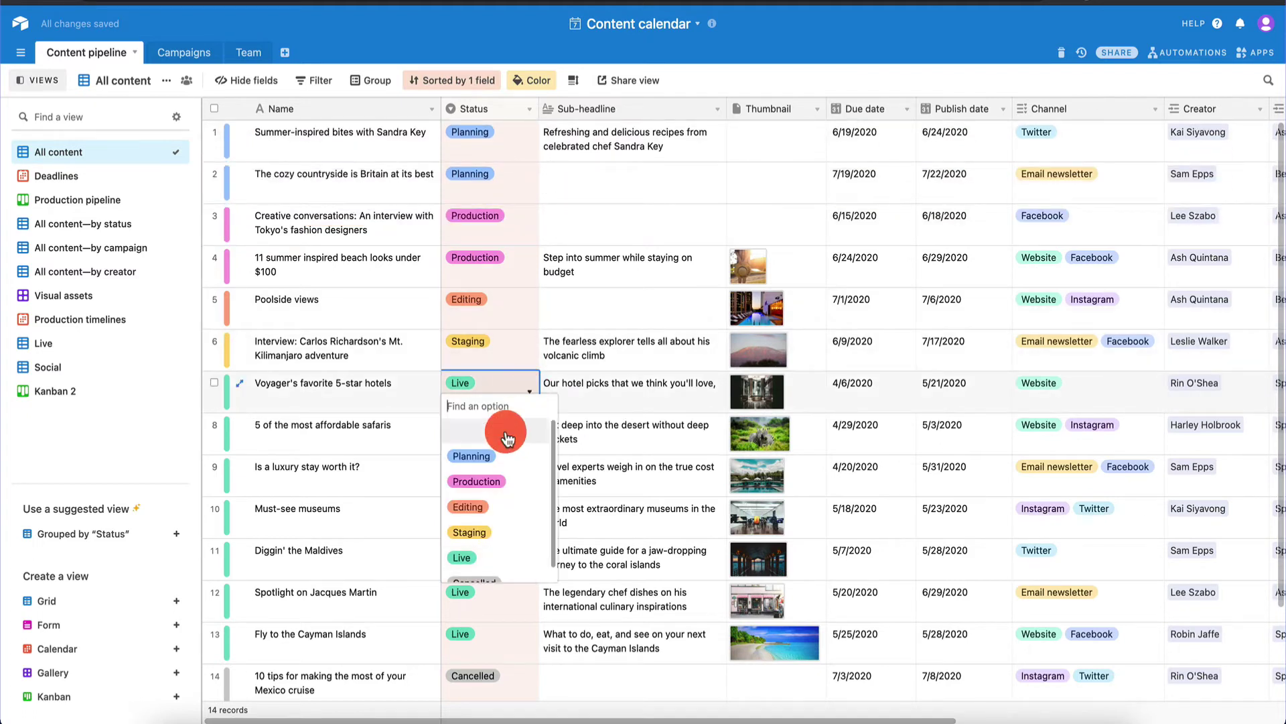
{"action": "left_click", "coordinate": [511, 480]}
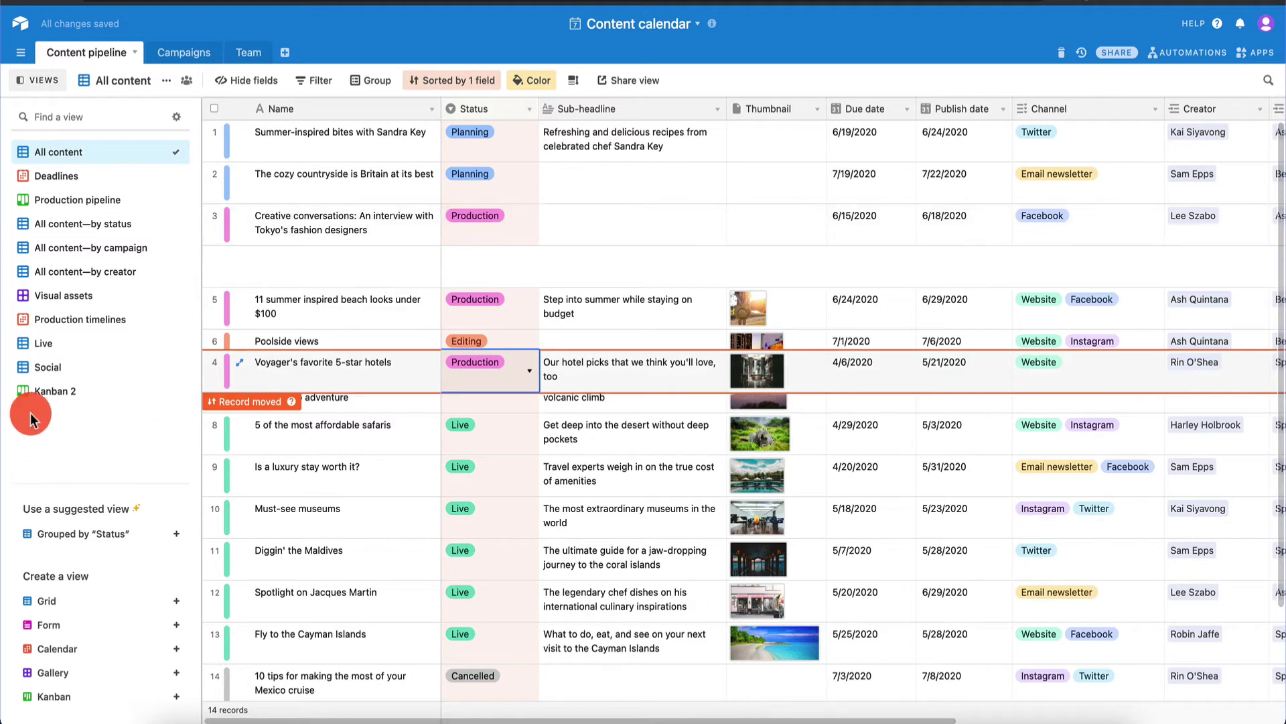
{"action": "left_click", "coordinate": [50, 392]}
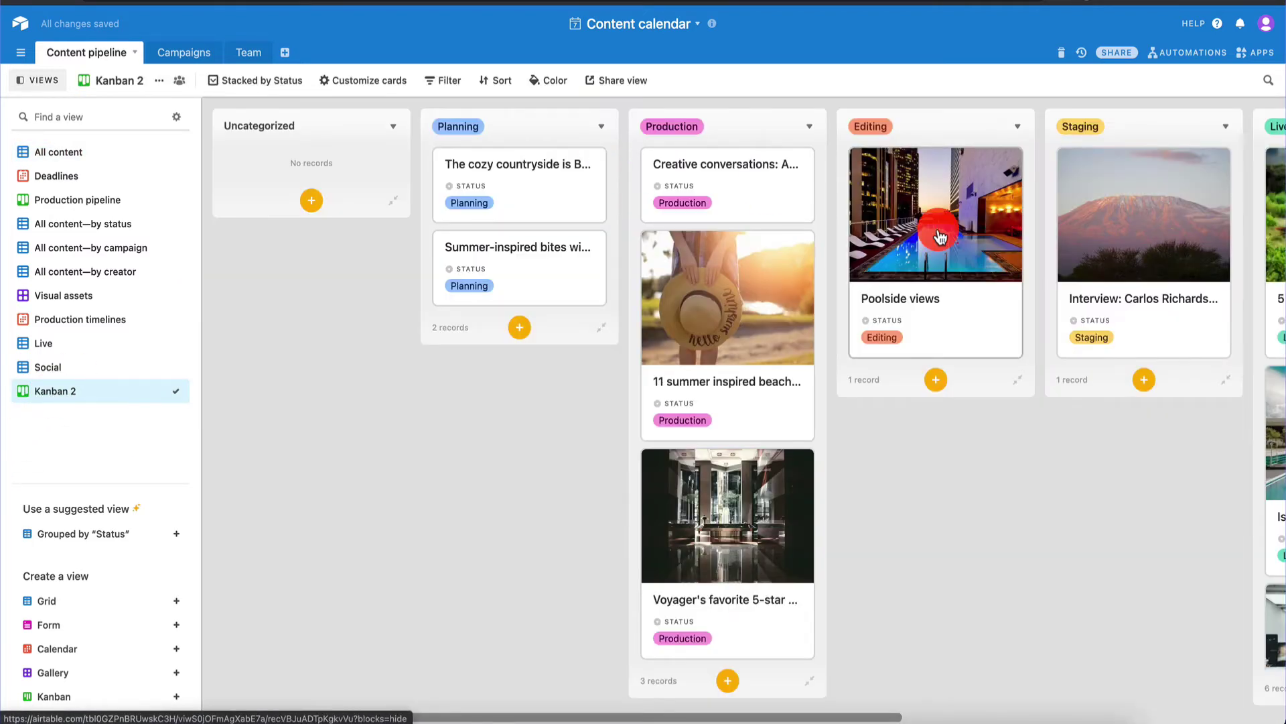
{"action": "scroll", "coordinate": [939, 231], "scroll_direction": "right", "scroll_amount": 10}
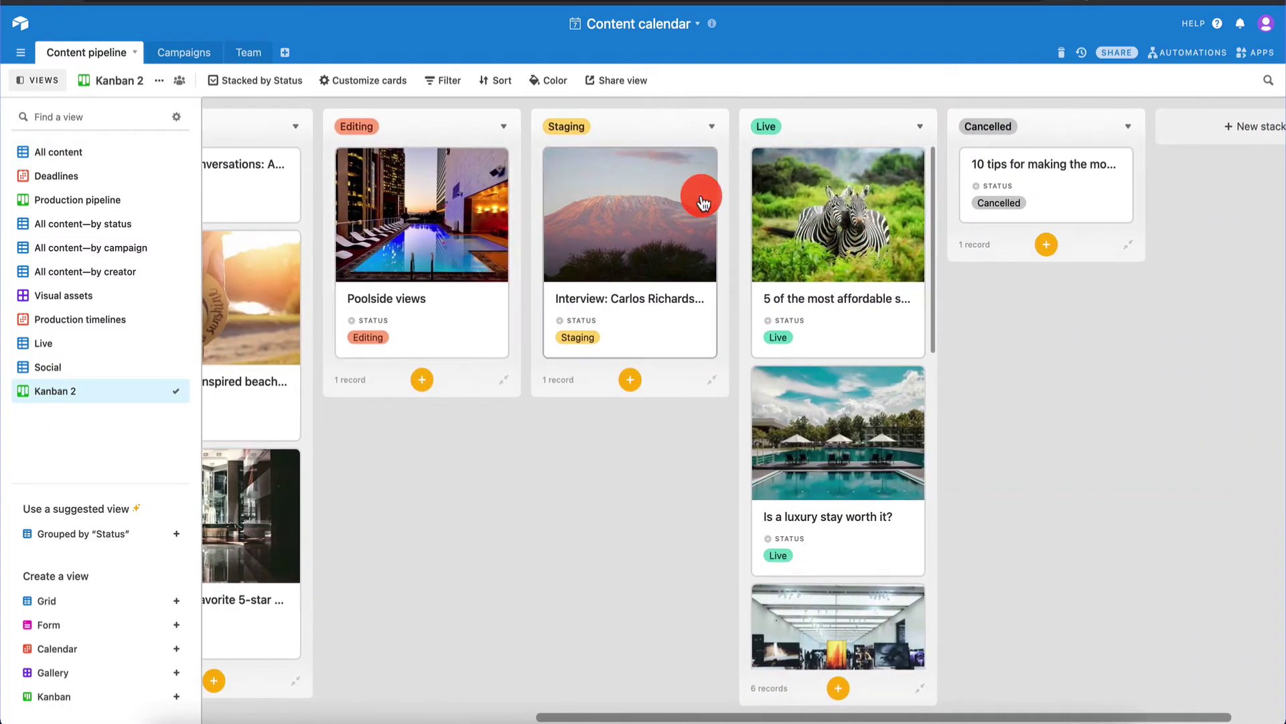
In the All content view, examine the Creator field's configuration and its link to the Team table
{"action": "left_click", "coordinate": [54, 154]}
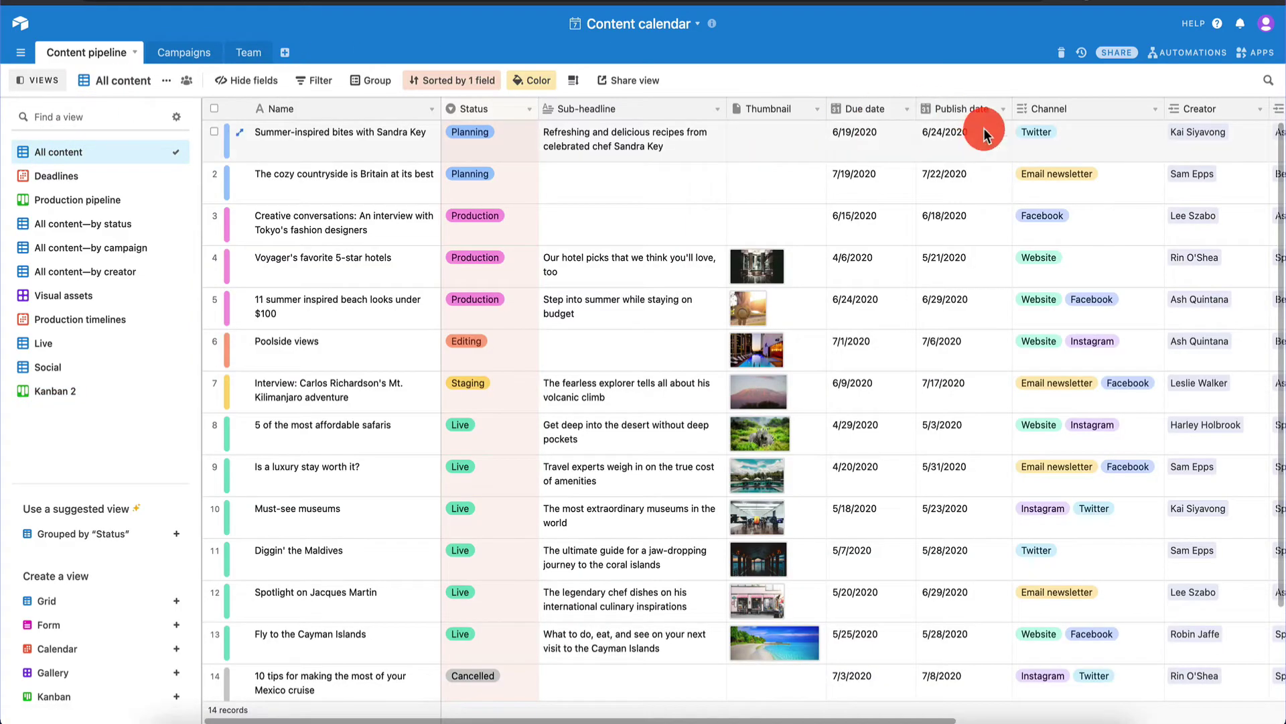
{"action": "scroll", "coordinate": [984, 134], "scroll_direction": "right", "scroll_amount": 5}
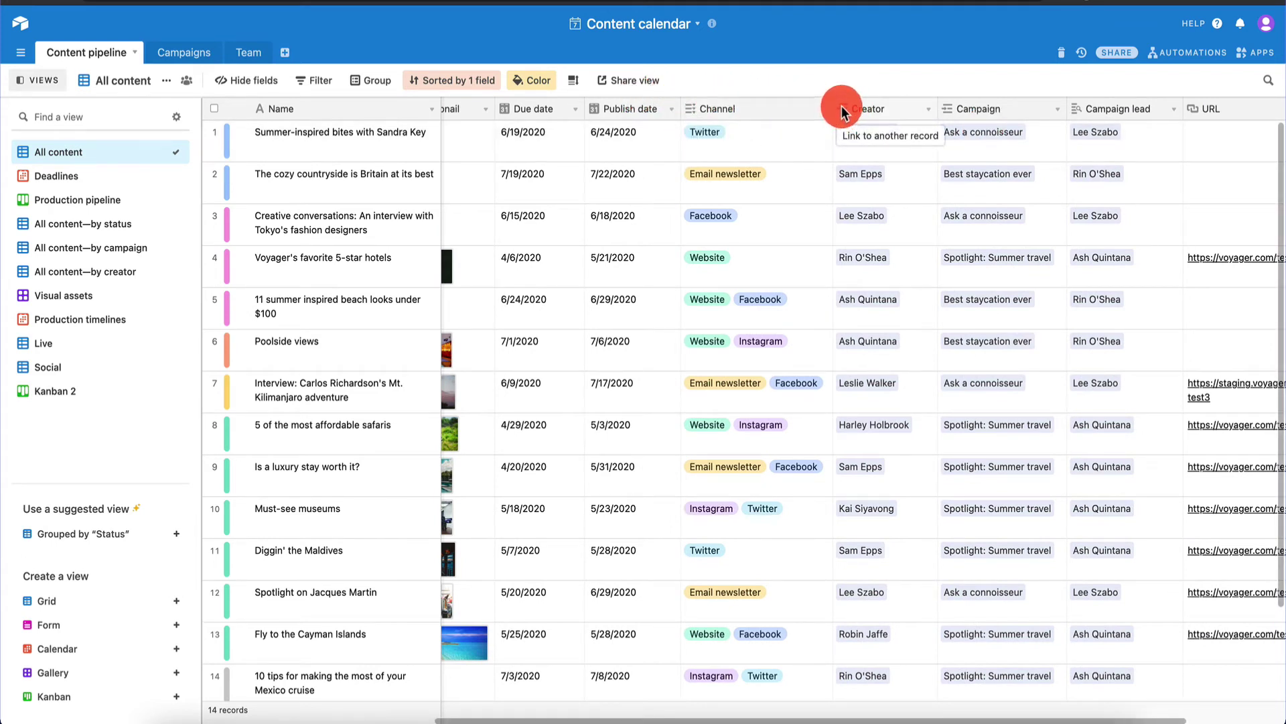
{"action": "left_click", "coordinate": [930, 113]}
{"action": "left_click", "coordinate": [907, 129]}
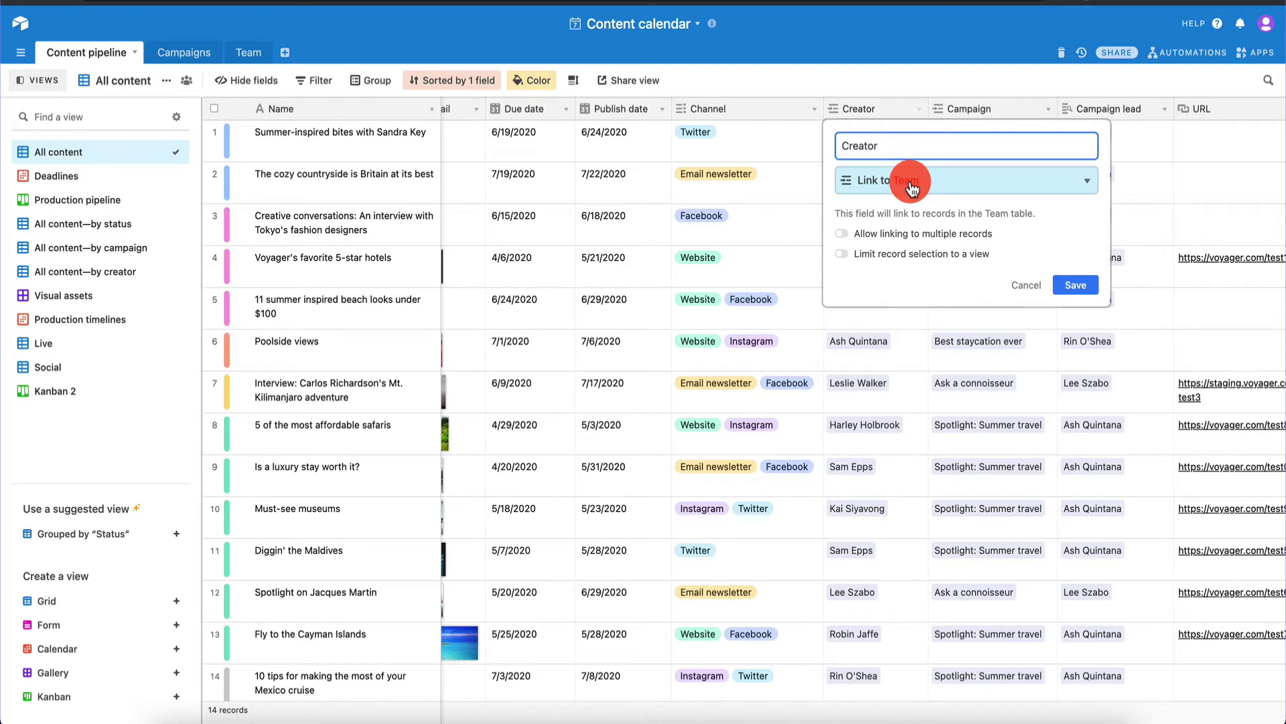
{"action": "left_click", "coordinate": [889, 95]}
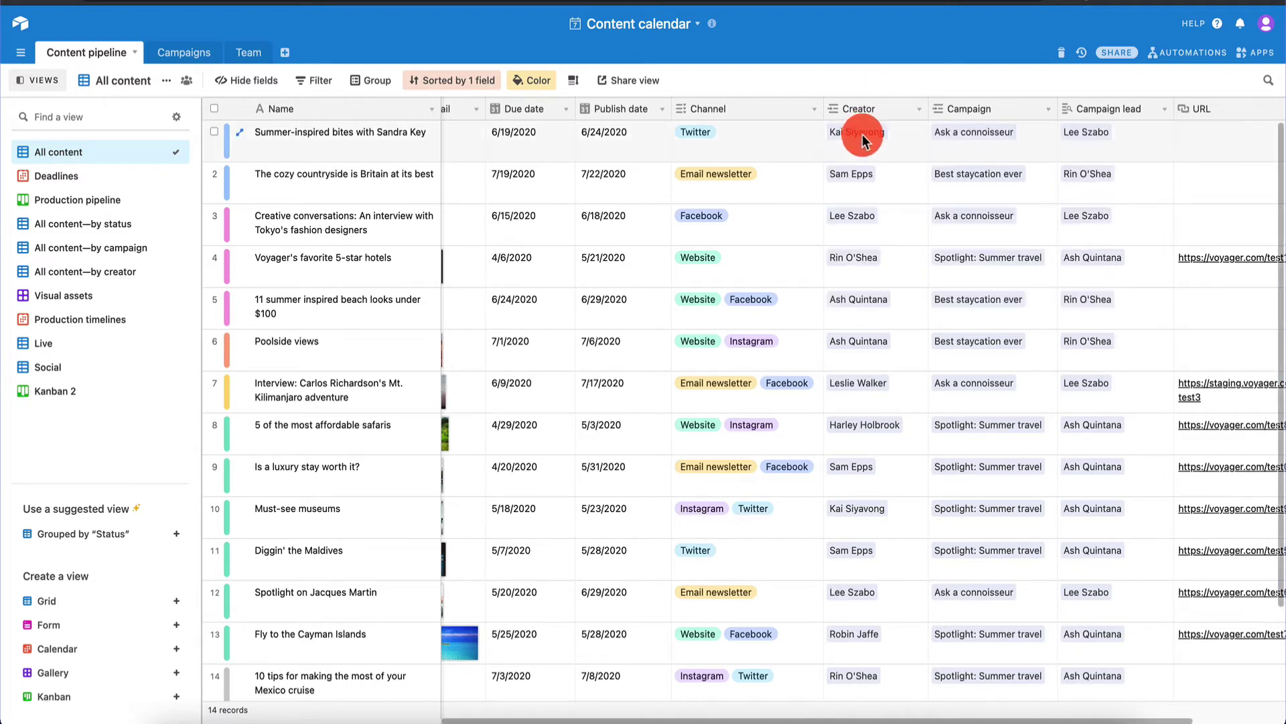
{"action": "left_click", "coordinate": [902, 132]}
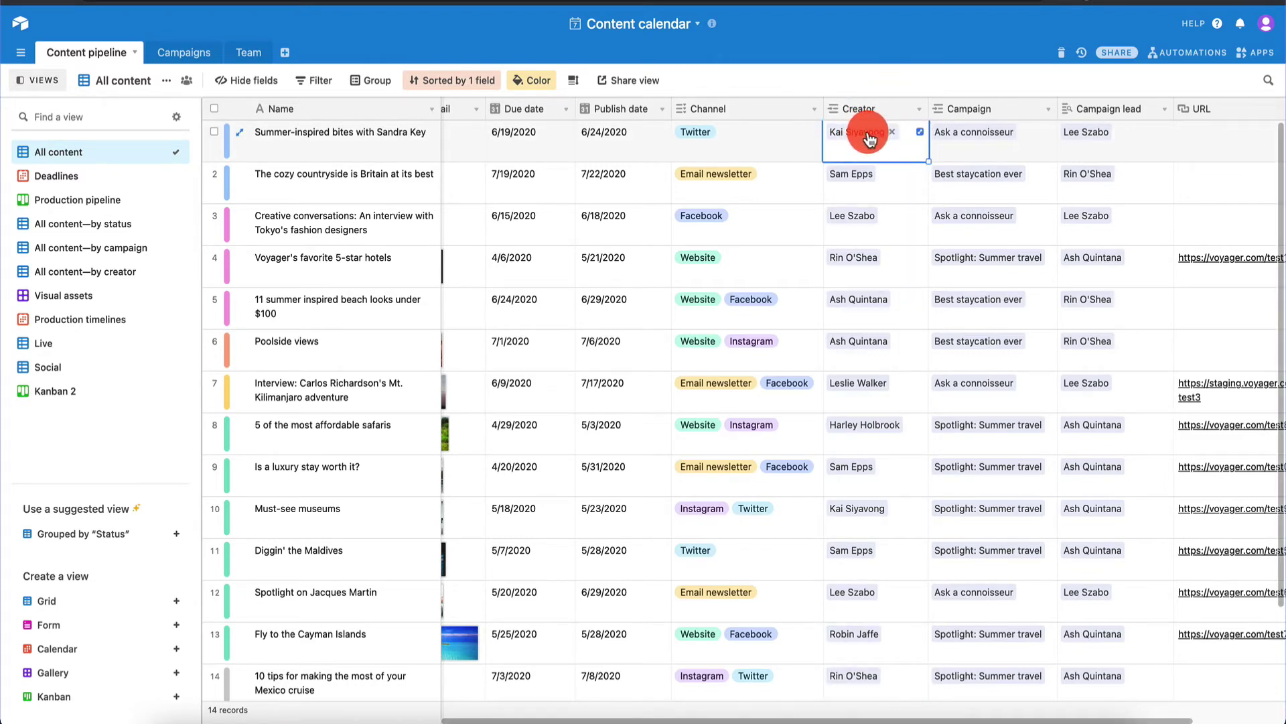
Allow the Creator field to link to multiple Team records
{"action": "left_click", "coordinate": [921, 112]}
{"action": "left_click", "coordinate": [905, 127]}
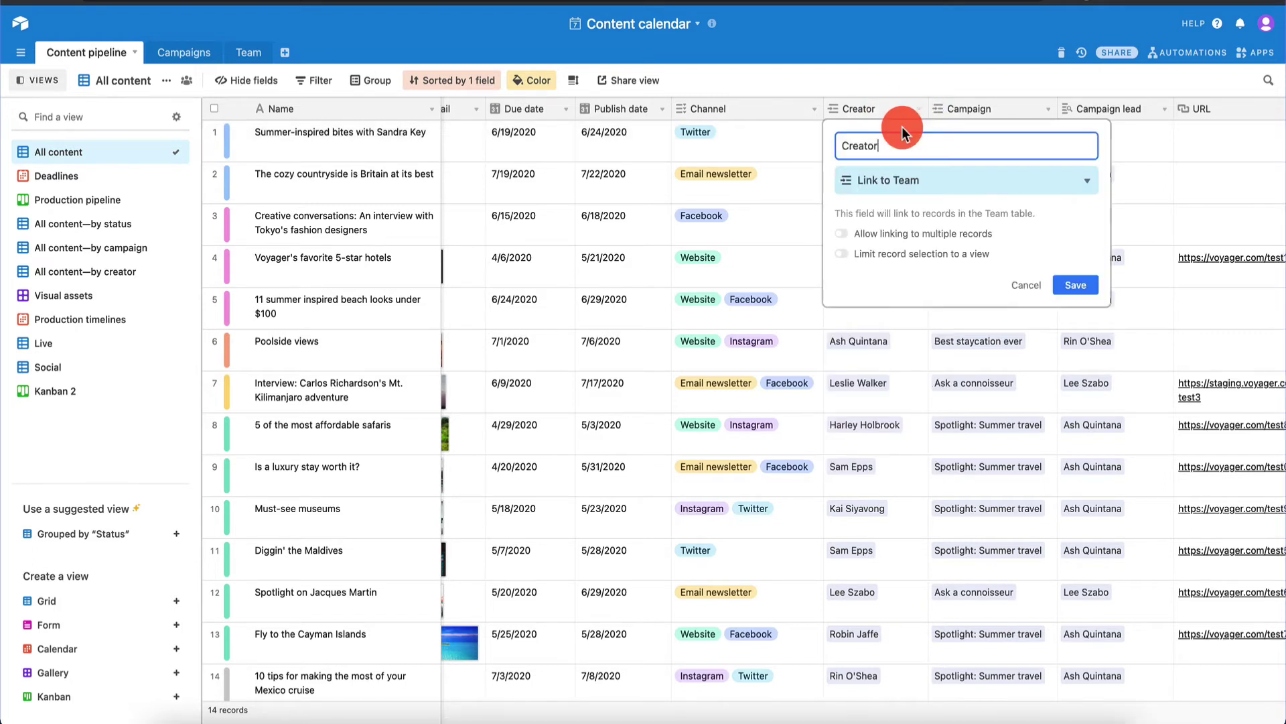
{"action": "left_click", "coordinate": [846, 234]}
{"action": "left_click", "coordinate": [1074, 285]}
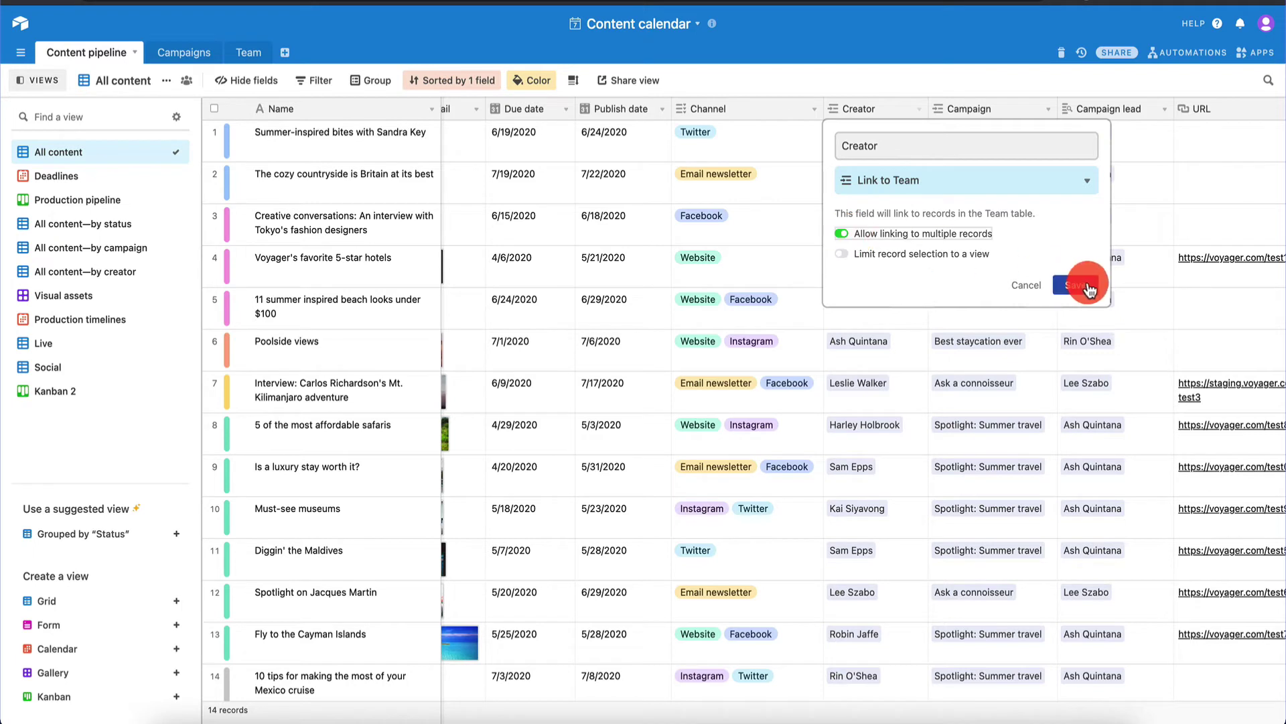
Link a second team member in the Creator field of the "Summer-inspired bites" record
{"action": "left_click", "coordinate": [899, 140]}
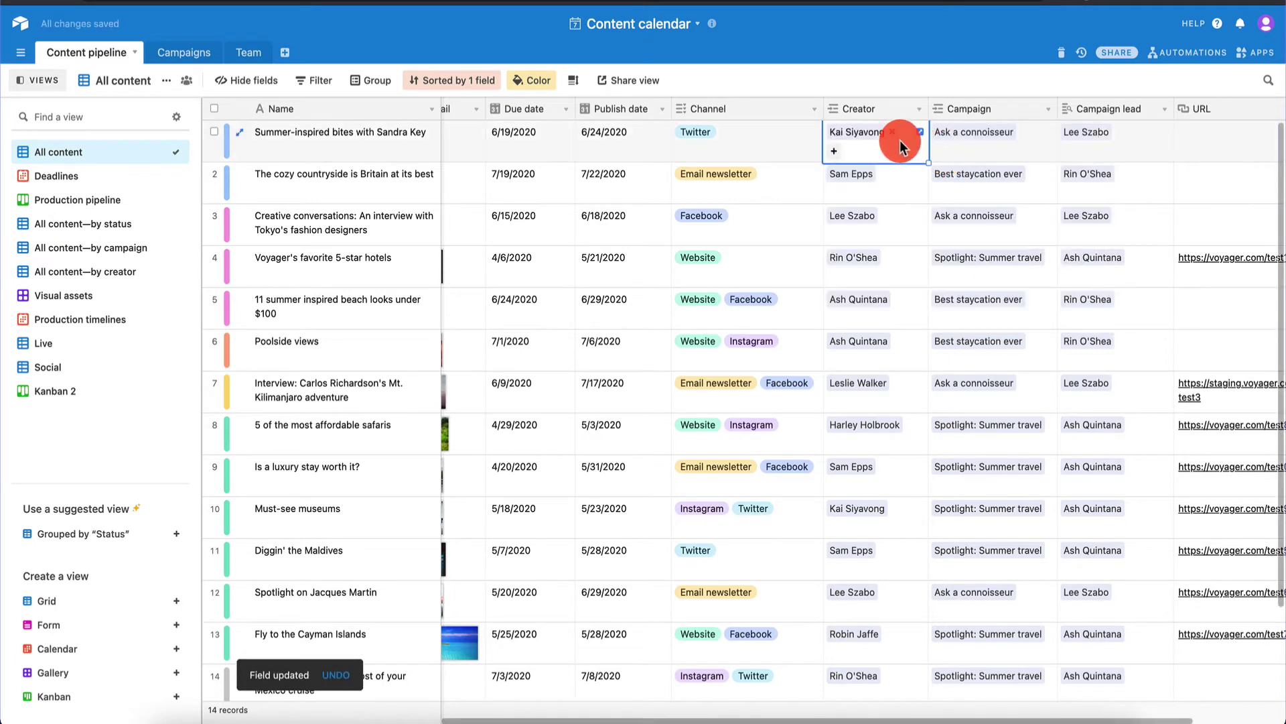
{"action": "left_click", "coordinate": [834, 157]}
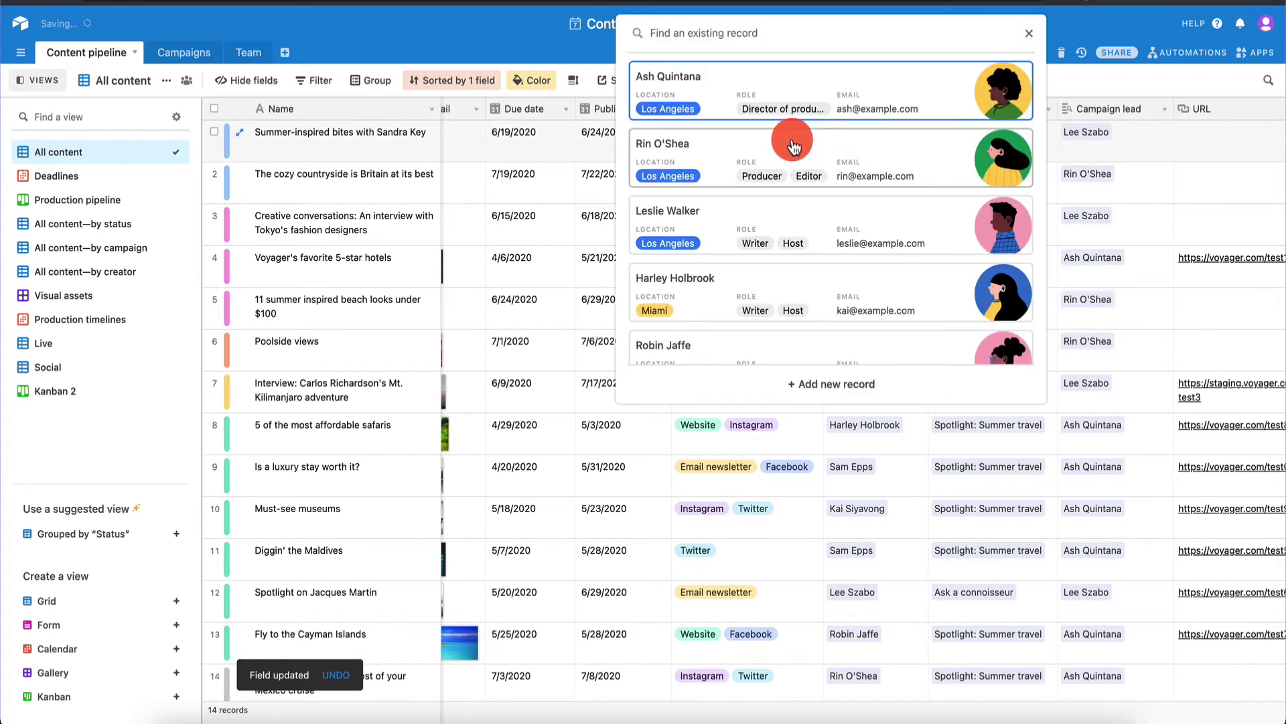
{"action": "scroll", "coordinate": [760, 178], "scroll_direction": "down", "scroll_amount": 2}
{"action": "left_click", "coordinate": [761, 181]}
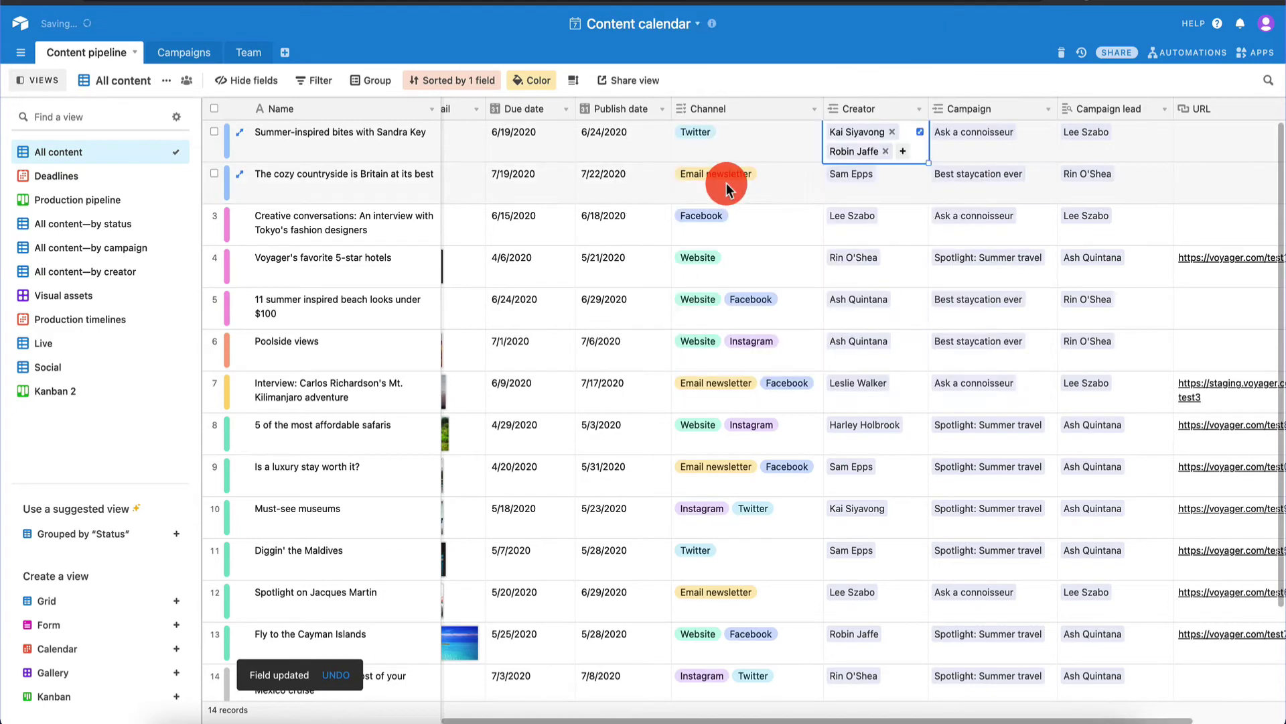
Rename the Creator field to Creators
{"action": "double_click", "coordinate": [860, 113]}
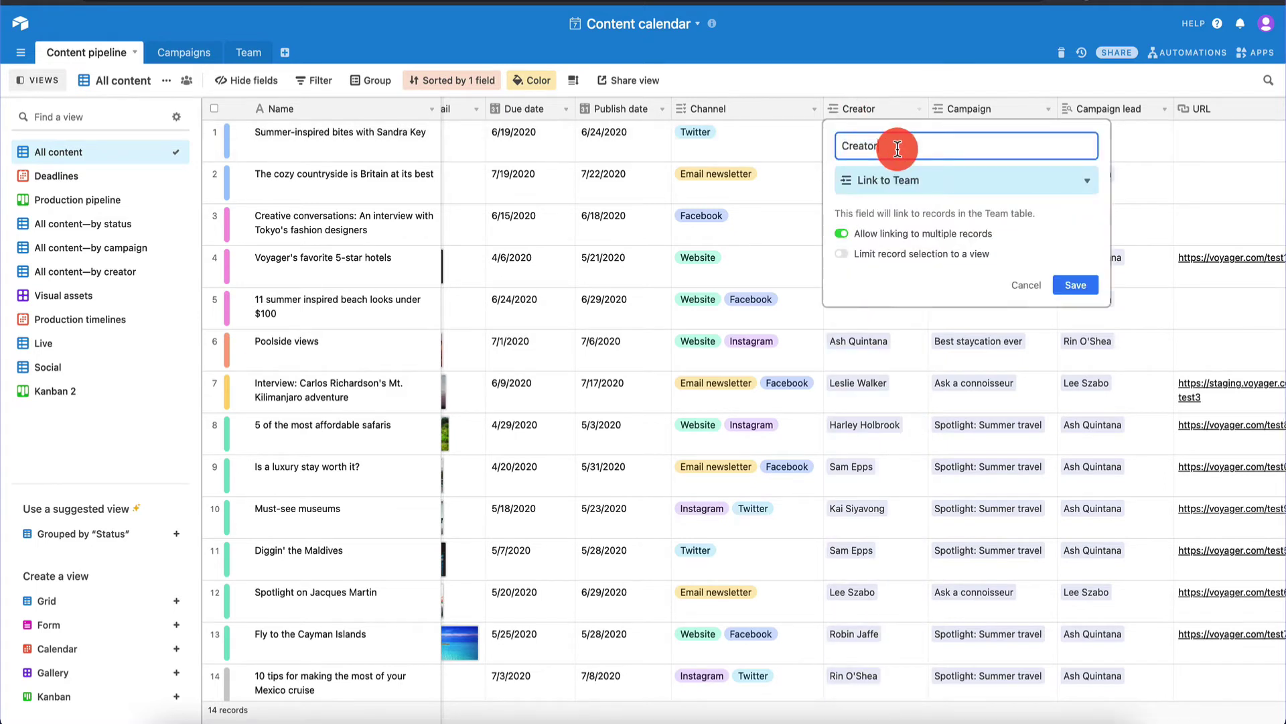
{"action": "type", "text": "s"}
{"action": "left_click", "coordinate": [1078, 286]}
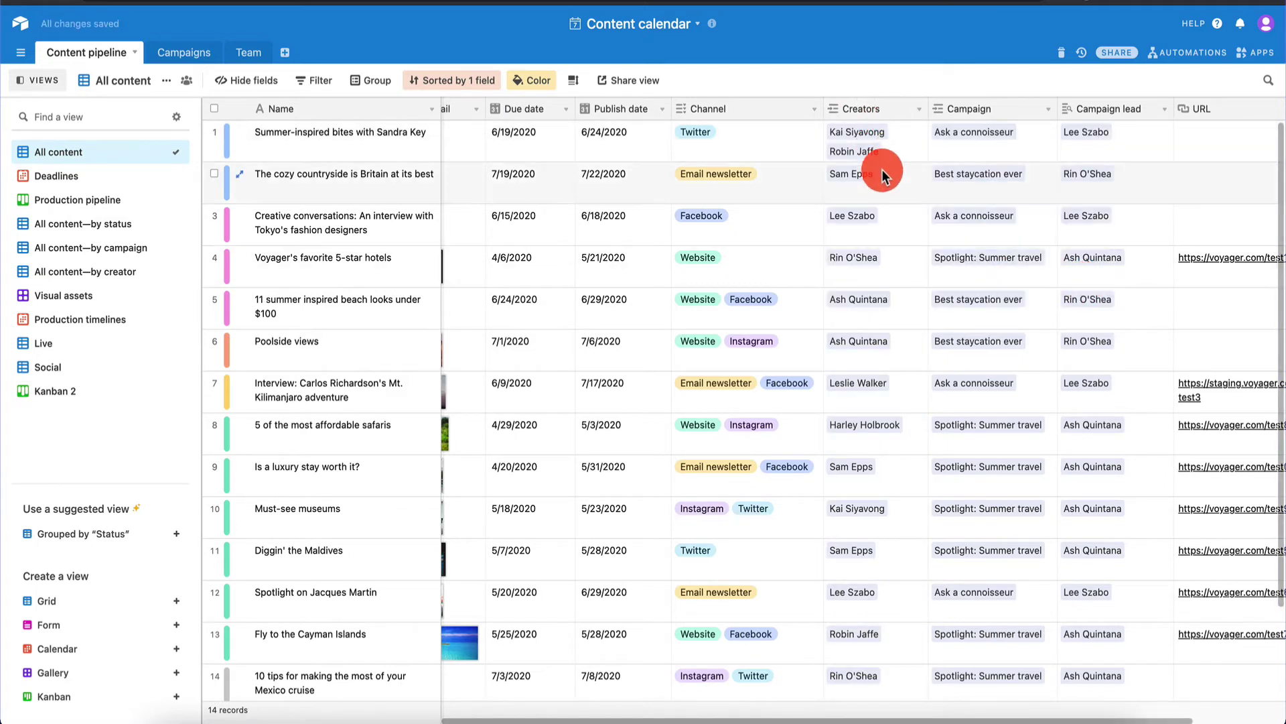
Remove the second linked creator from the "Summer-inspired bites" record and expand its remaining linked Team record
{"action": "left_click", "coordinate": [890, 149]}
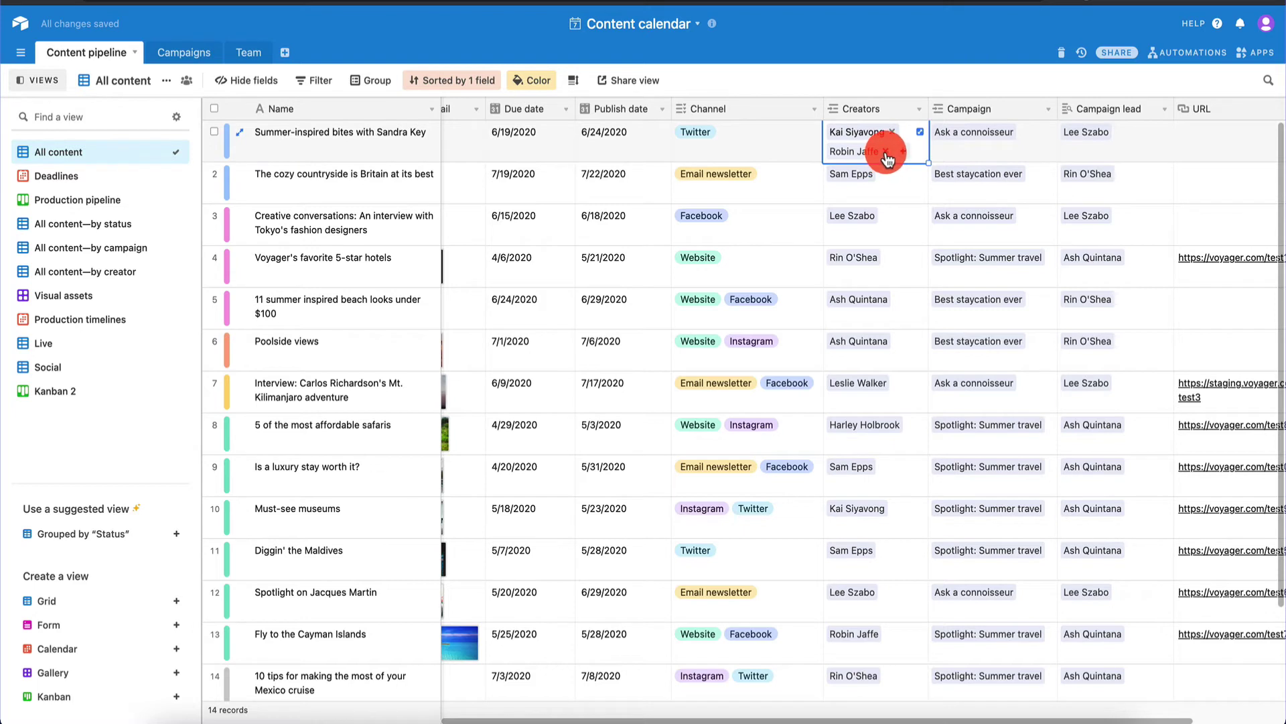
{"action": "left_click", "coordinate": [886, 151]}
{"action": "mouse_move", "coordinate": [896, 138]}
{"action": "left_mouse_down"}
{"action": "mouse_move", "coordinate": [851, 143]}
{"action": "mouse_move", "coordinate": [914, 124]}
{"action": "left_mouse_up"}
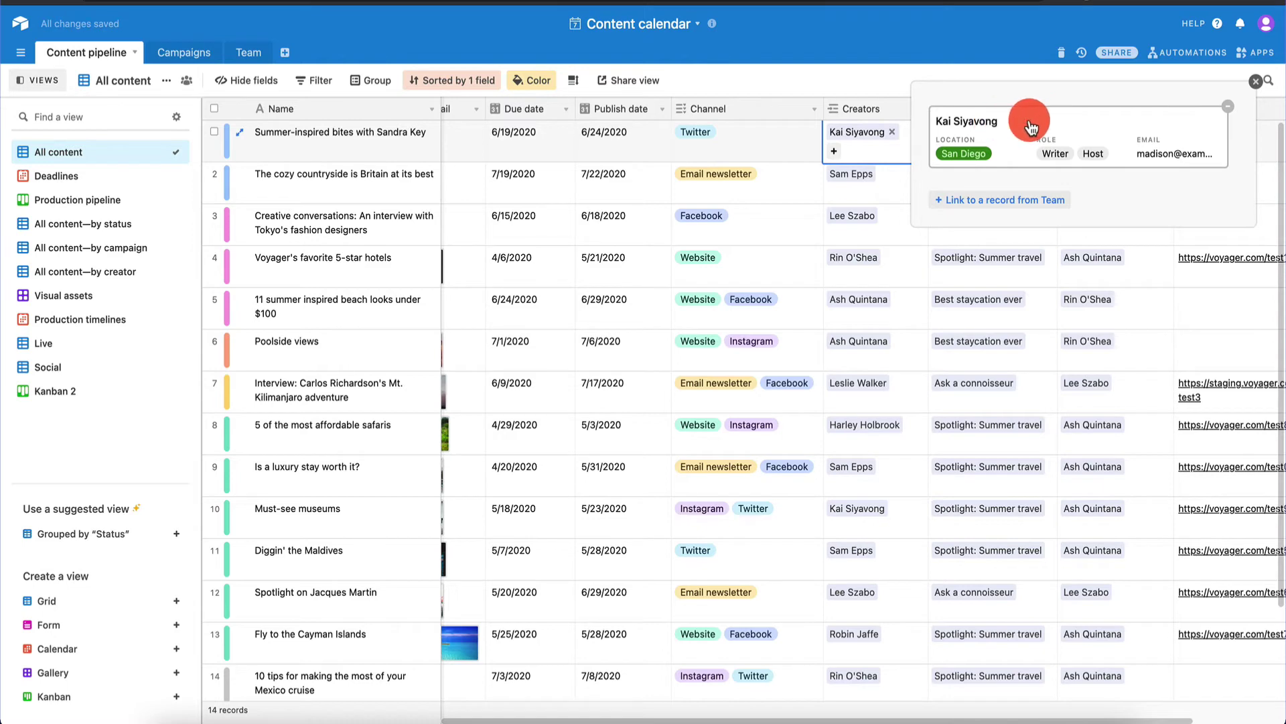
Open the Team table and compare its Team directory gallery with the All team members grid
{"action": "left_click", "coordinate": [256, 55]}
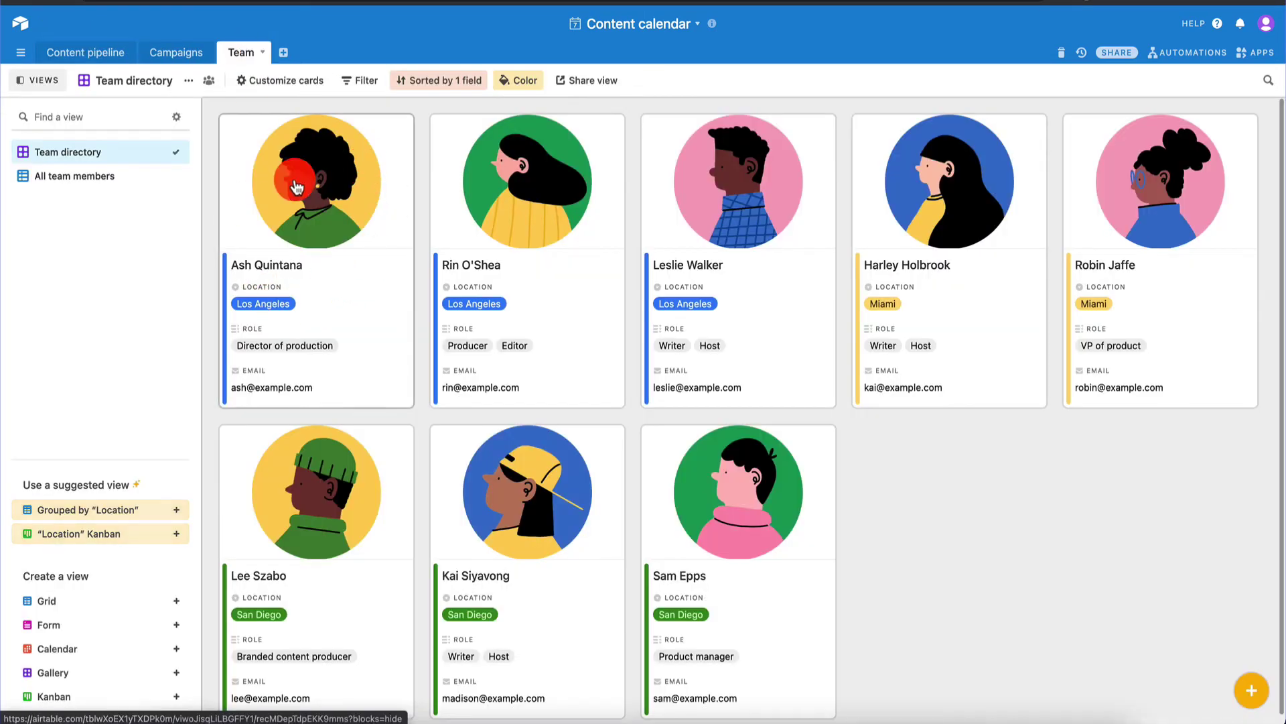
{"action": "left_click", "coordinate": [70, 176]}
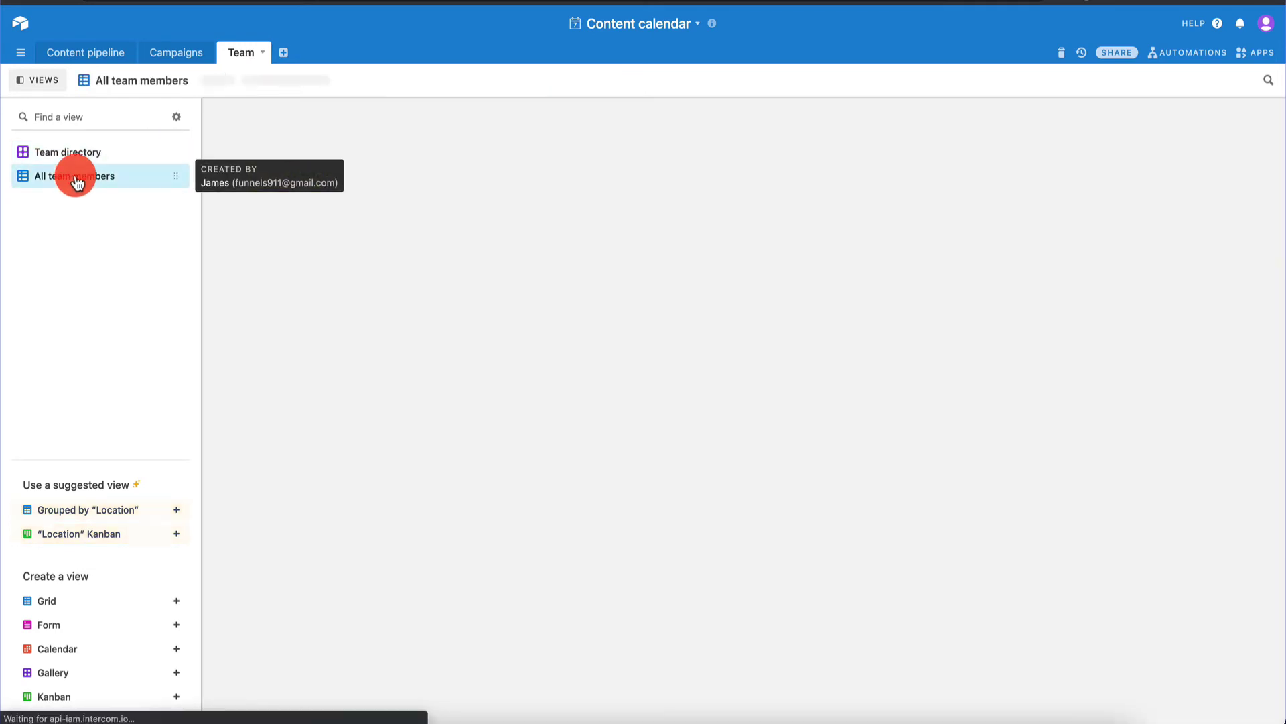
{"action": "left_click", "coordinate": [131, 153]}
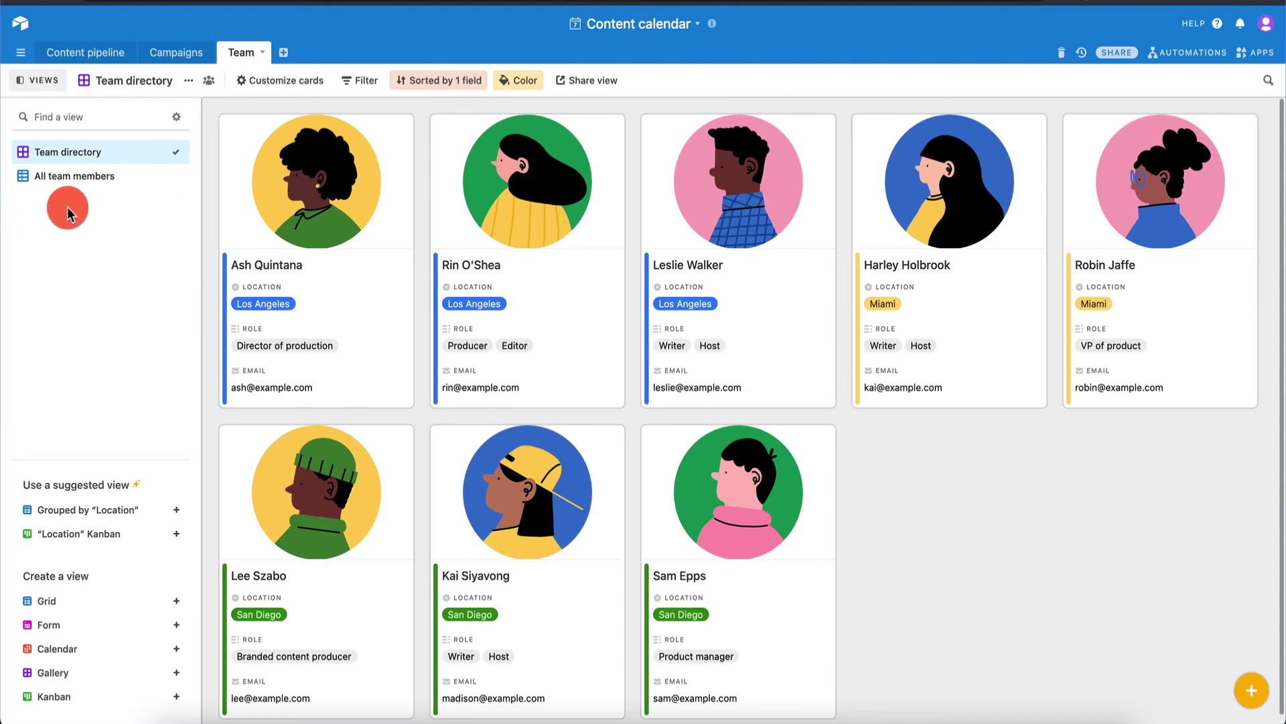
{"action": "mouse_move", "coordinate": [44, 678]}
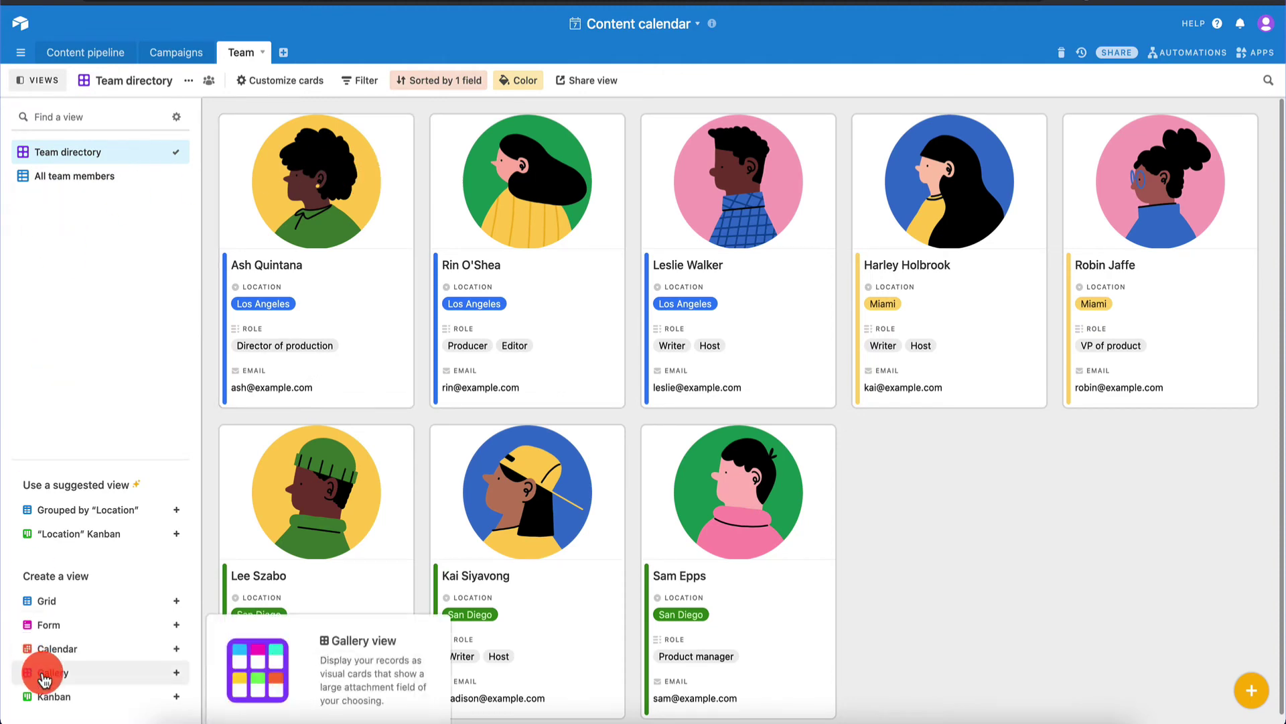
{"action": "left_click", "coordinate": [75, 179]}
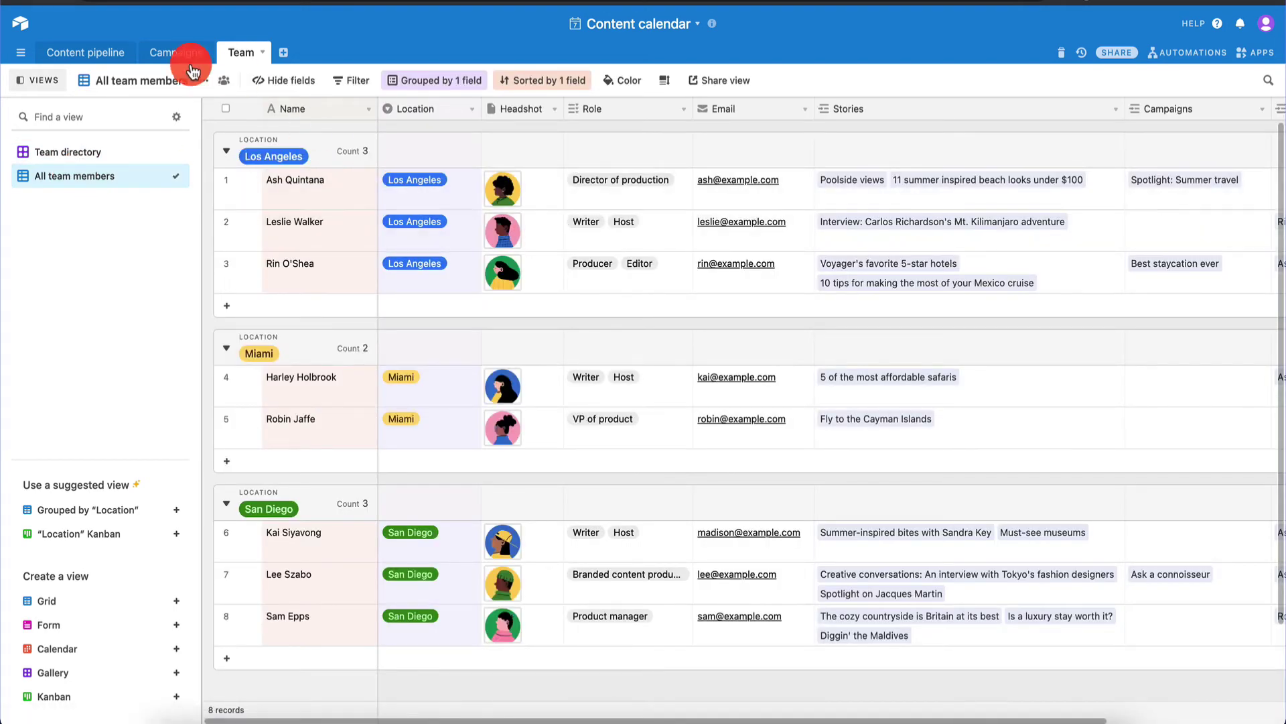
Check the Team table again, alternating between its grid and gallery views and reviewing the view types available
{"action": "left_click", "coordinate": [101, 57]}
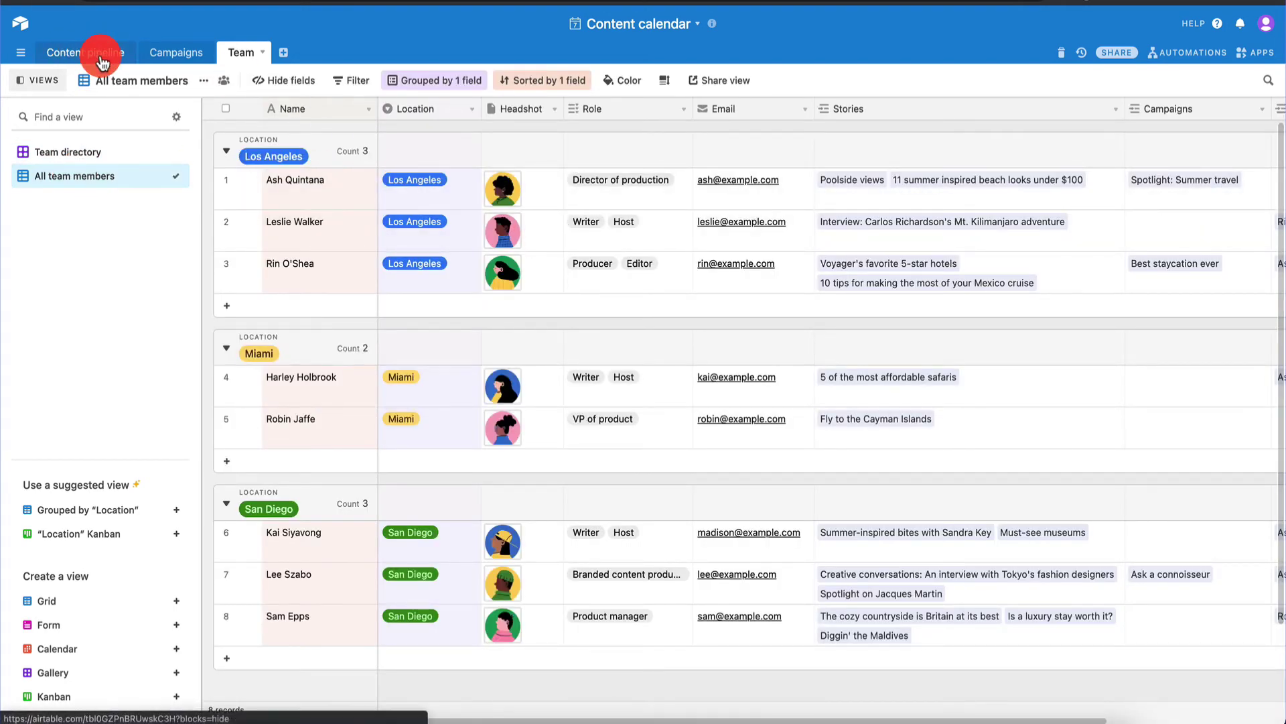
{"action": "left_click", "coordinate": [241, 52]}
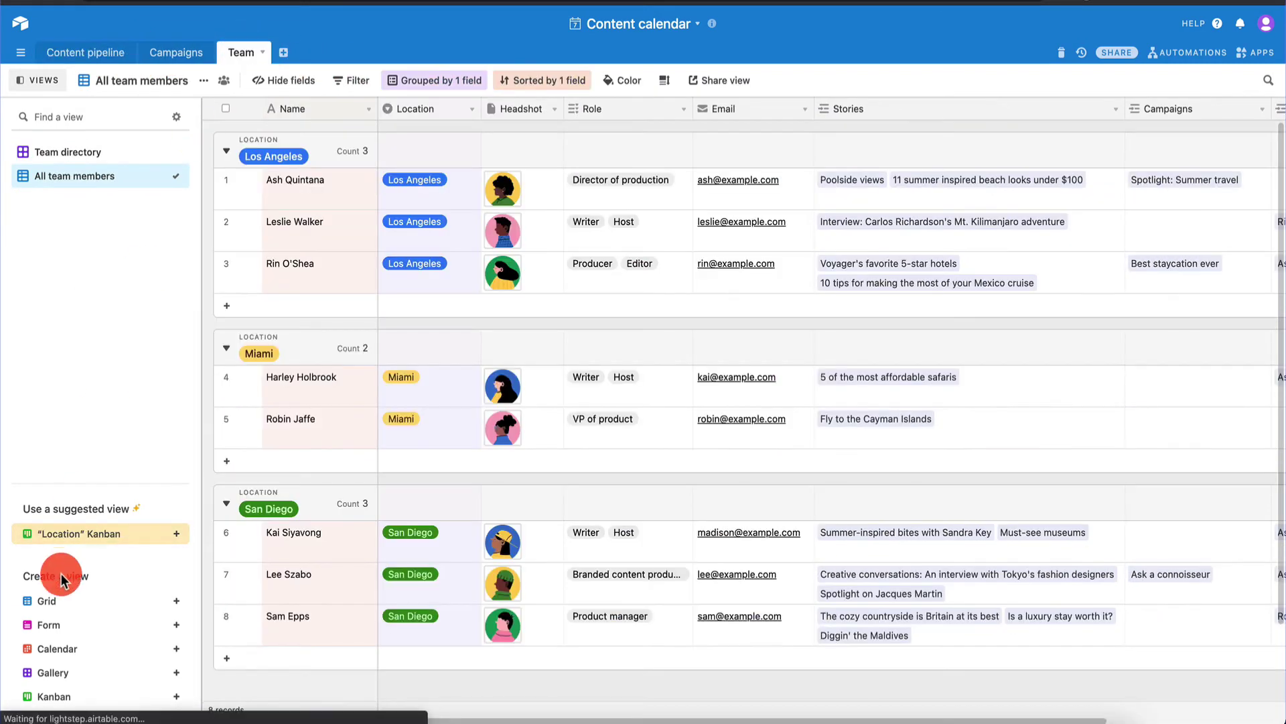
{"action": "left_click", "coordinate": [61, 153]}
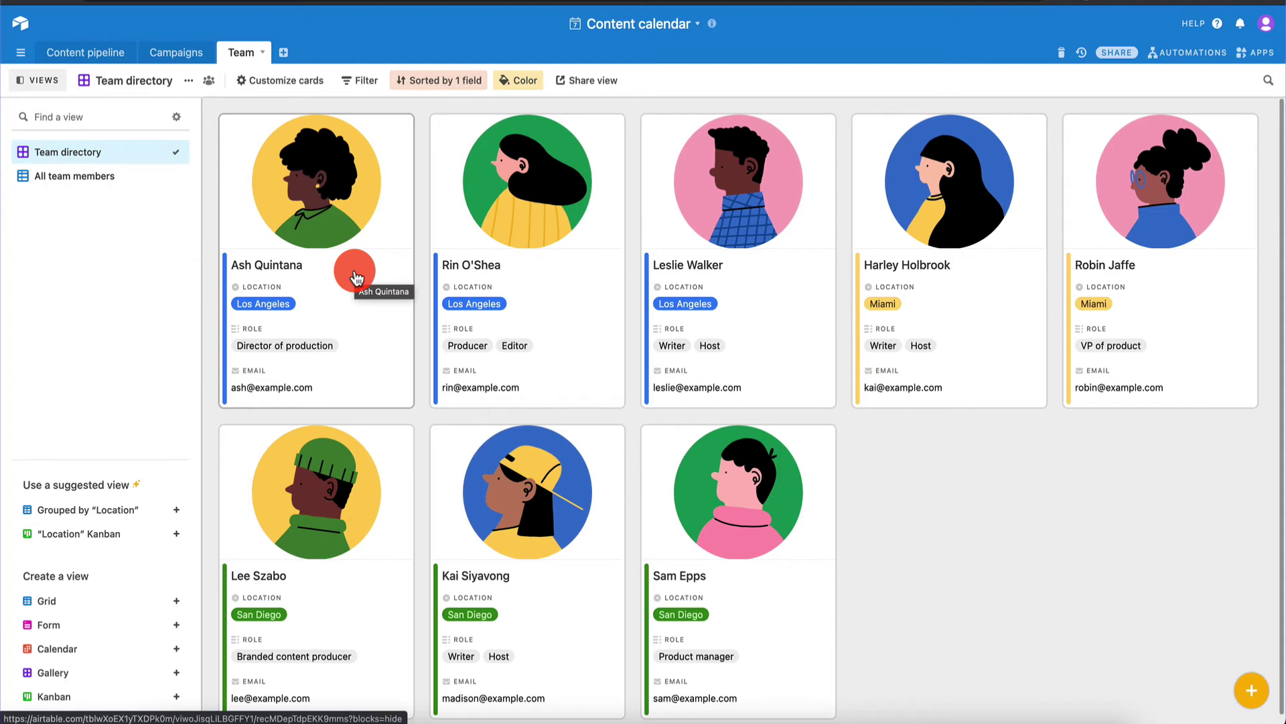
{"action": "left_click", "coordinate": [57, 181]}
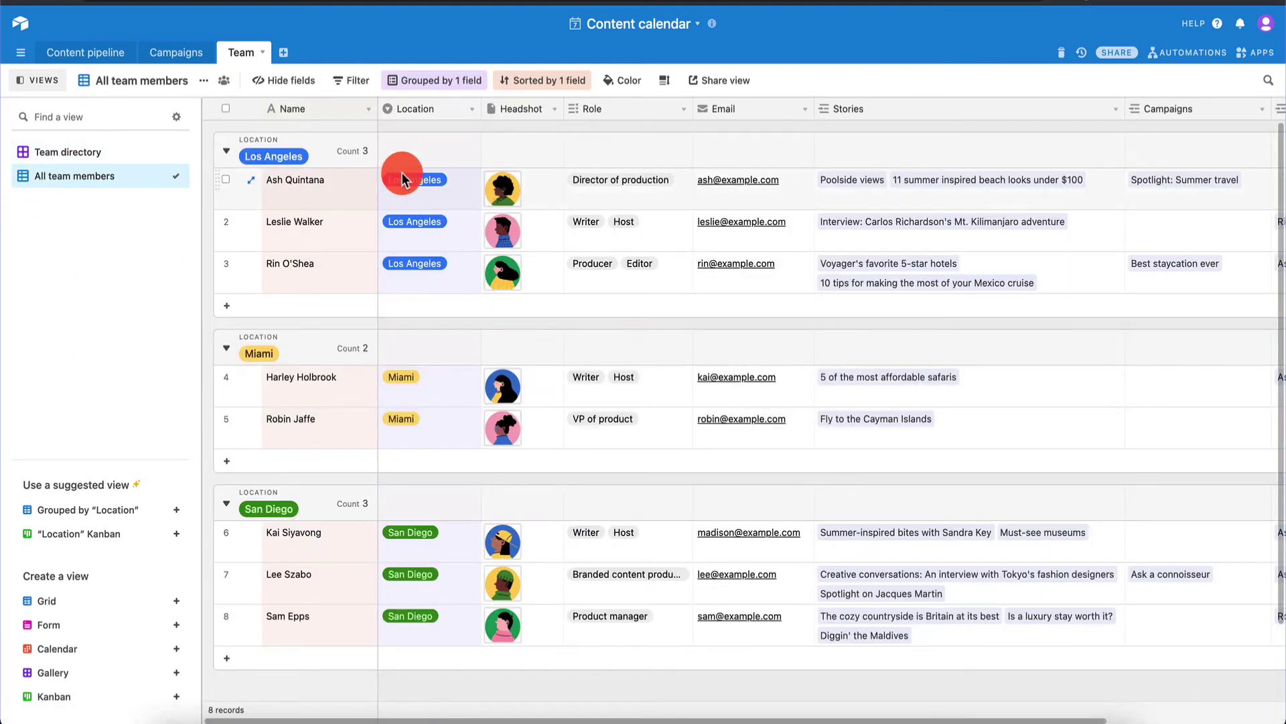
{"action": "left_click", "coordinate": [92, 153]}
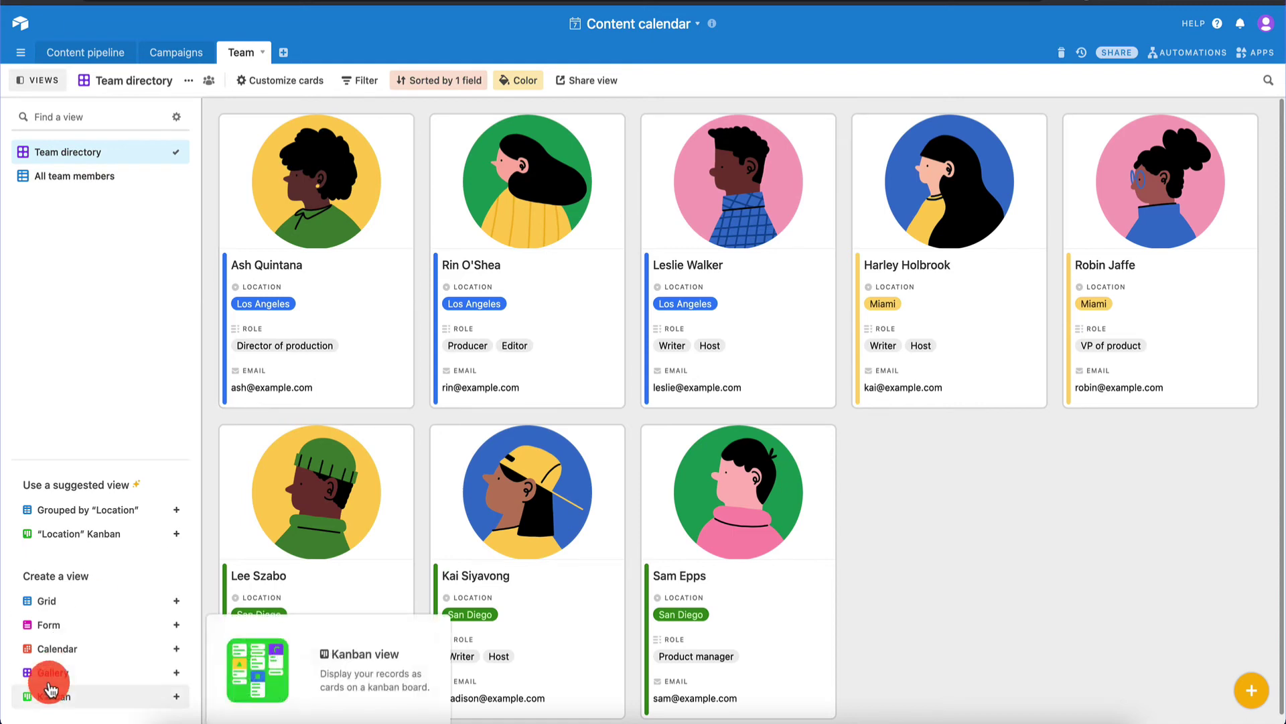
{"action": "mouse_move", "coordinate": [94, 626]}
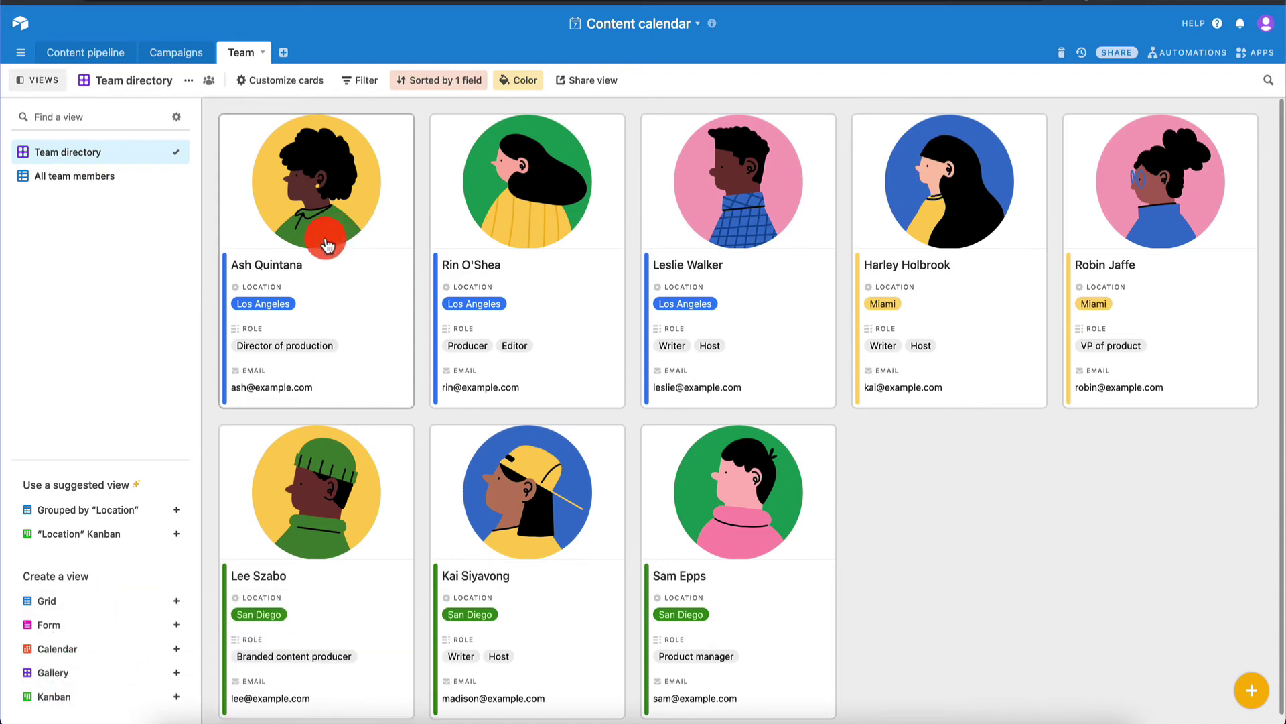
In the Team directory, set the Location of the Director of production's record to Miami and close the record
{"action": "left_click", "coordinate": [277, 295]}
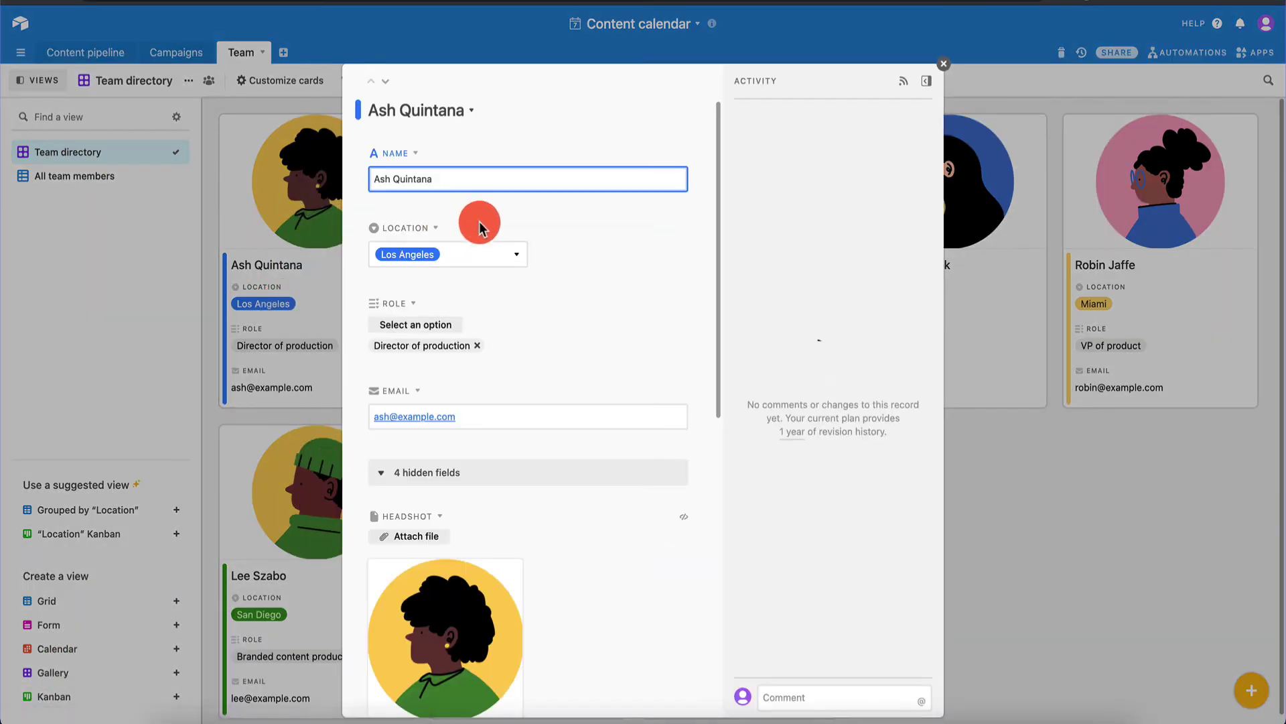
{"action": "left_click", "coordinate": [469, 254]}
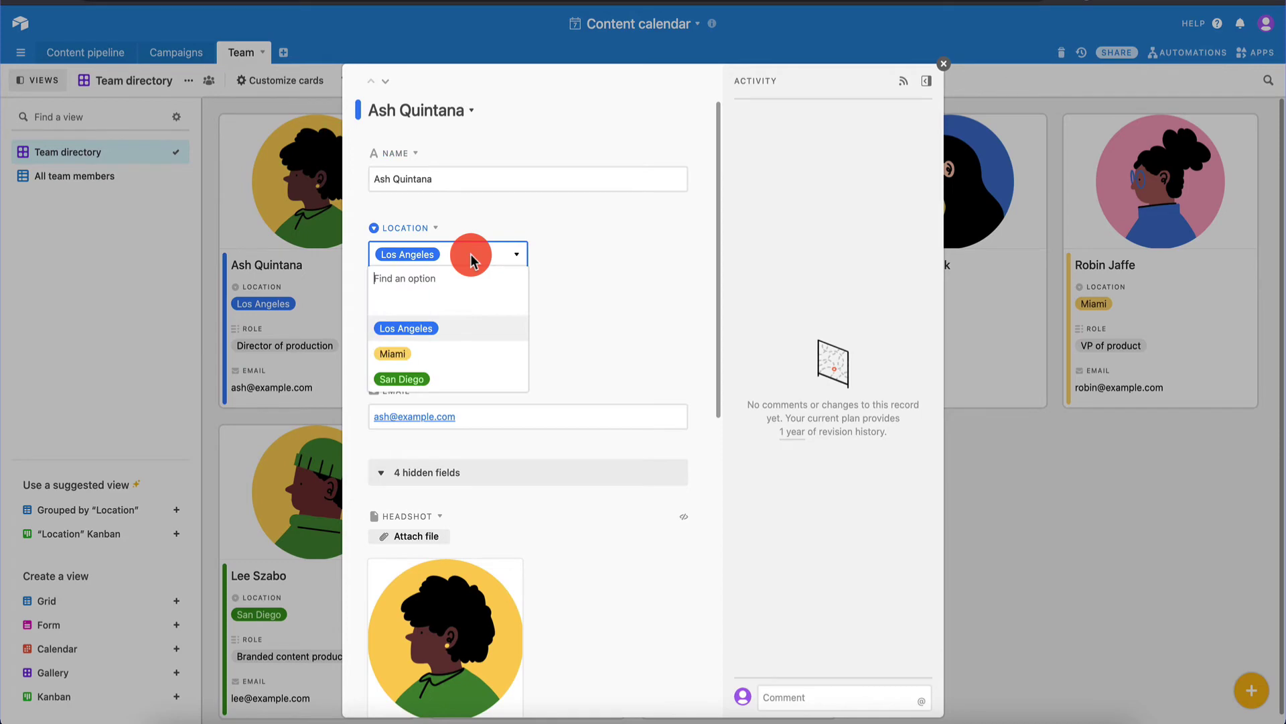
{"action": "left_click", "coordinate": [944, 63]}
{"action": "left_click", "coordinate": [280, 274]}
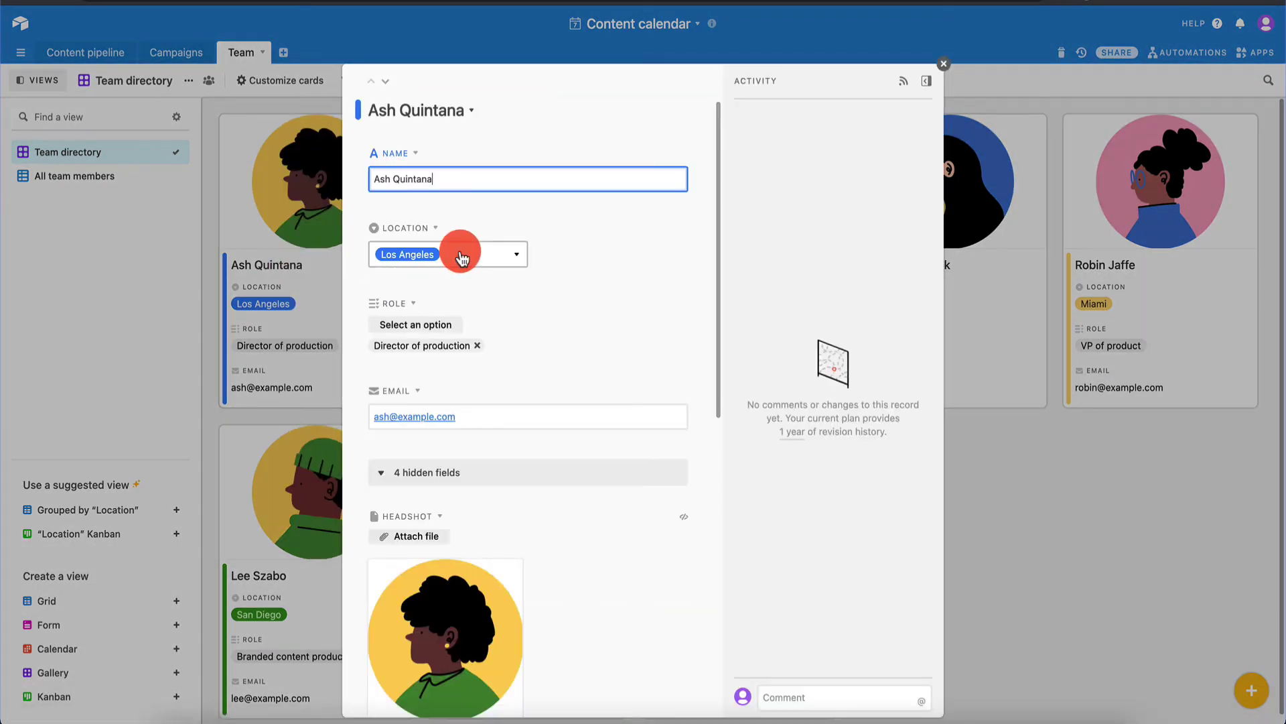
{"action": "left_click", "coordinate": [487, 255]}
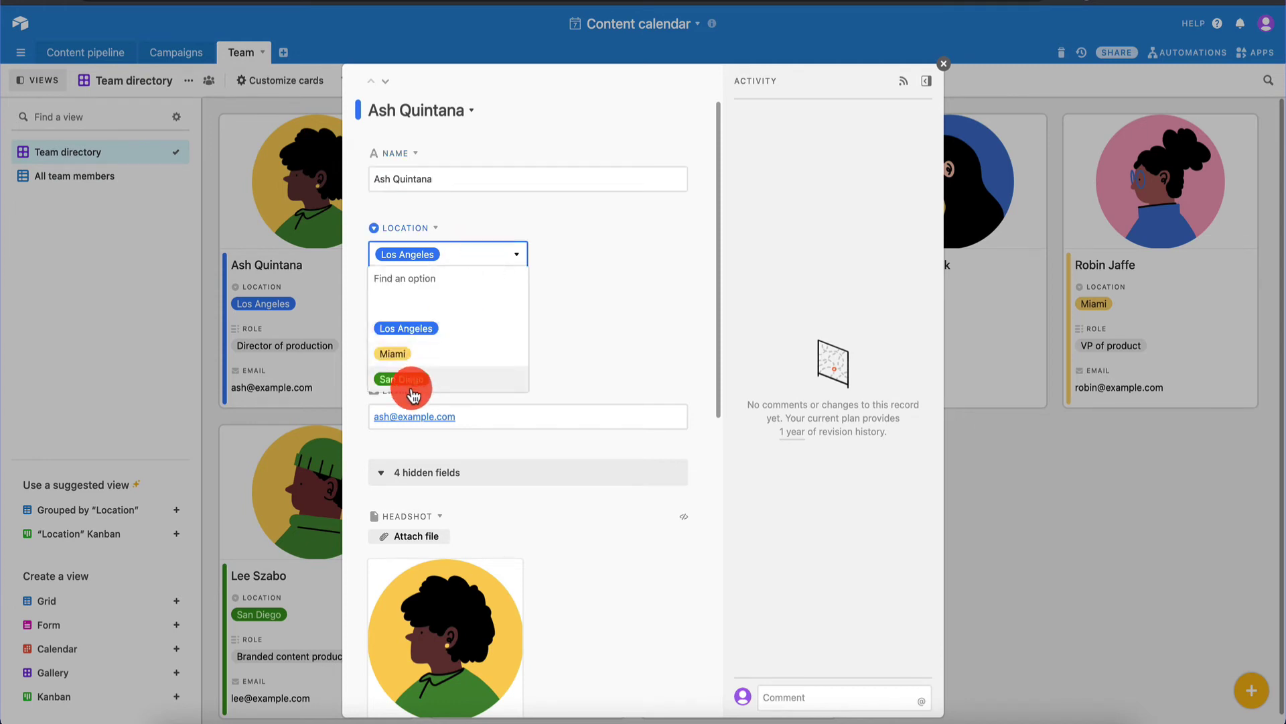
{"action": "left_click", "coordinate": [453, 358]}
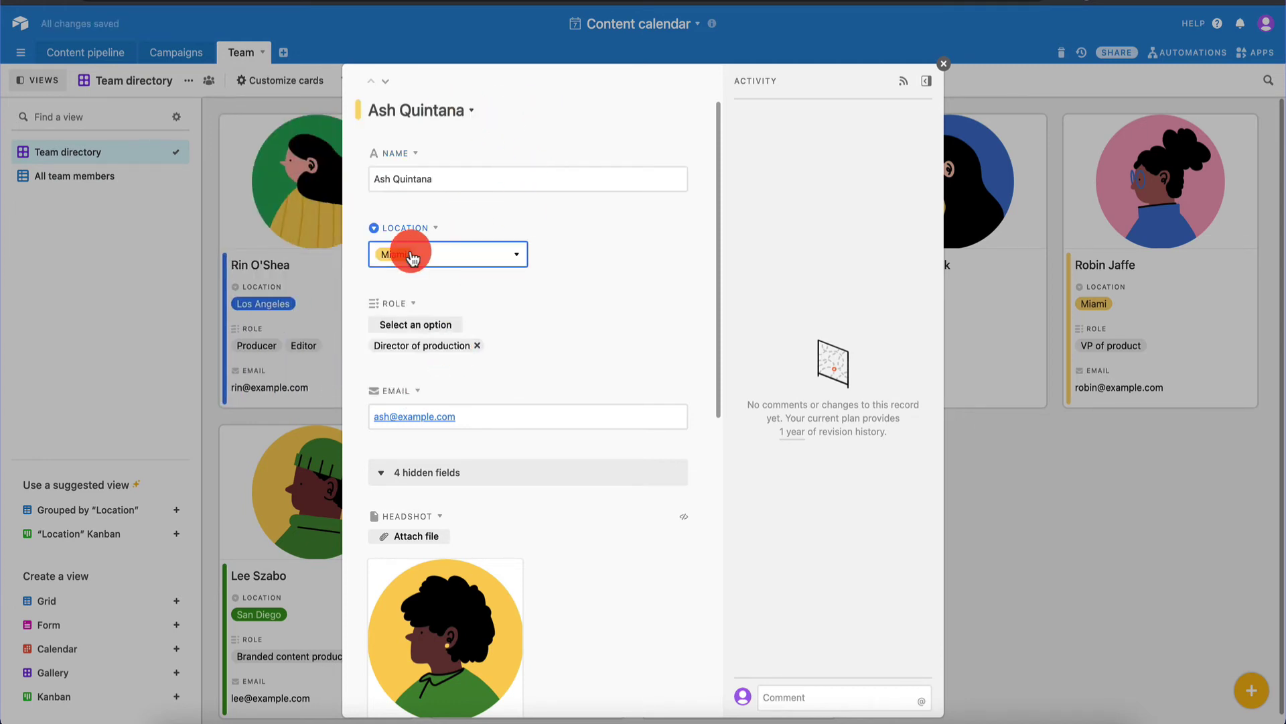
{"action": "key", "text": "Escape"}
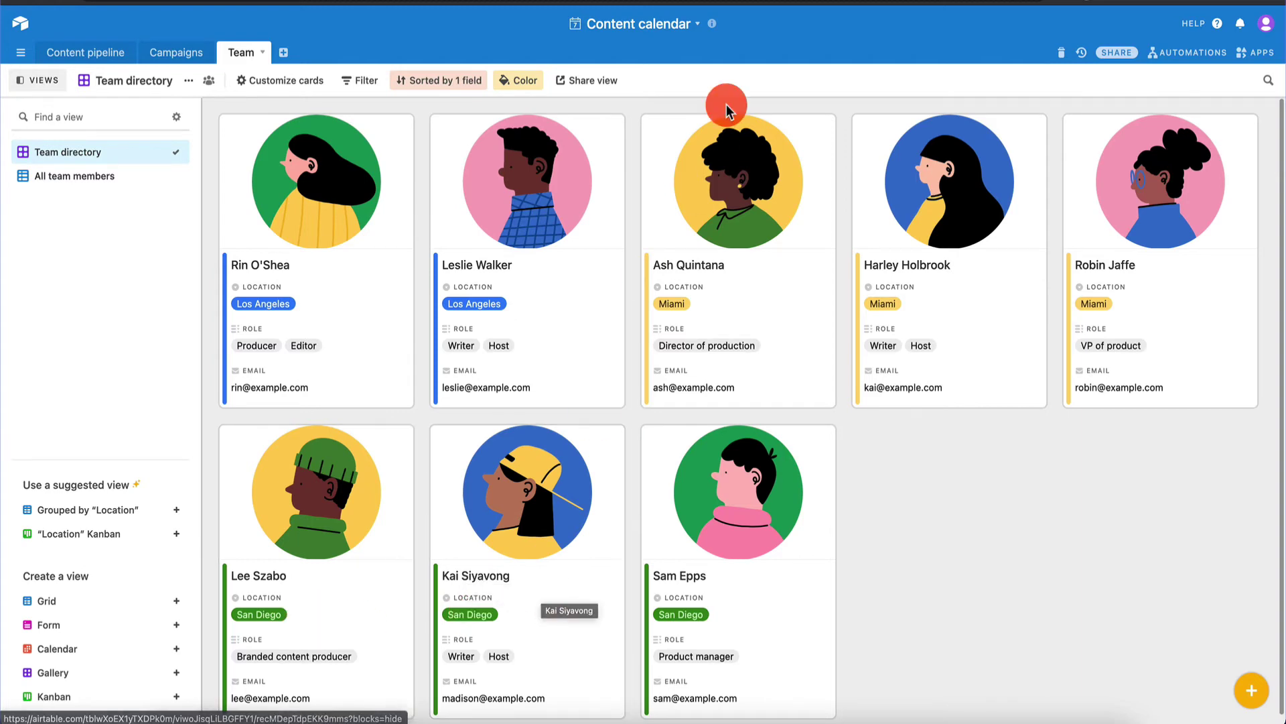
Review the Creators column in Content pipeline, and open the Full schedule view of the Event planning base
{"action": "left_click", "coordinate": [81, 58]}
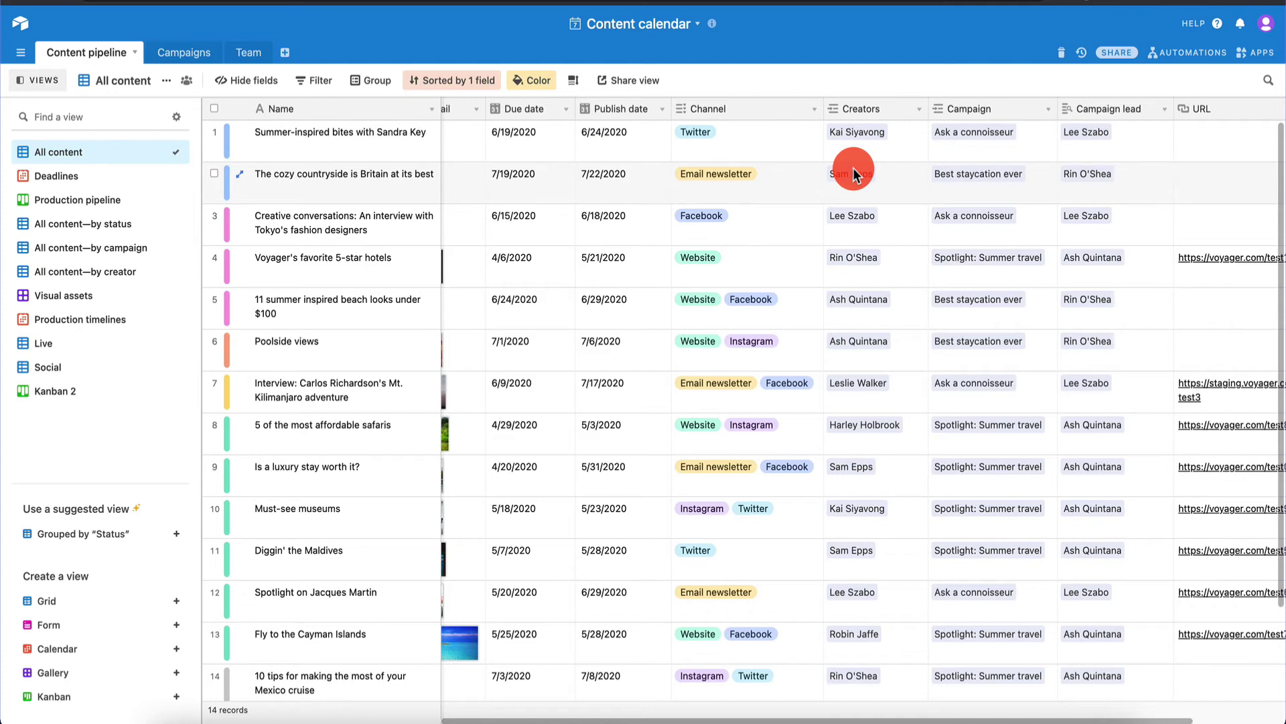
{"action": "left_click", "coordinate": [27, 22]}
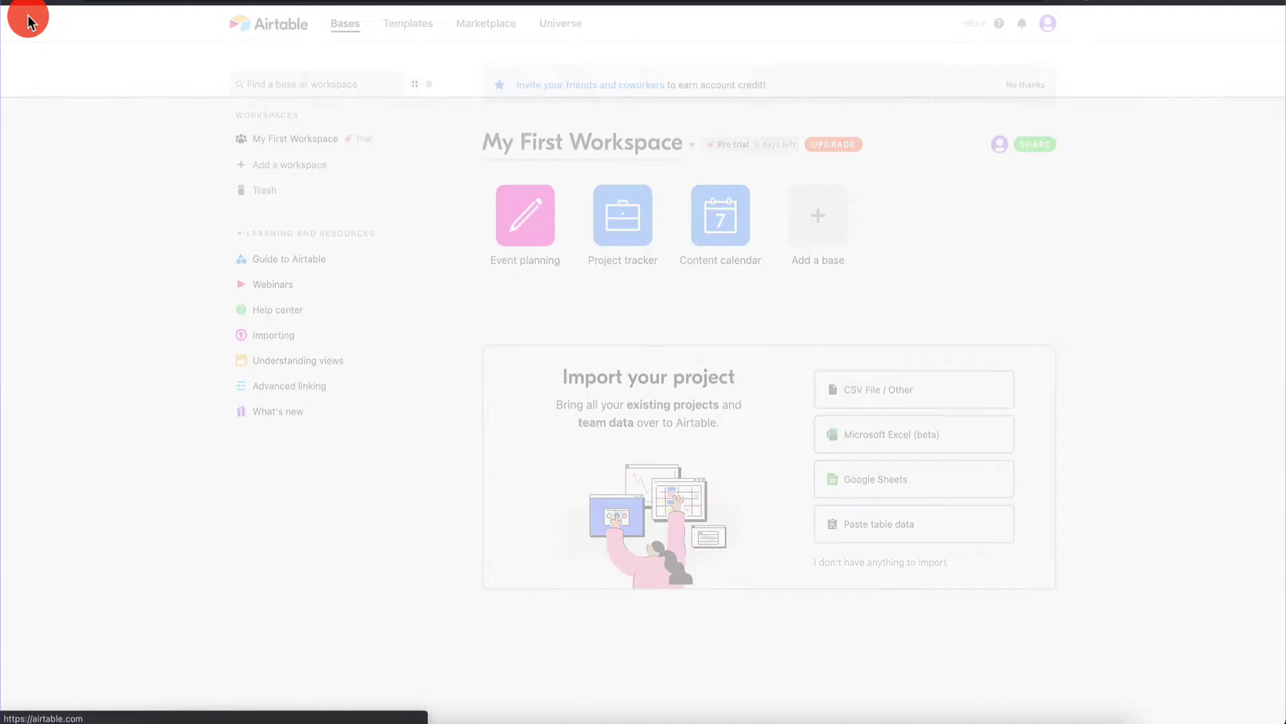
{"action": "left_click", "coordinate": [516, 202]}
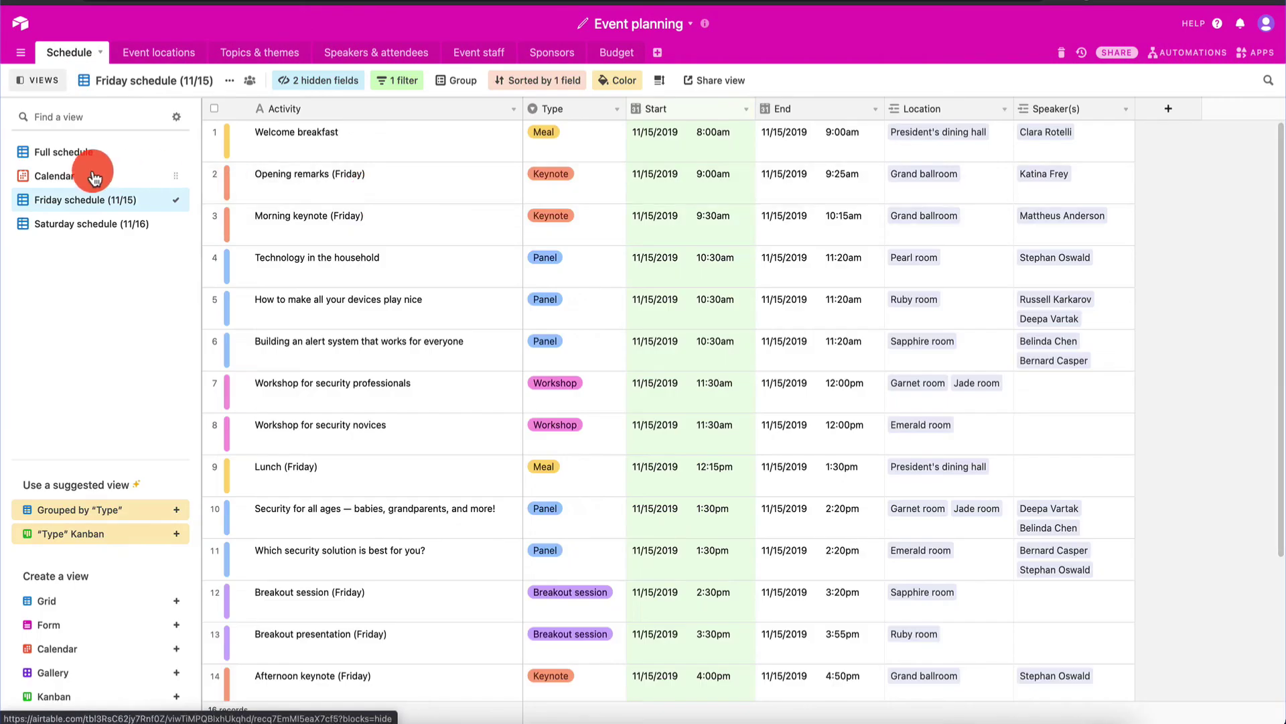
{"action": "left_click", "coordinate": [104, 152]}
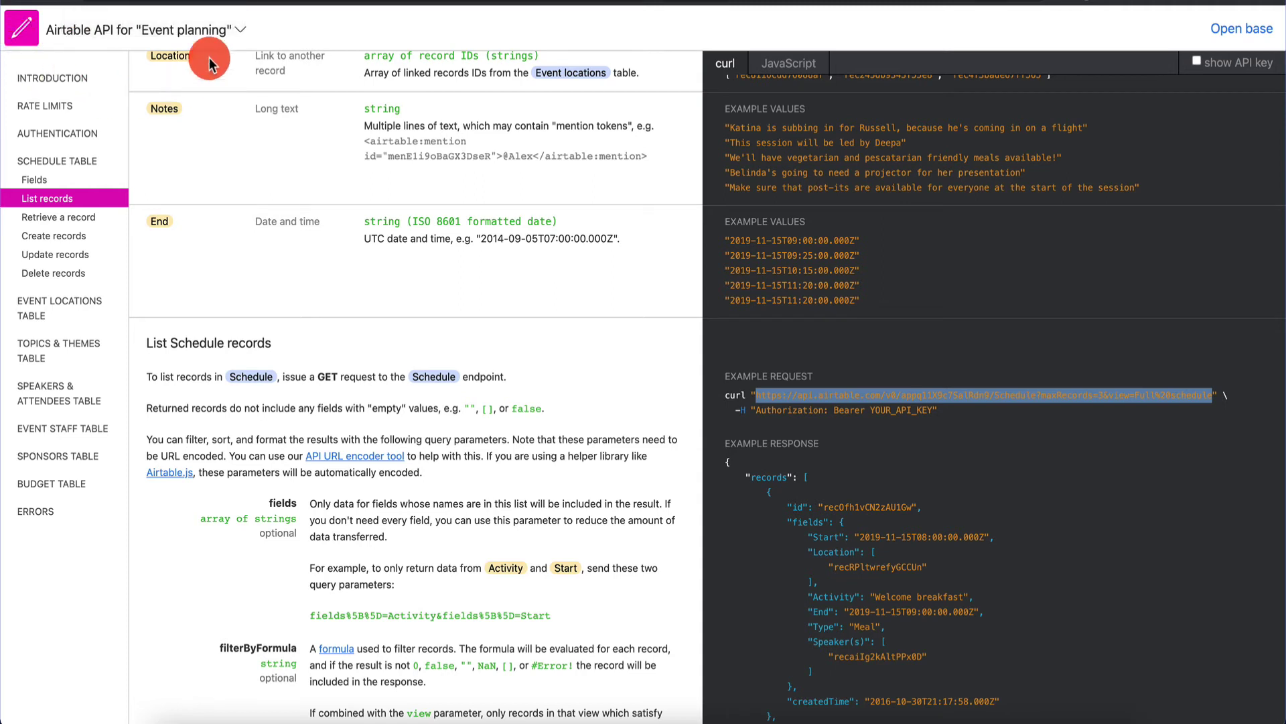
Open the Event planning API documentation and review its rate limits, authentication and Schedule table fields
{"action": "left_click", "coordinate": [239, 31]}
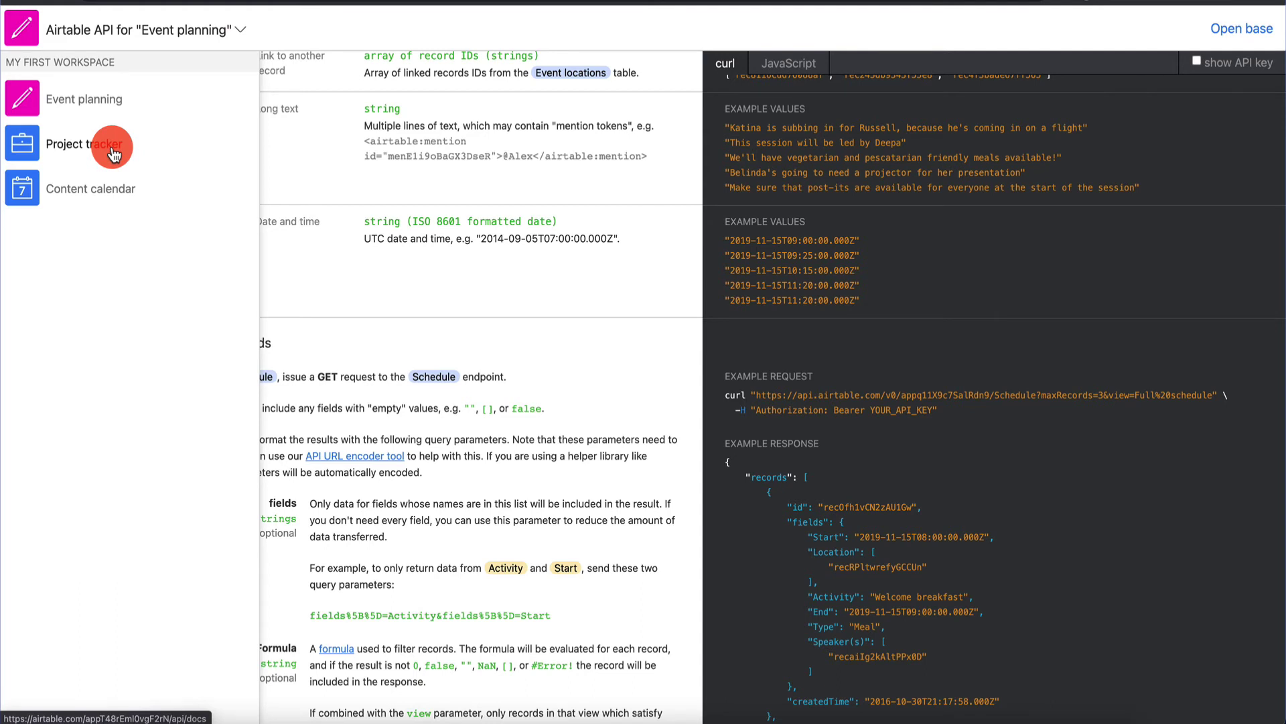
{"action": "left_click", "coordinate": [121, 101]}
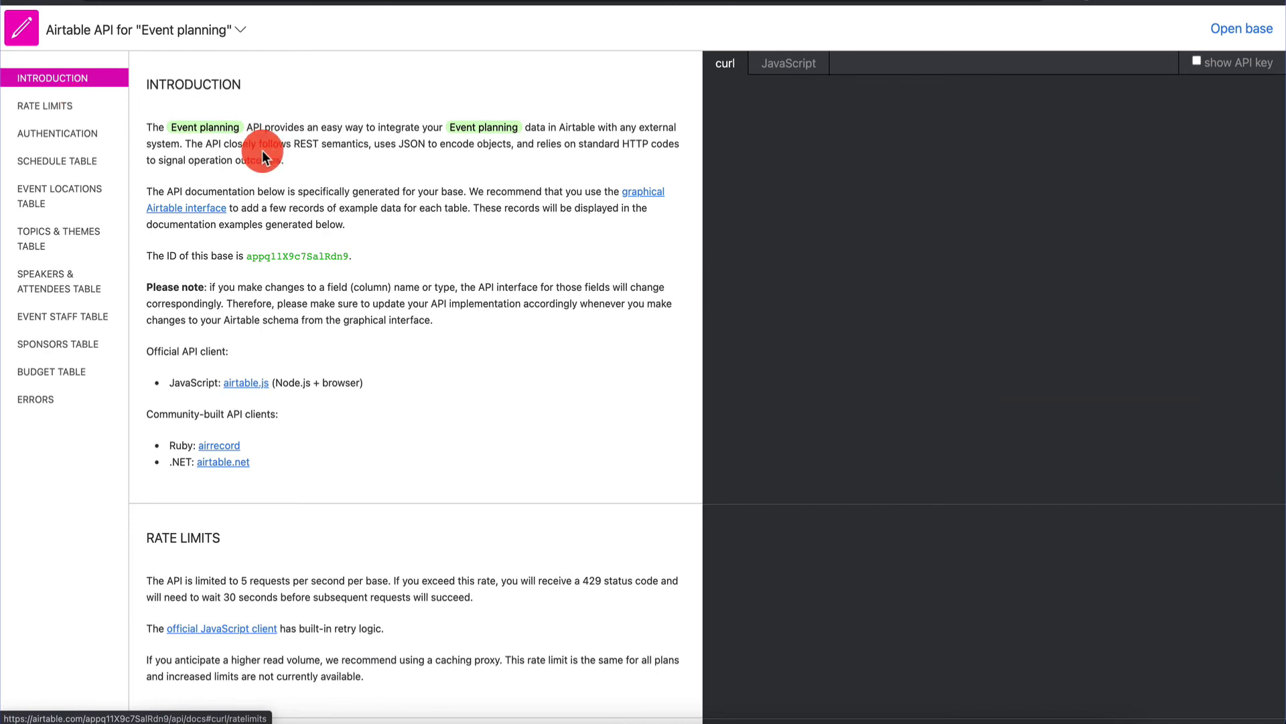
{"action": "left_click", "coordinate": [67, 106]}
{"action": "left_click", "coordinate": [69, 133]}
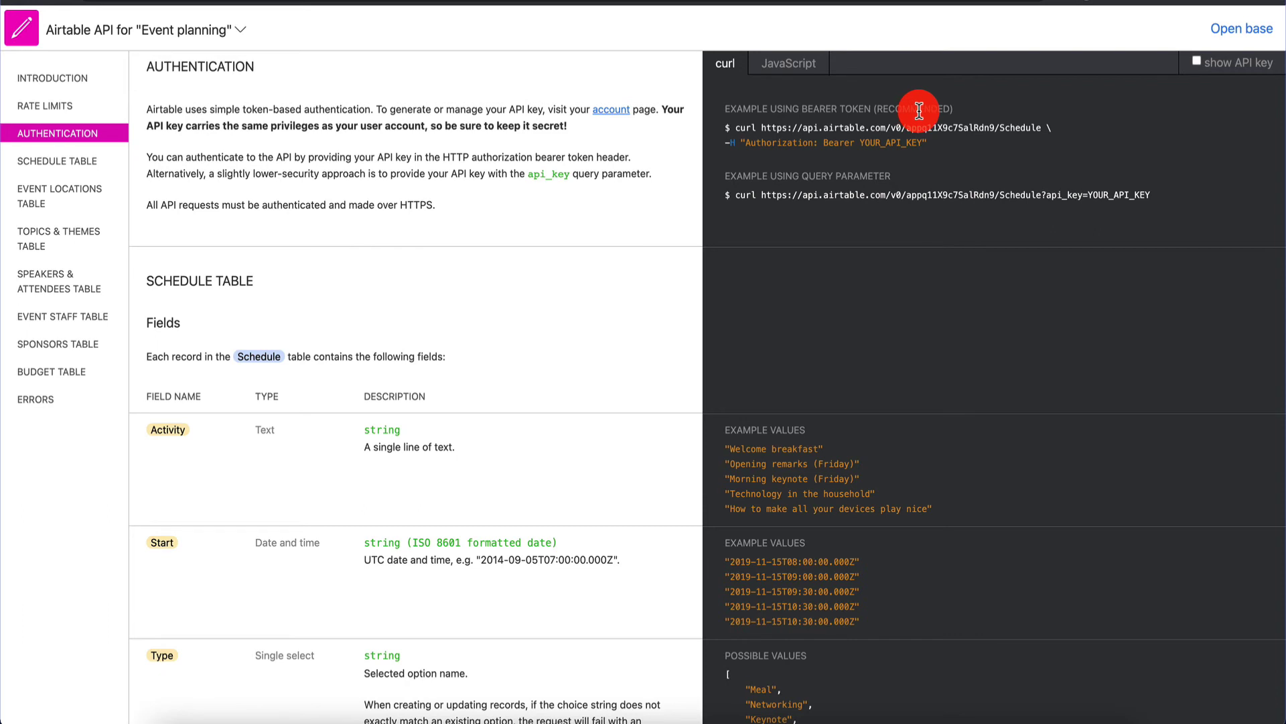
{"action": "left_click", "coordinate": [64, 167]}
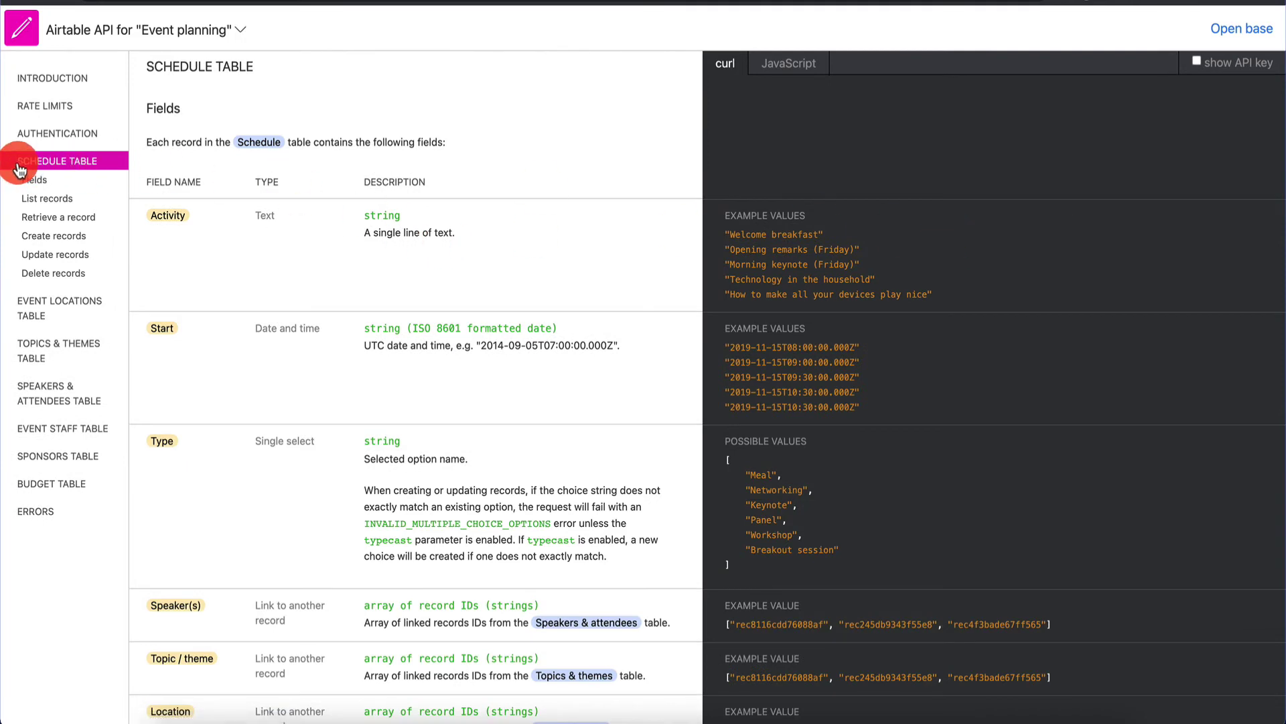
{"action": "left_click", "coordinate": [42, 179]}
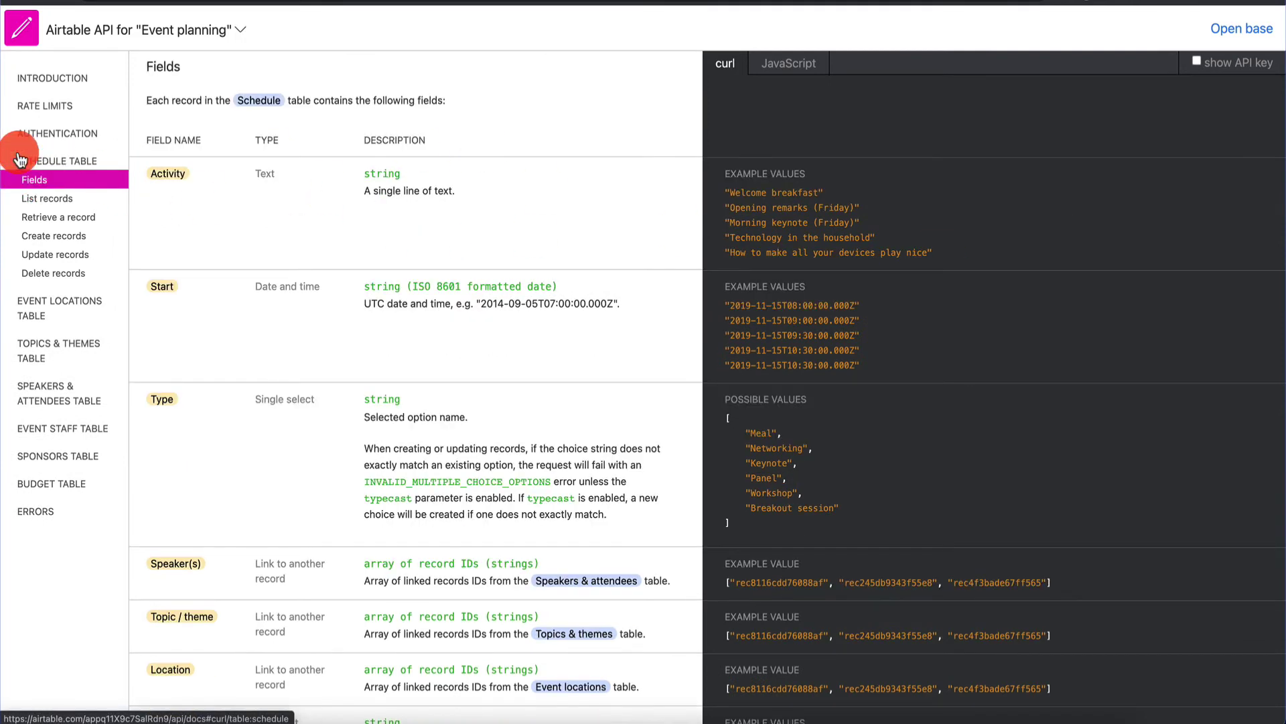
In the List records documentation for Schedule, select the example request URL, and switch to Postman
{"action": "left_click", "coordinate": [47, 198]}
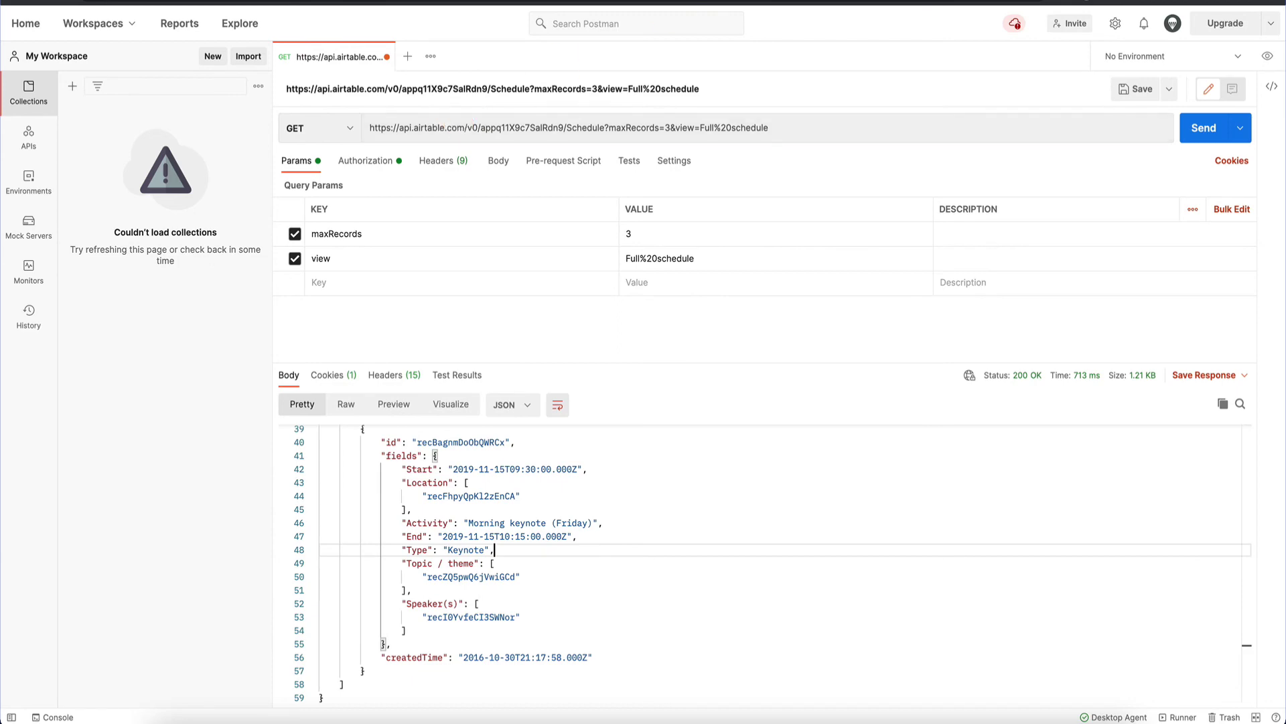
{"action": "key", "text": "super+Tab"}
{"action": "left_click", "coordinate": [757, 115]}
{"action": "left_click_drag", "start_coordinate": [760, 117], "coordinate": [1214, 118]}
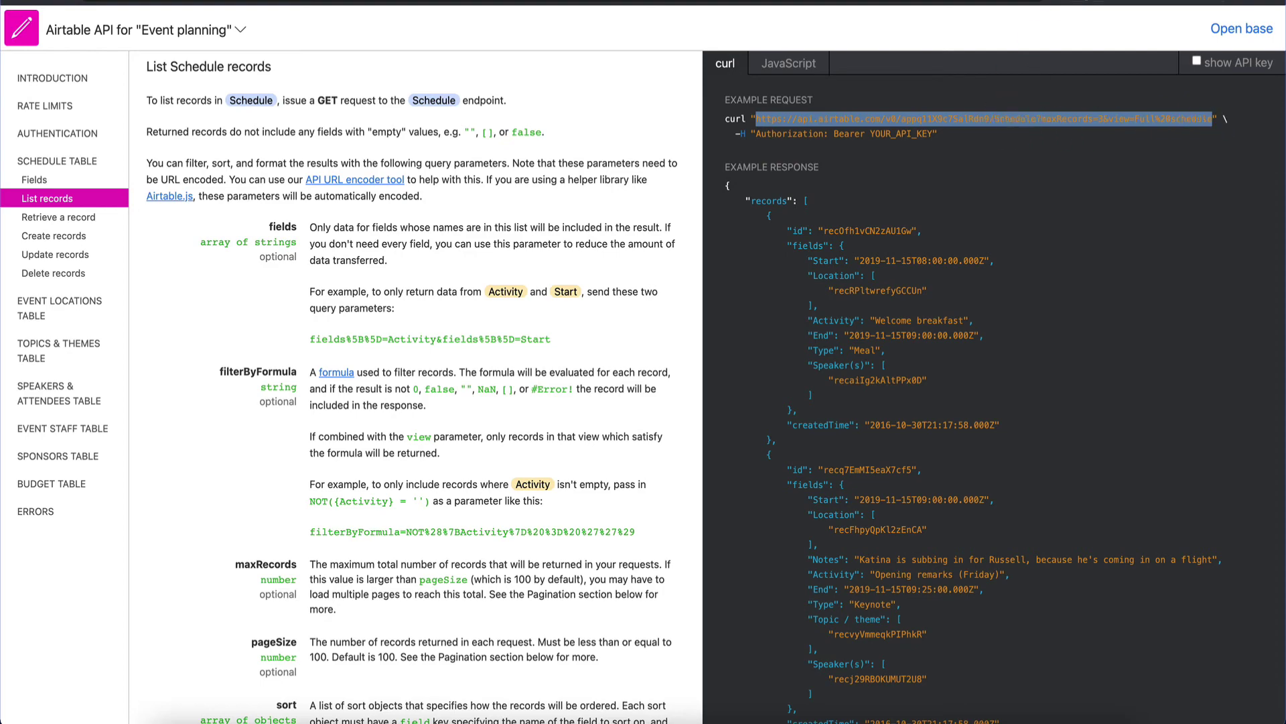
{"action": "key", "text": "super+Tab"}
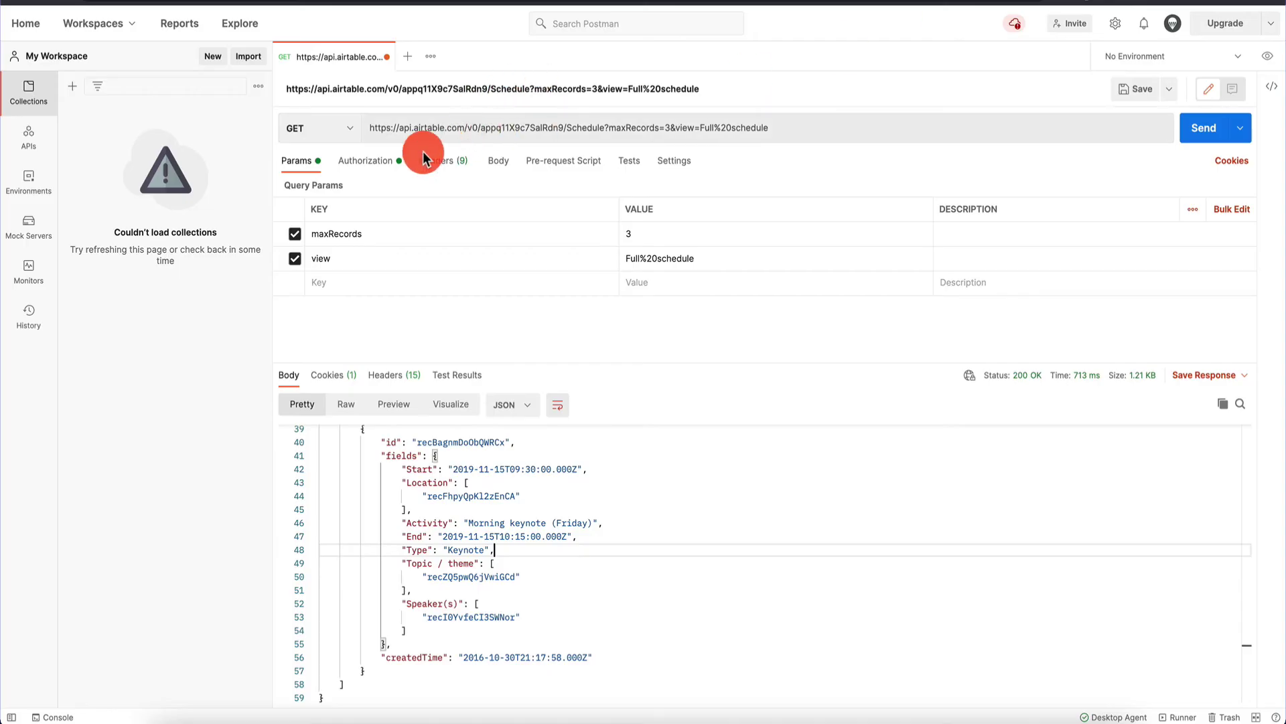
Check the request's authorization settings, keeping Bearer Token as the type, and look at the token field
{"action": "left_click", "coordinate": [367, 161]}
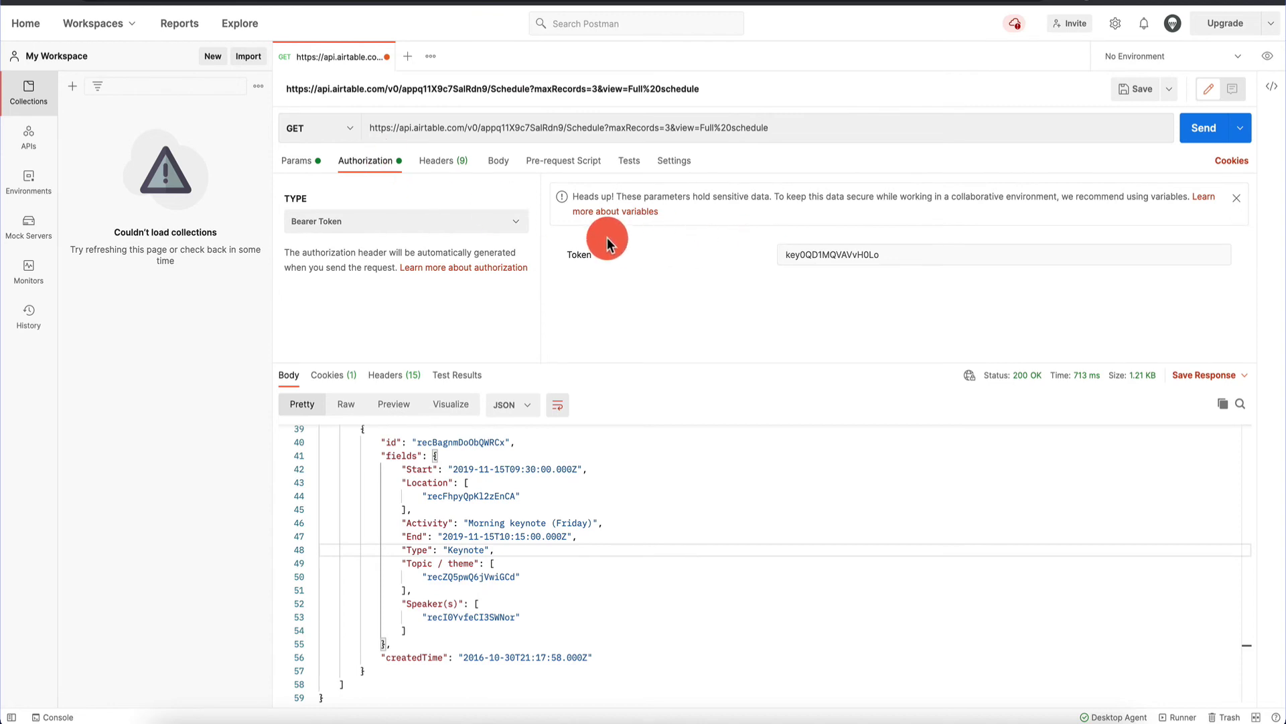
{"action": "left_click", "coordinate": [462, 222]}
{"action": "left_click", "coordinate": [390, 328]}
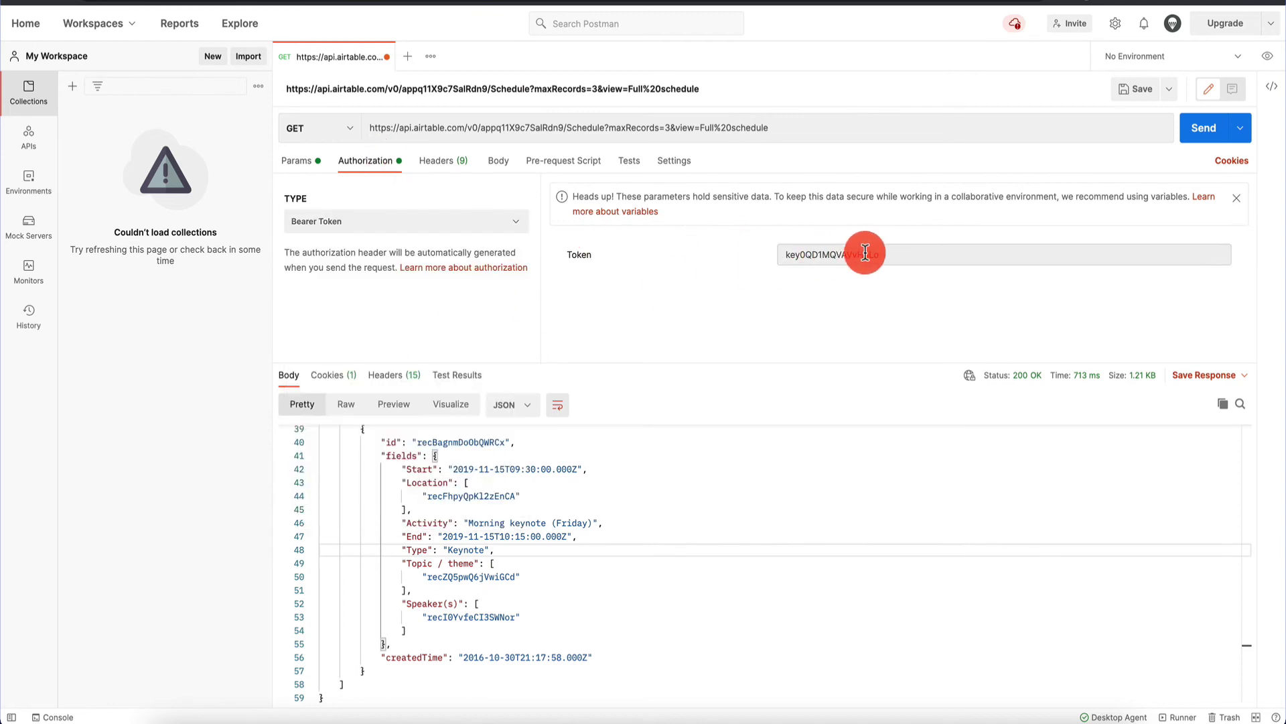
Return to the query parameters, send the GET request for the Schedule records, and read through the JSON response
{"action": "left_click", "coordinate": [306, 164]}
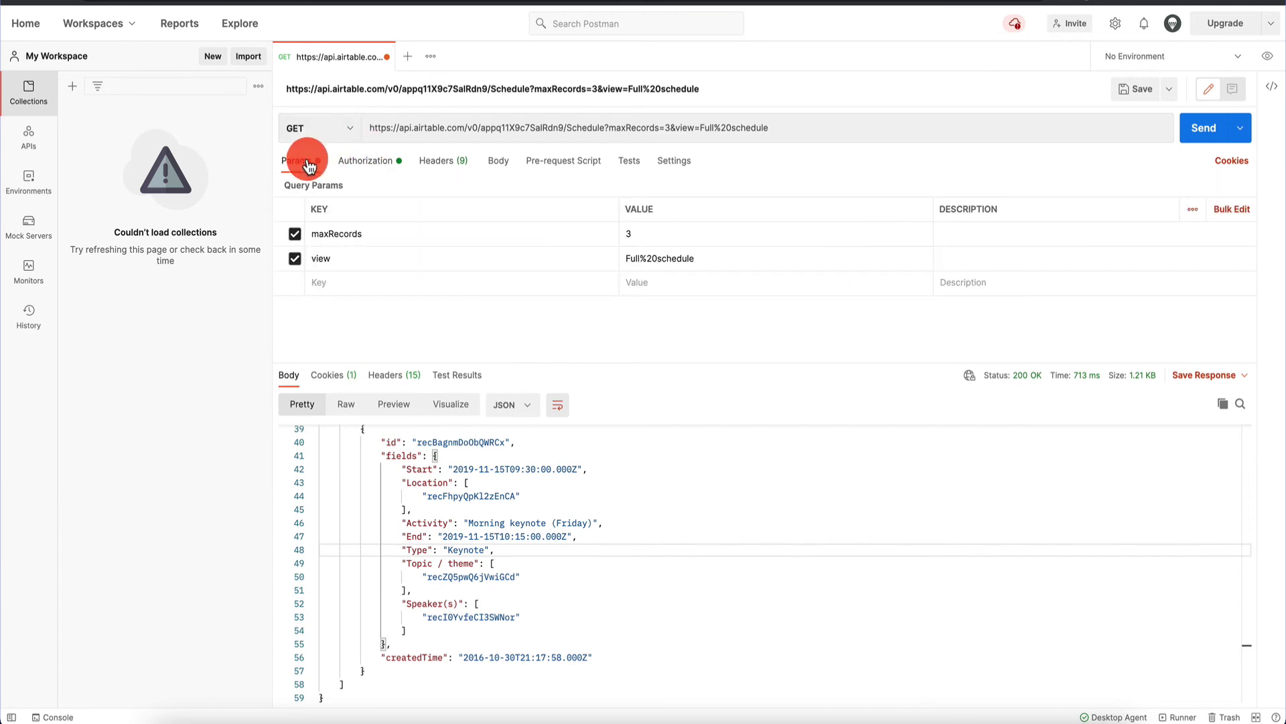
{"action": "left_click", "coordinate": [1203, 128]}
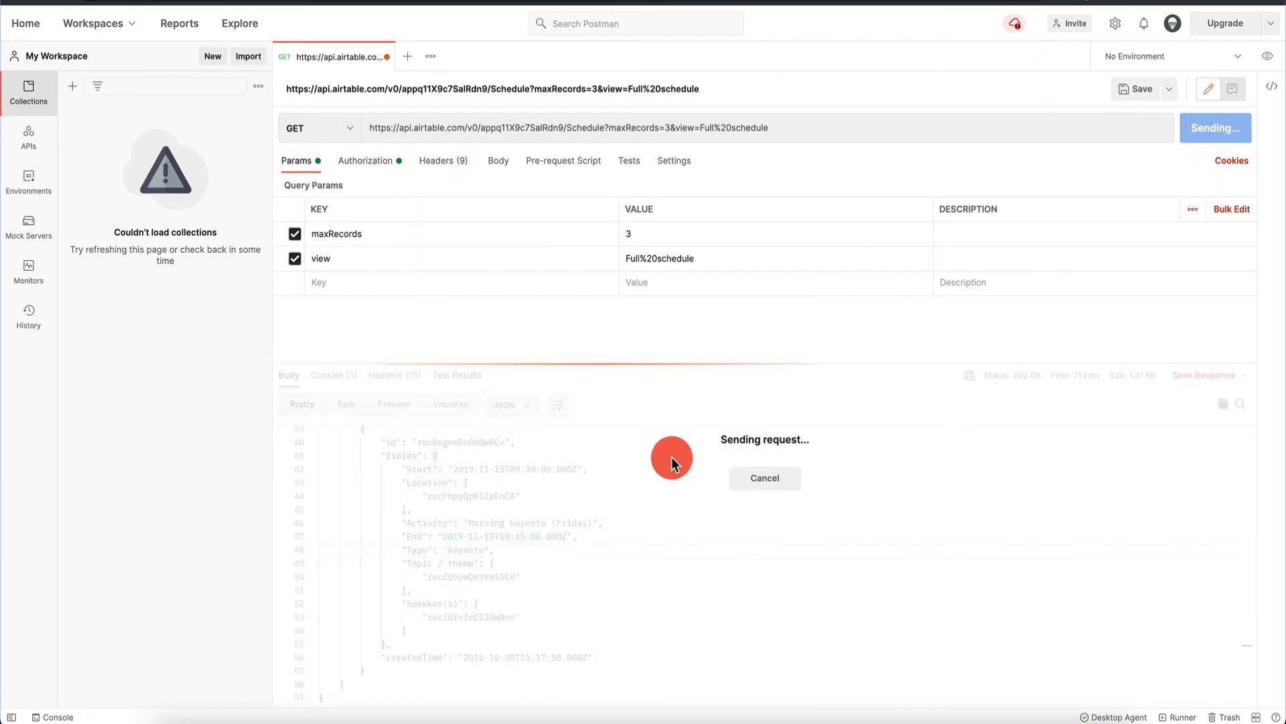
{"action": "scroll", "coordinate": [558, 496], "scroll_direction": "up", "scroll_amount": 10}
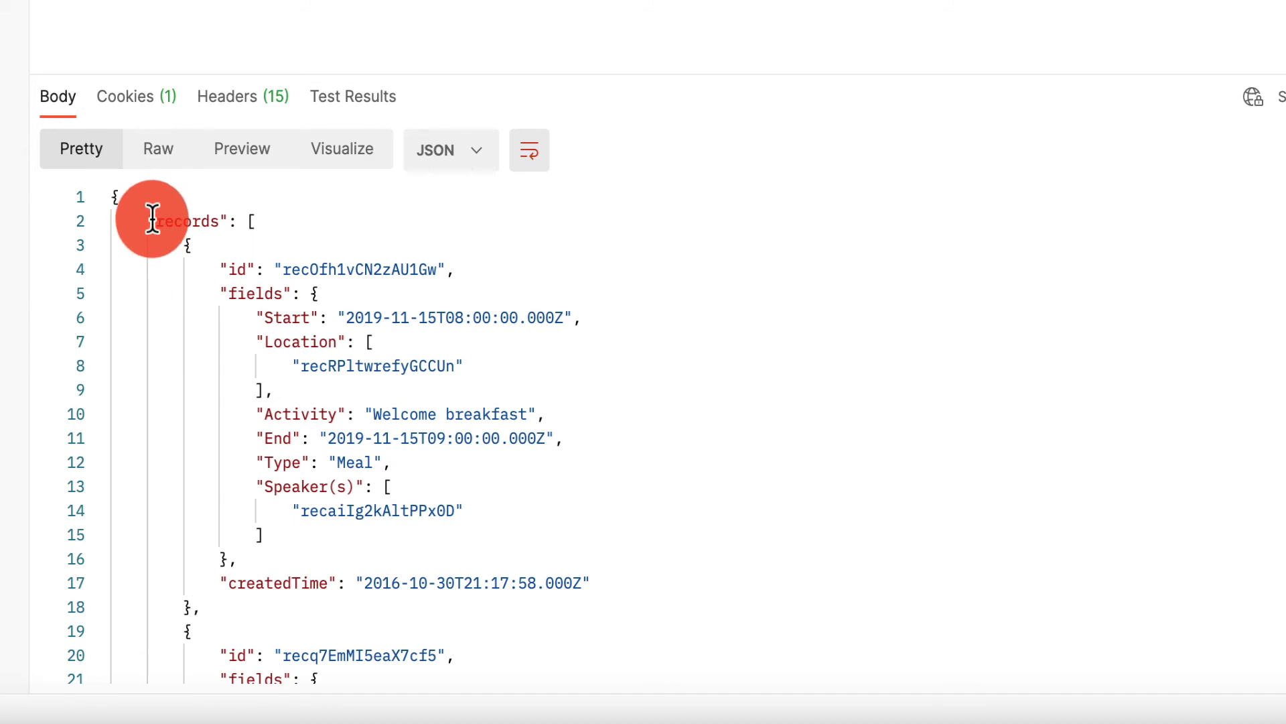
{"action": "scroll", "coordinate": [153, 219], "scroll_direction": "down", "scroll_amount": 10}
{"action": "scroll", "coordinate": [152, 220], "scroll_direction": "up", "scroll_amount": 10}
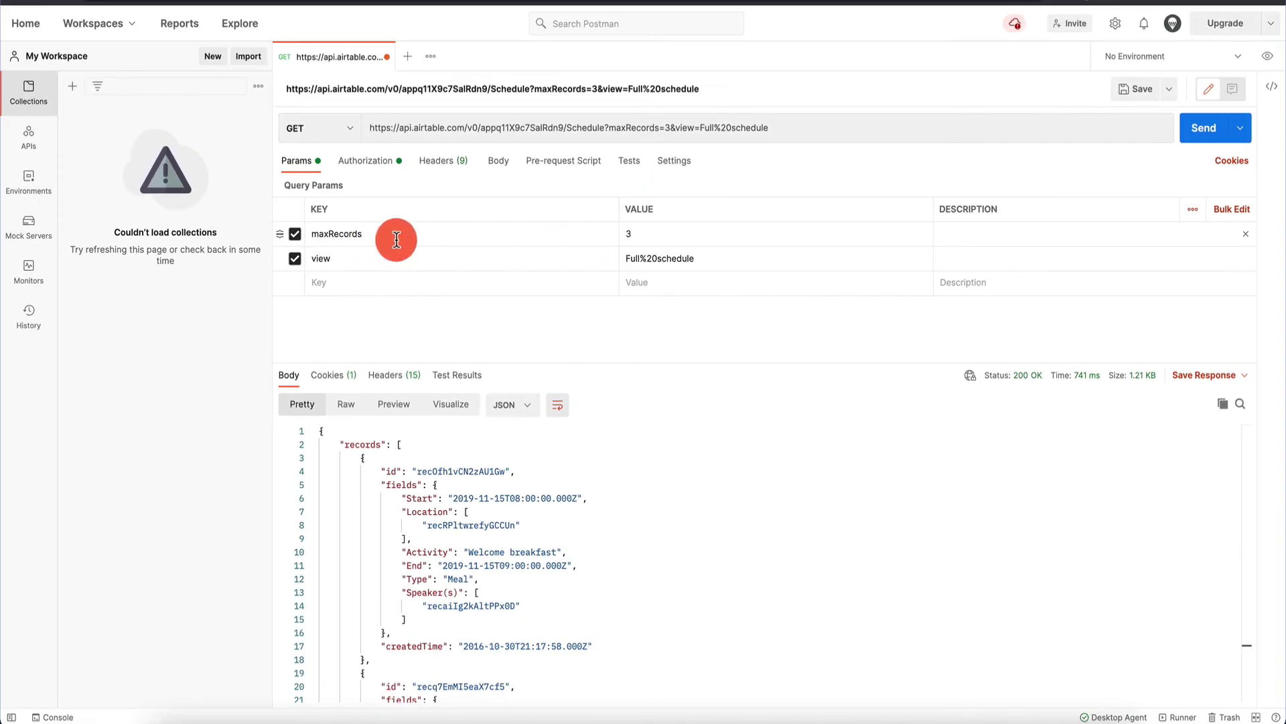
Exclude the maxRecords parameter from the request, and include it again
{"action": "left_click", "coordinate": [296, 234]}
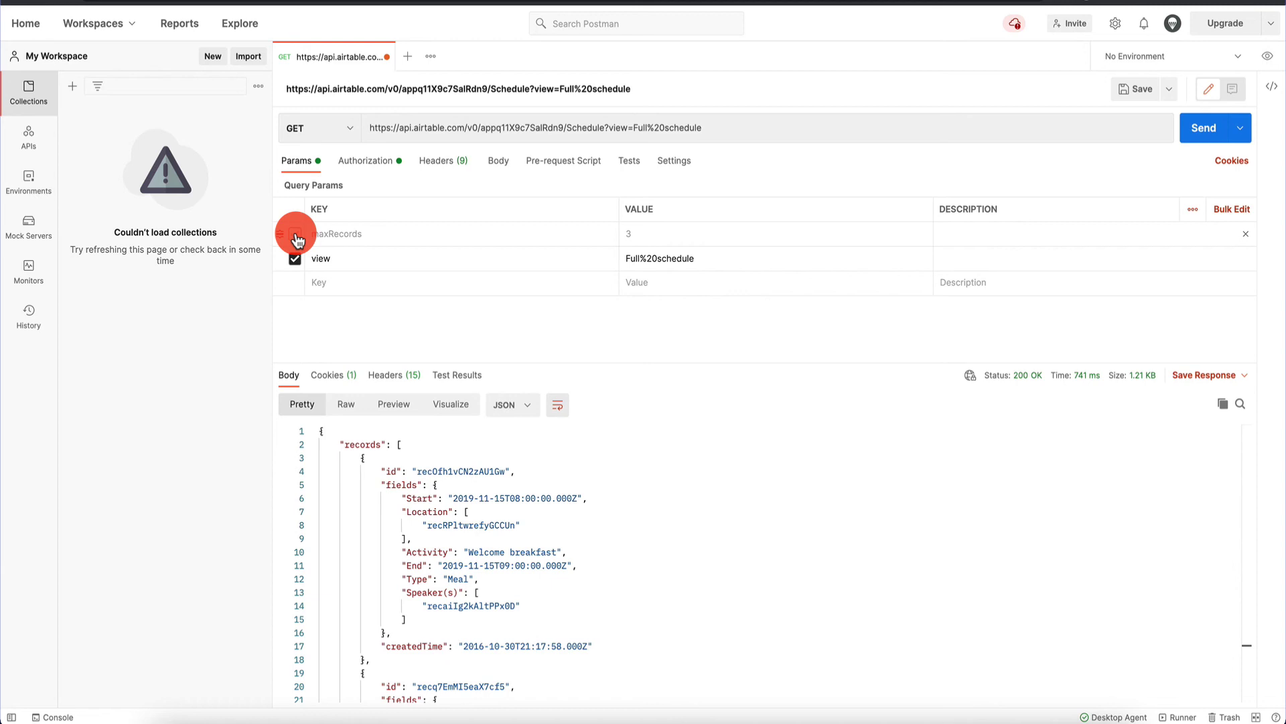
{"action": "left_click", "coordinate": [295, 234]}
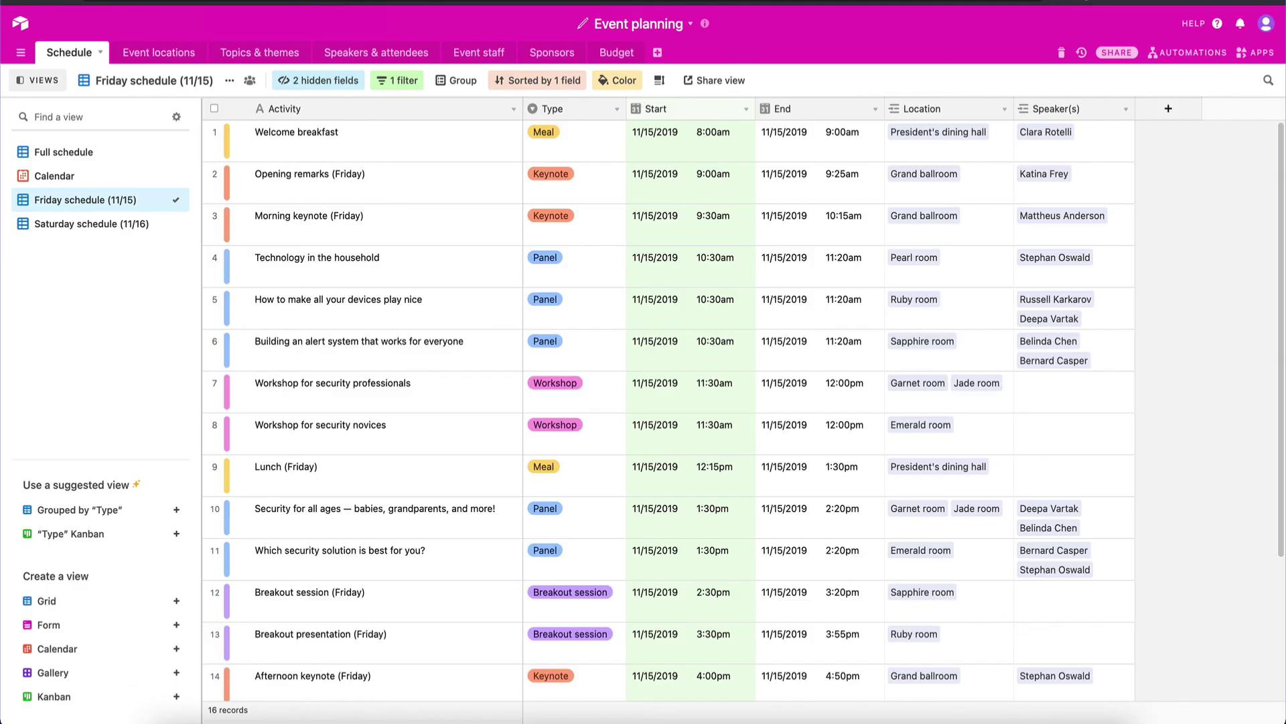
Switch to the Event planning base in Airtable, open the Full schedule view, and select the first three records
{"action": "left_click", "coordinate": [41, 149]}
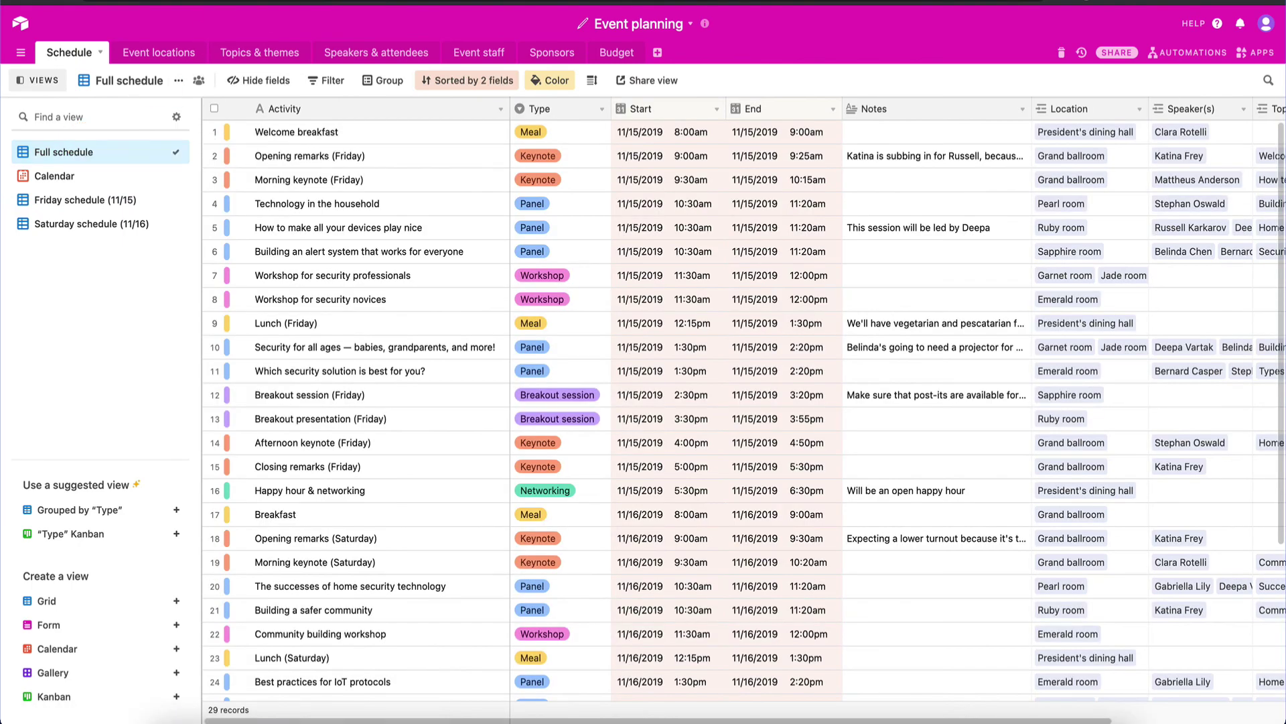
{"action": "left_click", "coordinate": [215, 131]}
{"action": "left_click", "coordinate": [214, 155]}
{"action": "left_click", "coordinate": [214, 179]}
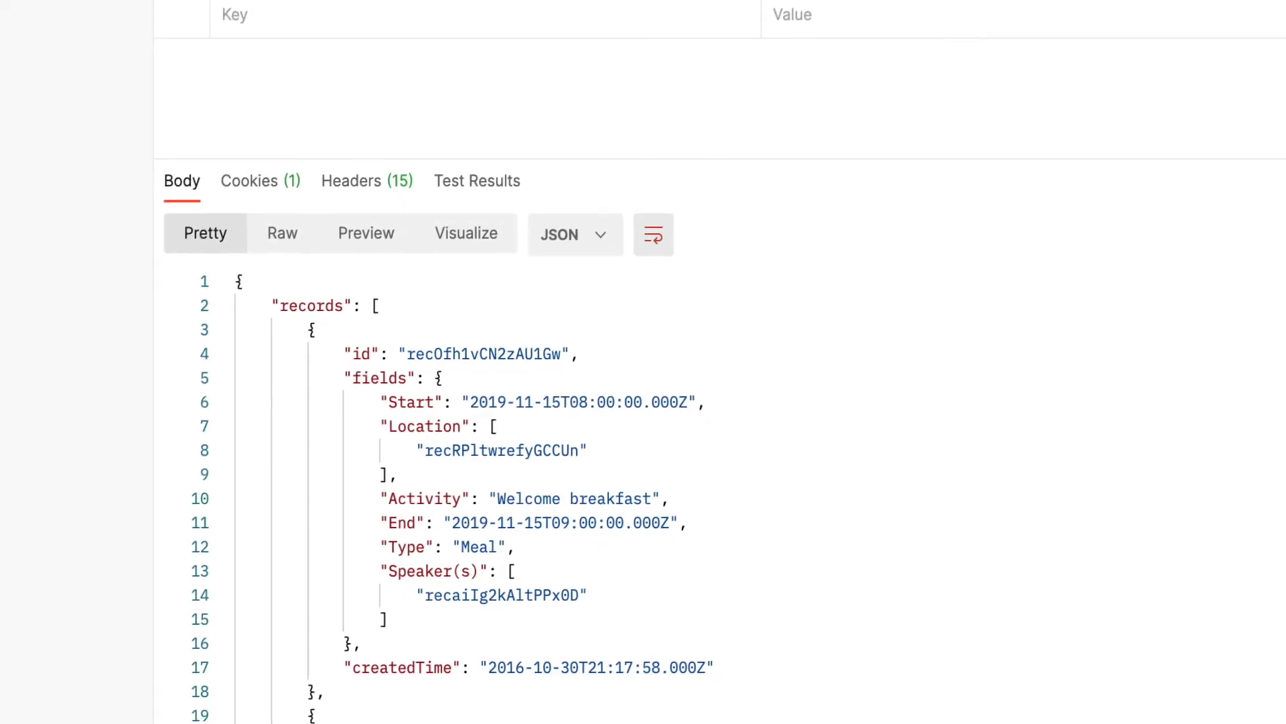
Switch to Postman and compare the records in the JSON response with the first three schedule entries
{"action": "scroll", "coordinate": [506, 422], "scroll_direction": "down", "scroll_amount": 5}
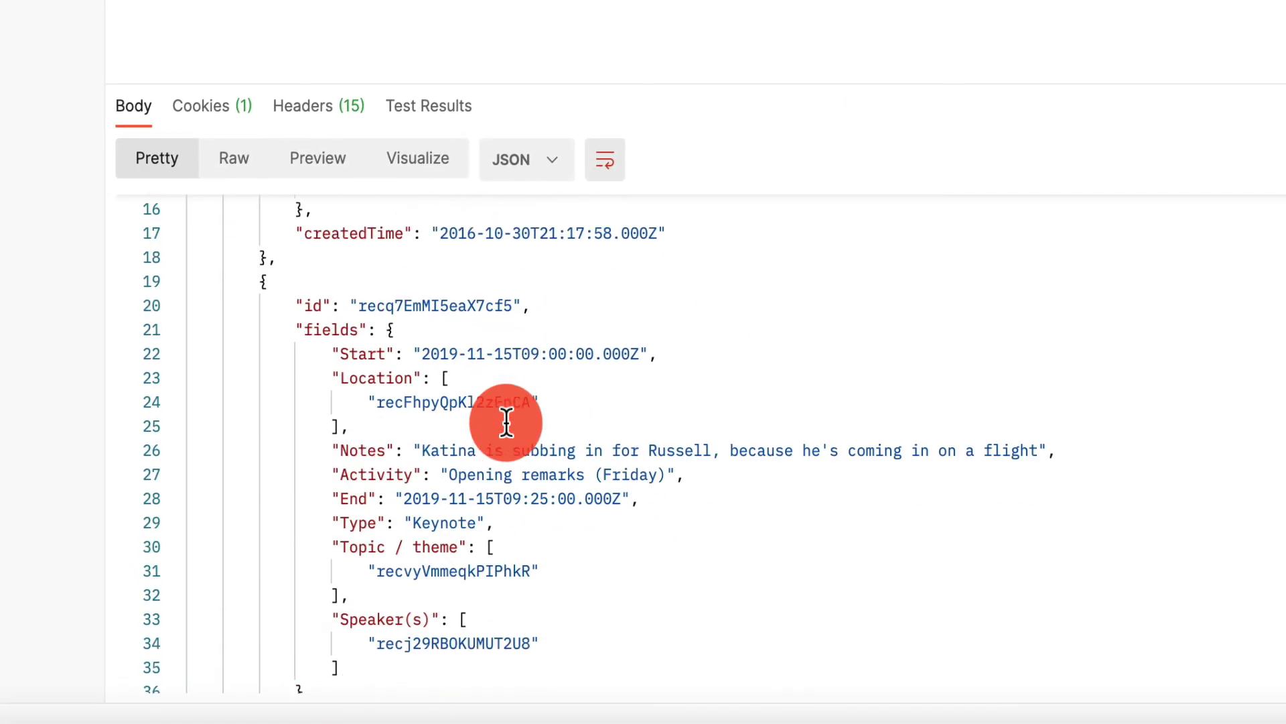
{"action": "scroll", "coordinate": [623, 442], "scroll_direction": "down", "scroll_amount": 5}
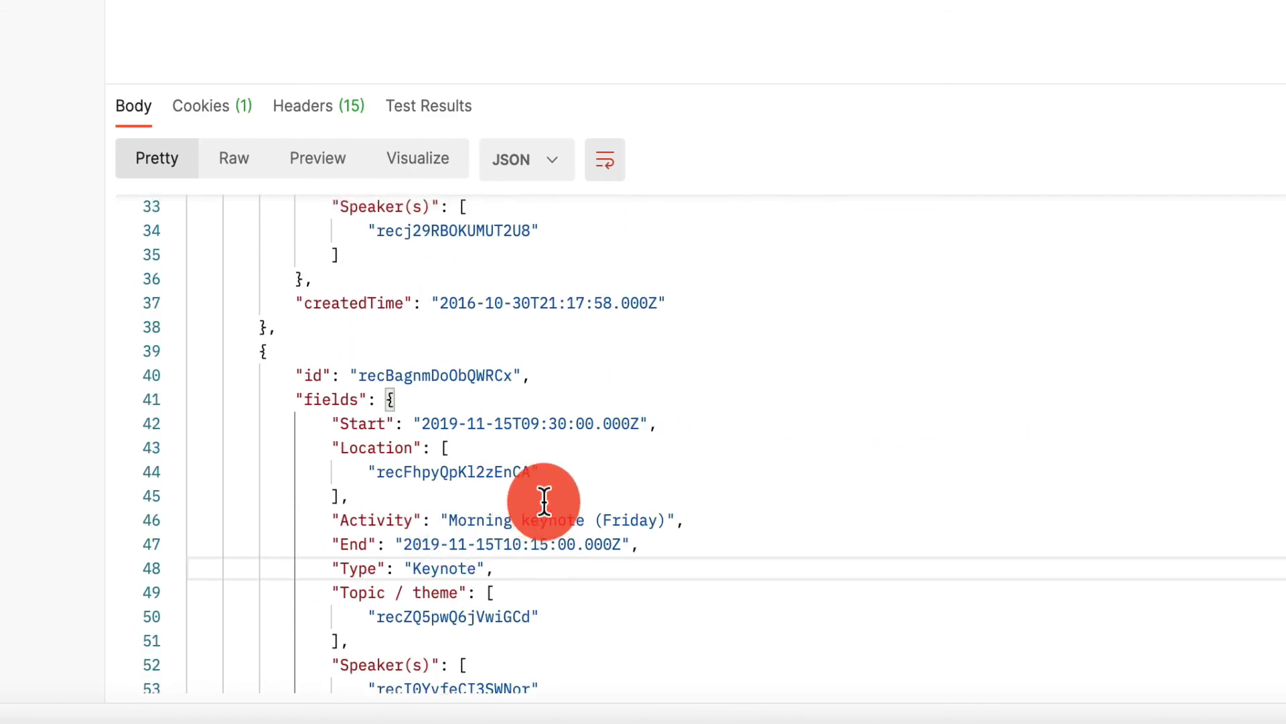
{"action": "scroll", "coordinate": [544, 502], "scroll_direction": "up", "scroll_amount": 10}
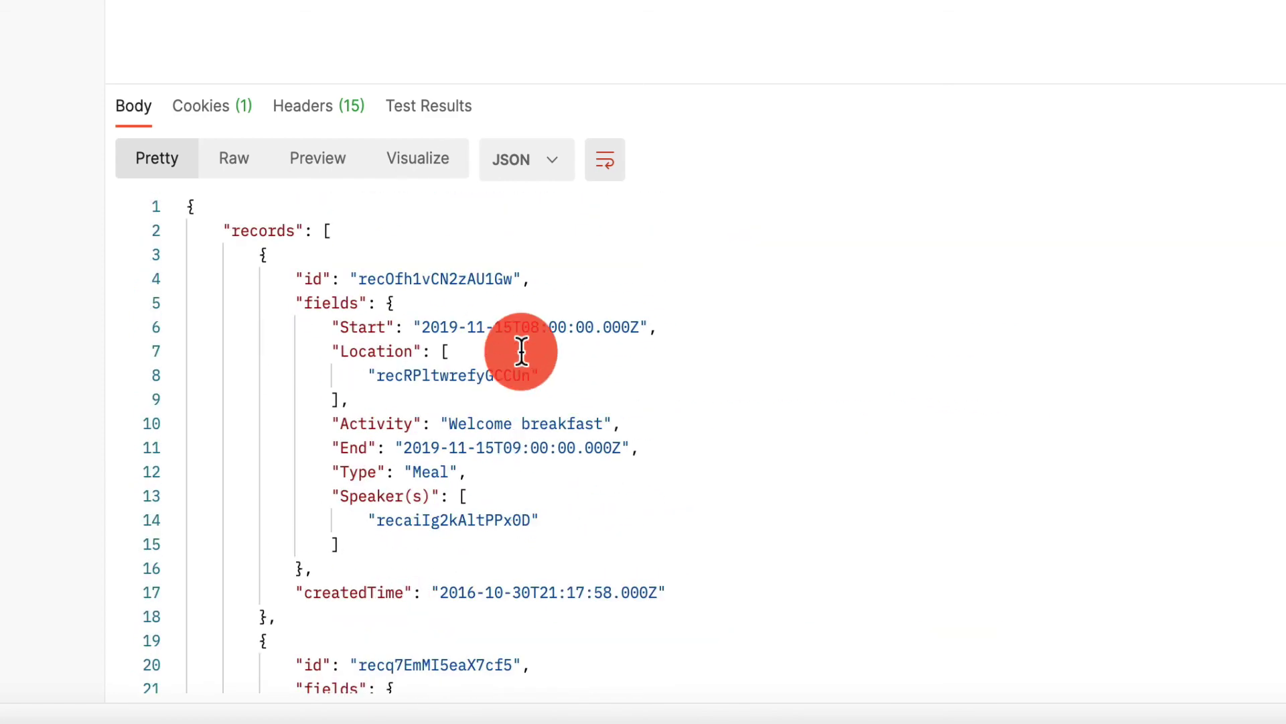